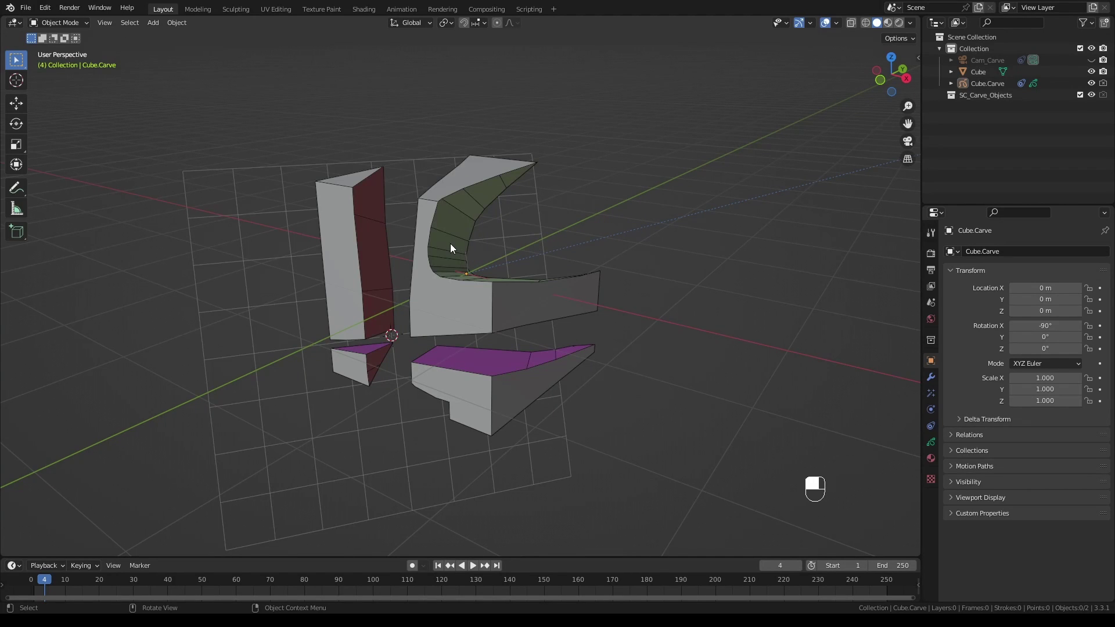
Place the 3D cursor on the cube's curved green cut and run Mesh Heal with Faces Near The Cursor and Corner Heal.
{"action": "left_click", "coordinate": [450, 243]}
{"action": "middle_click_drag", "start_coordinate": [551, 247], "coordinate": [444, 273]}
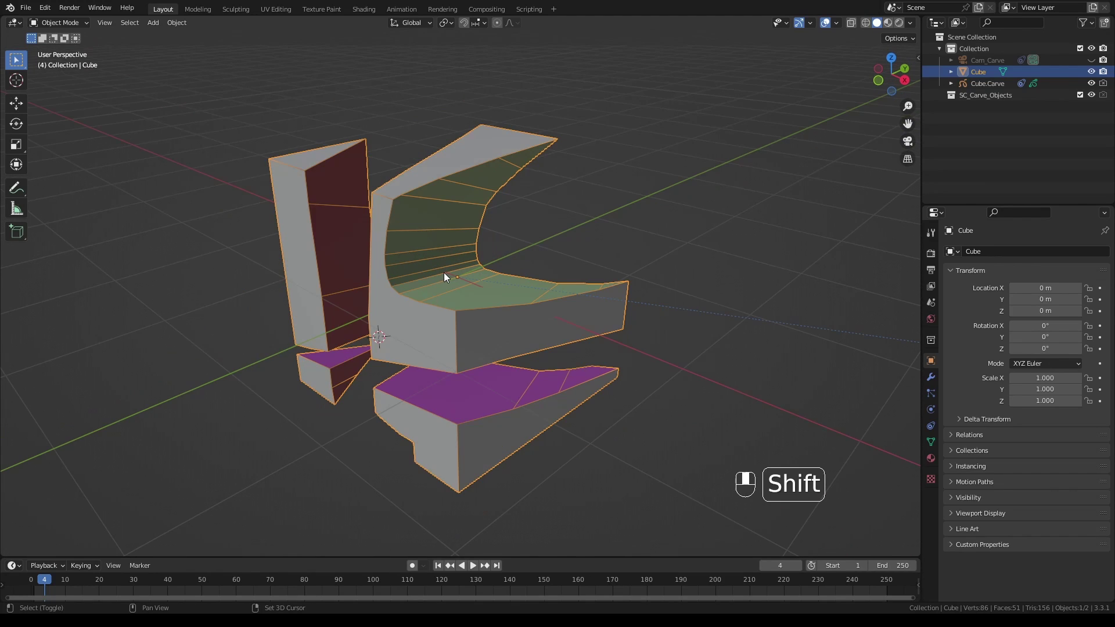
{"action": "key", "text": "F8"}
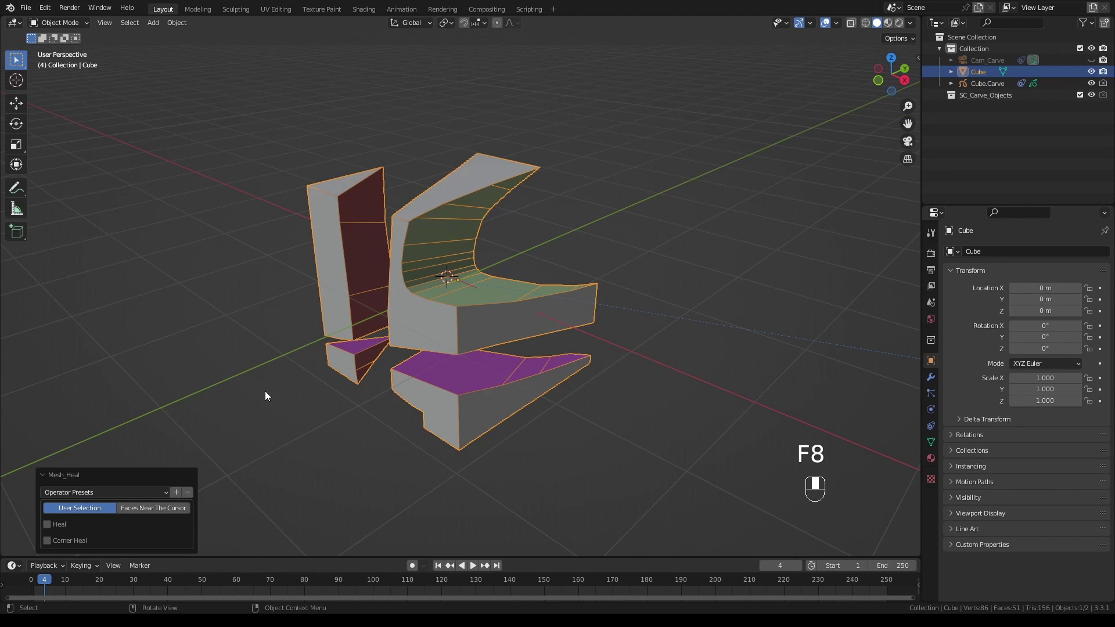
{"action": "left_click", "coordinate": [161, 509]}
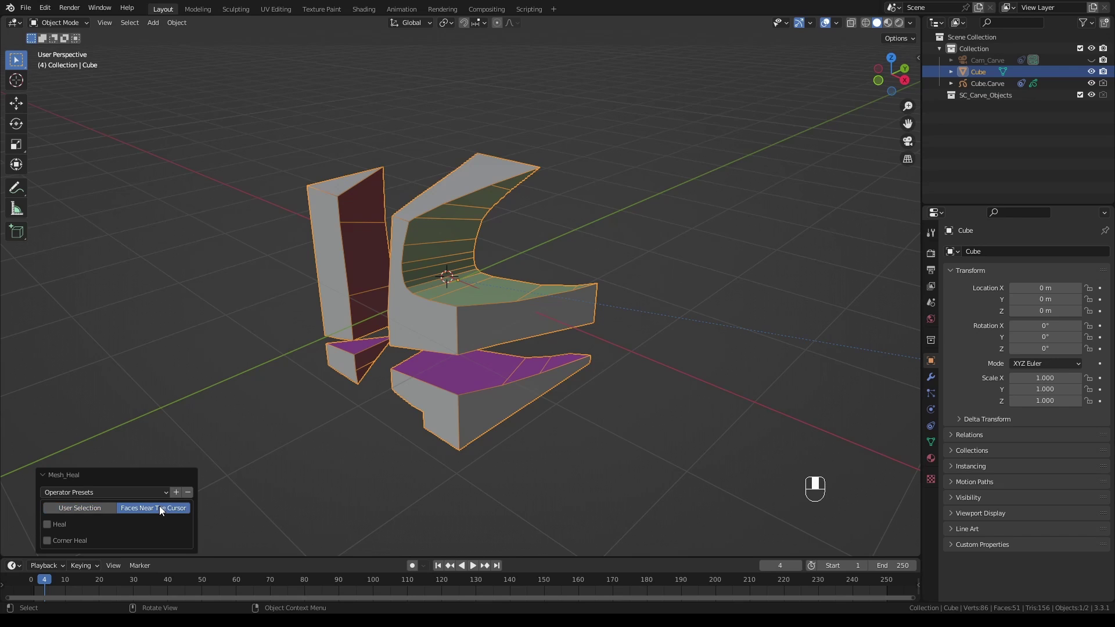
{"action": "left_click", "coordinate": [49, 540]}
Examine the remaining gaps between the cube's pieces and open the mesh in Edit Mode.
{"action": "mouse_move", "coordinate": [325, 372]}
{"action": "middle_mouse_down"}
{"action": "mouse_move", "coordinate": [545, 339]}
{"action": "mouse_move", "coordinate": [510, 360]}
{"action": "mouse_move", "coordinate": [477, 361]}
{"action": "mouse_move", "coordinate": [497, 326]}
{"action": "mouse_move", "coordinate": [508, 351]}
{"action": "middle_mouse_up"}
{"action": "scroll", "coordinate": [480, 356], "scroll_direction": "up", "scroll_amount": 3}
{"action": "scroll", "coordinate": [486, 340], "scroll_direction": "down", "scroll_amount": 2}
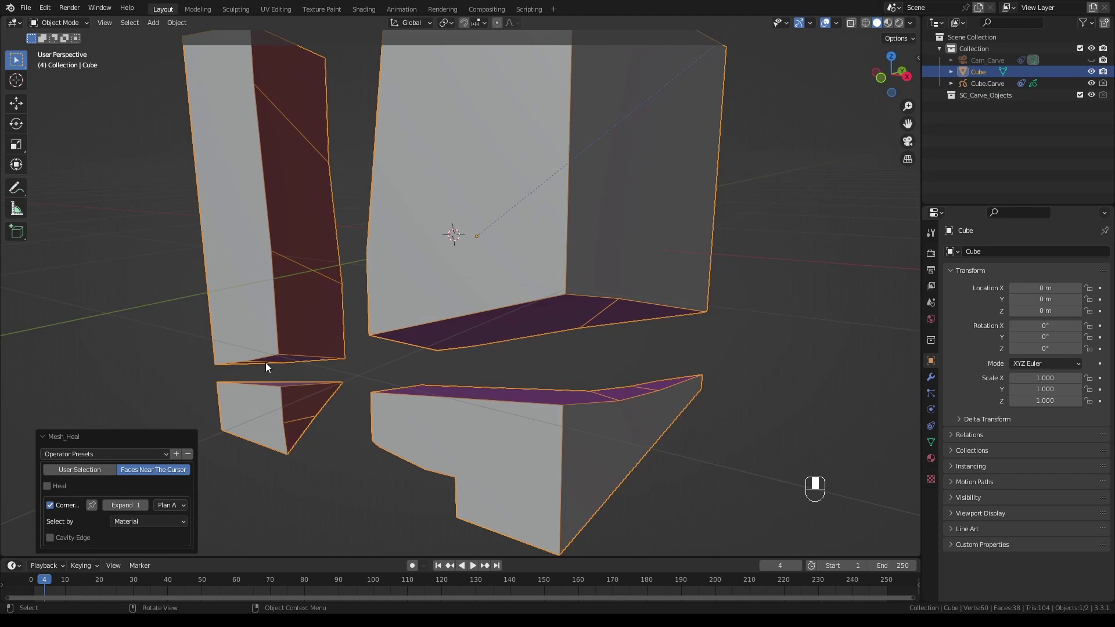
{"action": "middle_click_drag", "start_coordinate": [266, 362], "coordinate": [364, 362]}
{"action": "middle_click_drag", "start_coordinate": [605, 347], "coordinate": [593, 357]}
{"action": "middle_click_drag", "start_coordinate": [525, 367], "coordinate": [455, 374]}
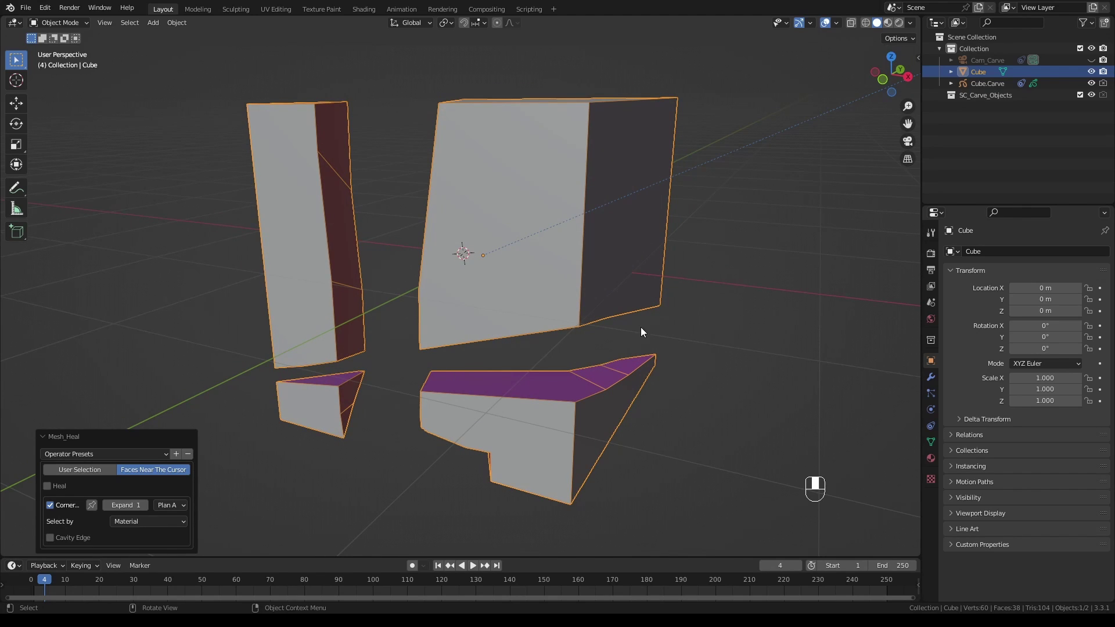
{"action": "left_click", "coordinate": [662, 325]}
{"action": "left_click", "coordinate": [540, 266]}
{"action": "key", "text": "Tab"}
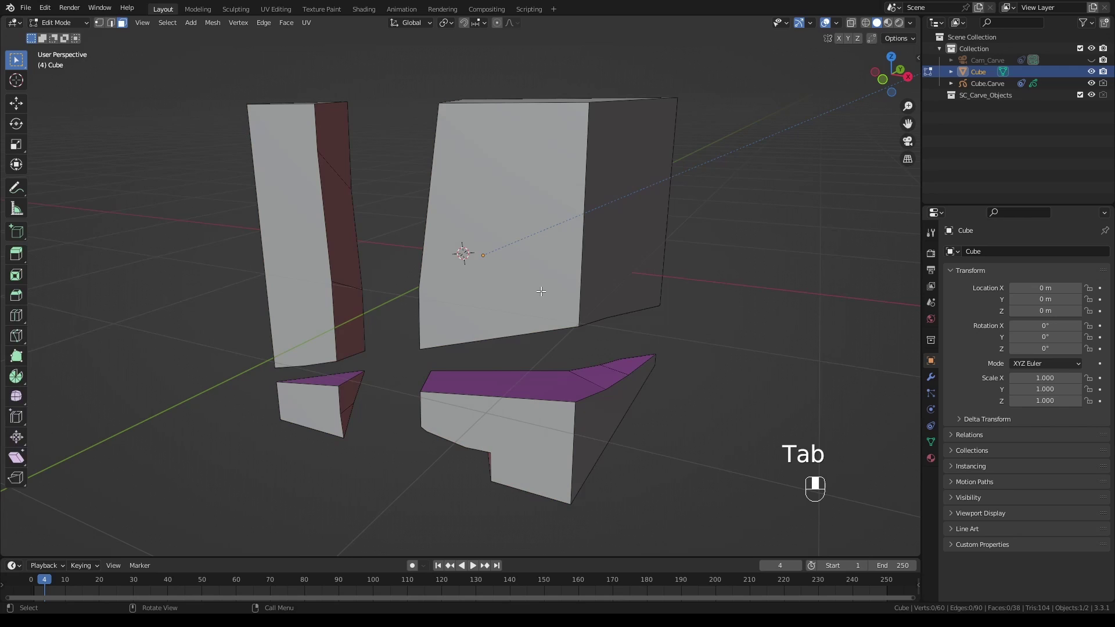
Select the facing purple cut faces of the two large pieces and join them with Mesh Heal on User Selection in Bridge mode.
{"action": "mouse_move", "coordinate": [541, 291]}
{"action": "middle_mouse_down"}
{"action": "mouse_move", "coordinate": [513, 279]}
{"action": "mouse_move", "coordinate": [525, 289]}
{"action": "middle_mouse_up"}
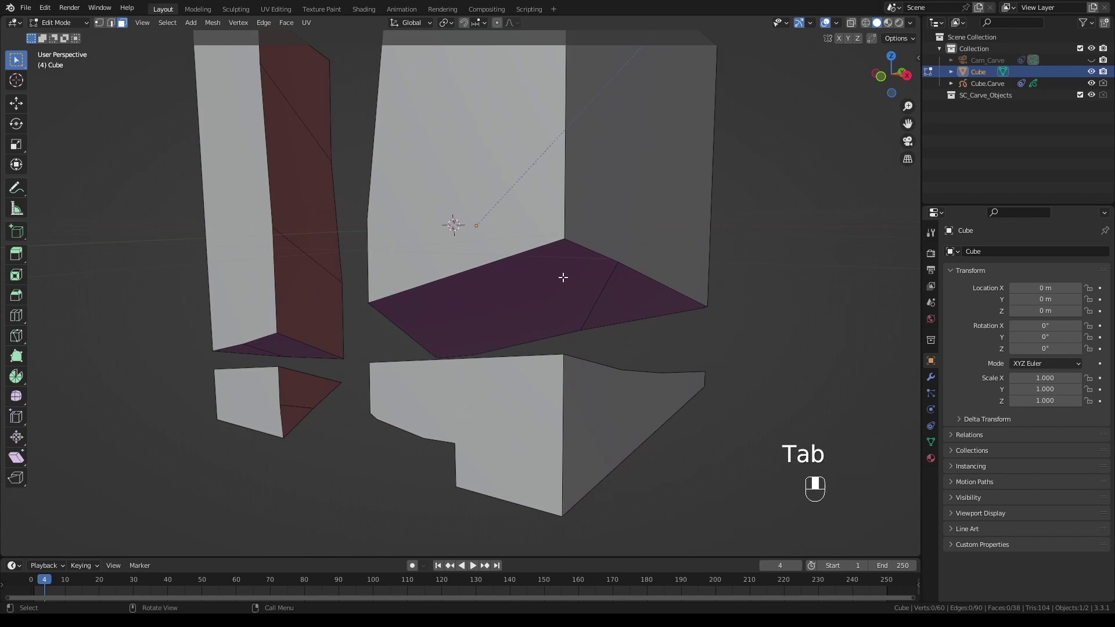
{"action": "left_click_drag", "start_coordinate": [562, 278], "coordinate": [615, 312]}
{"action": "middle_click_drag", "start_coordinate": [615, 311], "coordinate": [756, 300]}
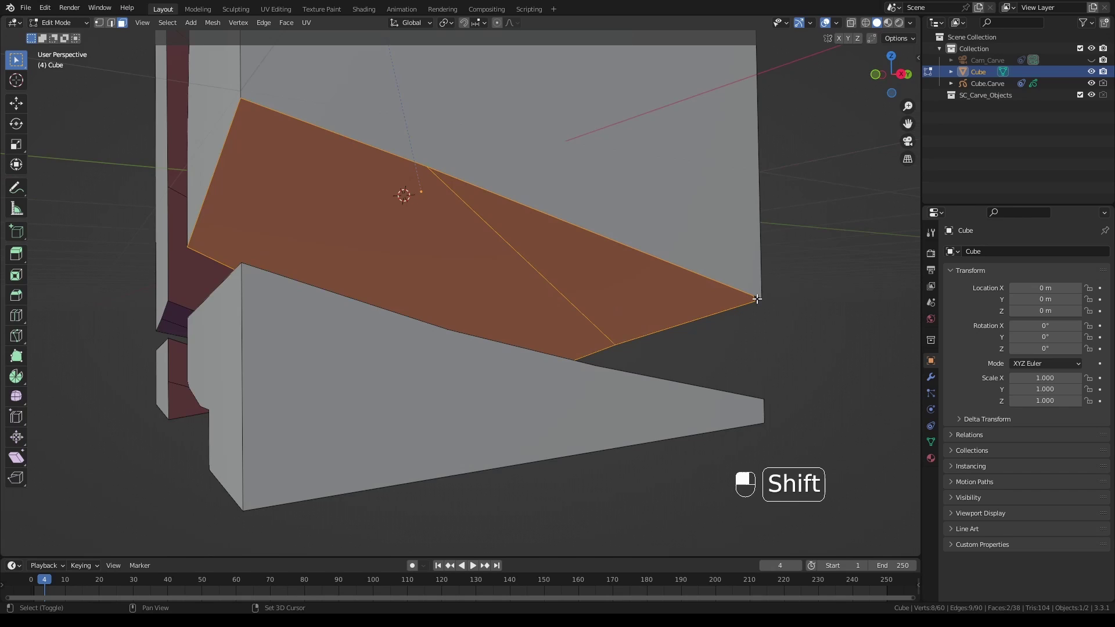
{"action": "left_click", "coordinate": [756, 297], "text": "shift"}
{"action": "middle_click_drag", "start_coordinate": [604, 321], "coordinate": [646, 376]}
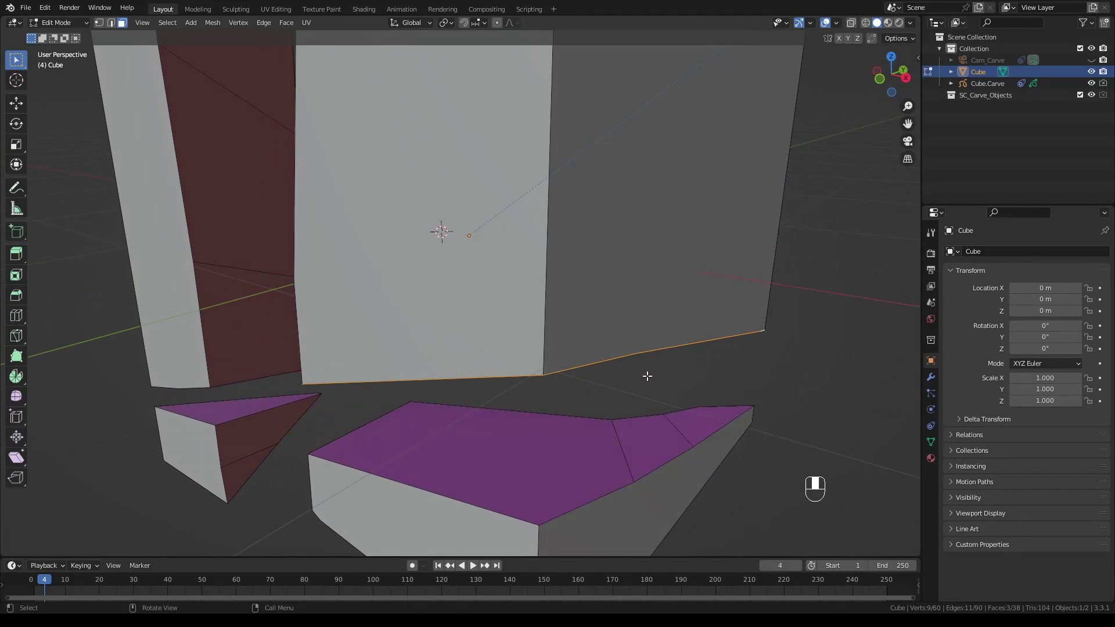
{"action": "left_click", "coordinate": [593, 450], "text": "shift"}
{"action": "left_click", "coordinate": [639, 437], "text": "shift"}
{"action": "left_click", "coordinate": [695, 420], "text": "shift"}
{"action": "middle_click_drag", "start_coordinate": [695, 419], "coordinate": [548, 401]}
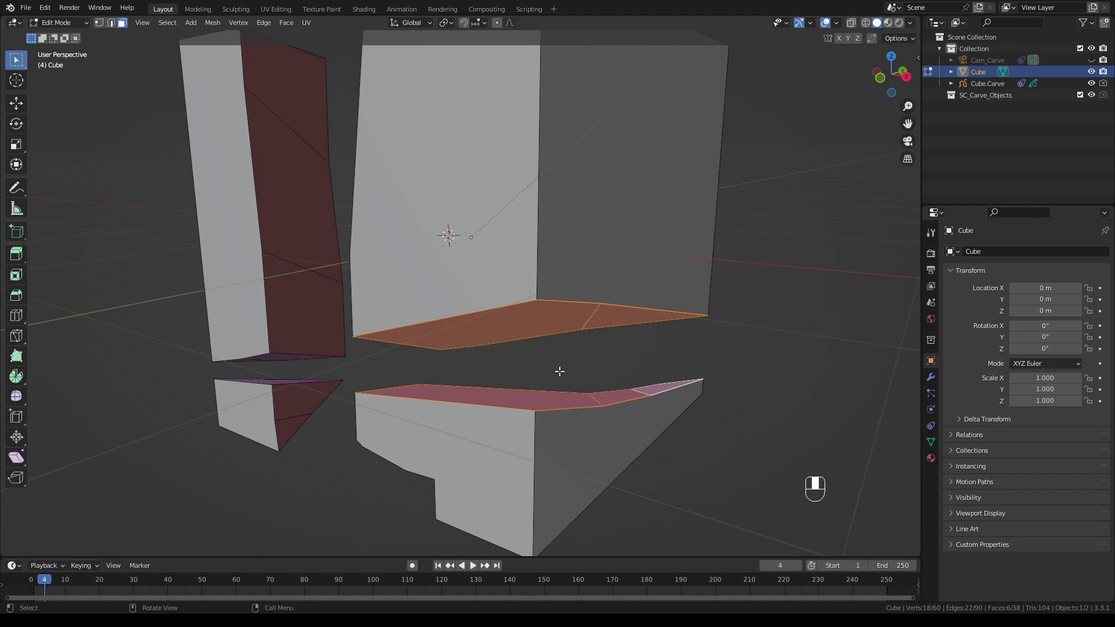
{"action": "key", "text": "F8"}
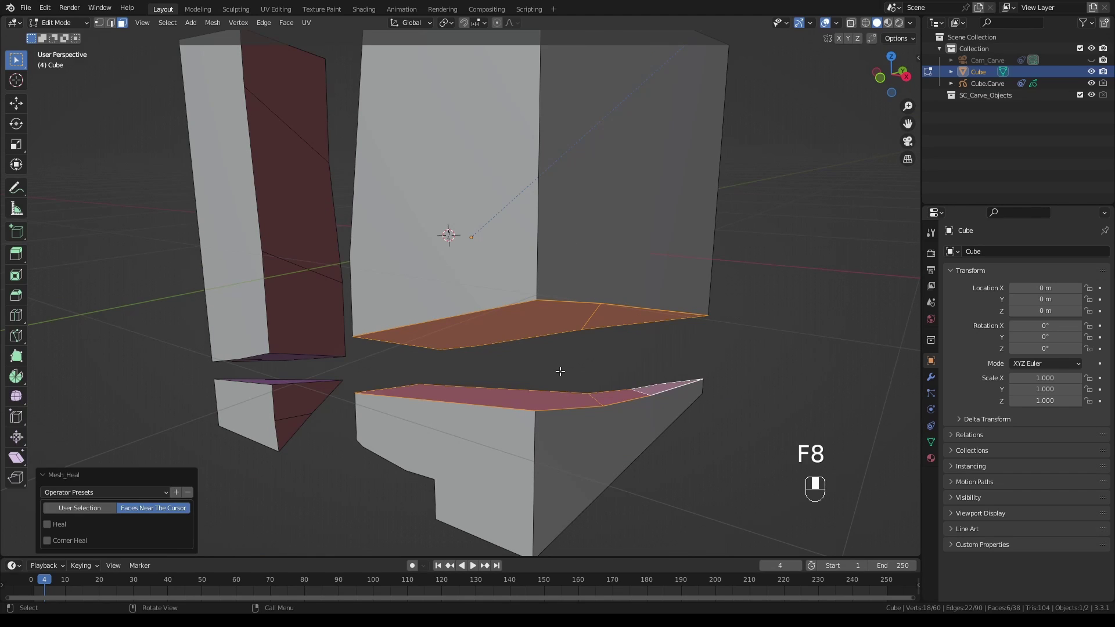
{"action": "left_click", "coordinate": [82, 507]}
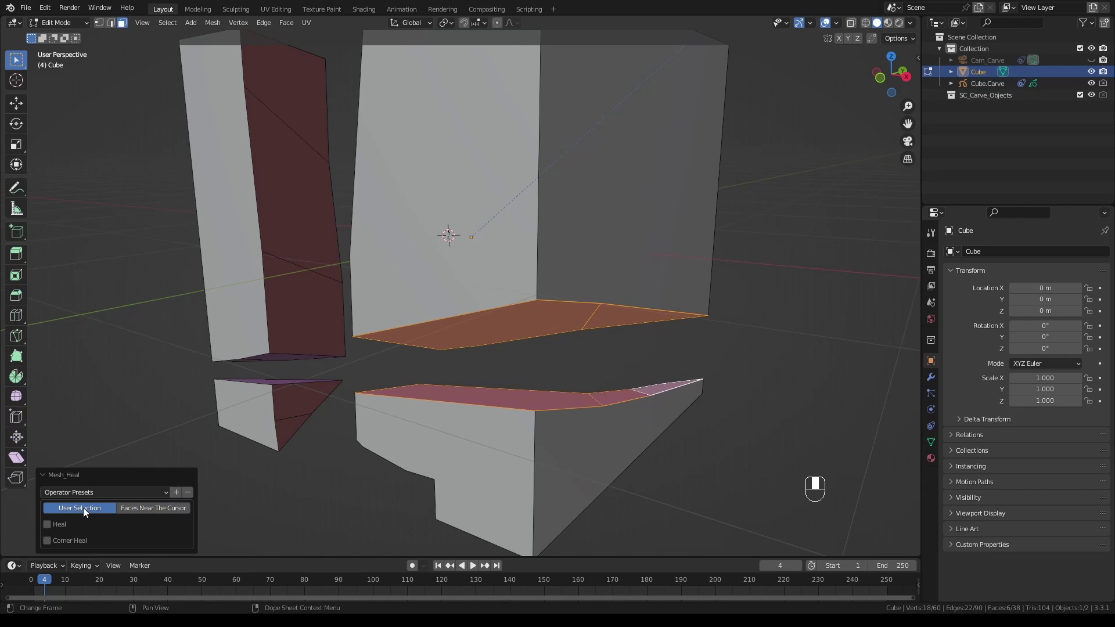
{"action": "scroll", "coordinate": [351, 443], "scroll_direction": "down", "scroll_amount": 1}
{"action": "middle_click_drag", "start_coordinate": [350, 443], "coordinate": [390, 401]}
{"action": "middle_click_drag", "start_coordinate": [441, 429], "coordinate": [455, 407]}
{"action": "scroll", "coordinate": [454, 407], "scroll_direction": "up", "scroll_amount": 1}
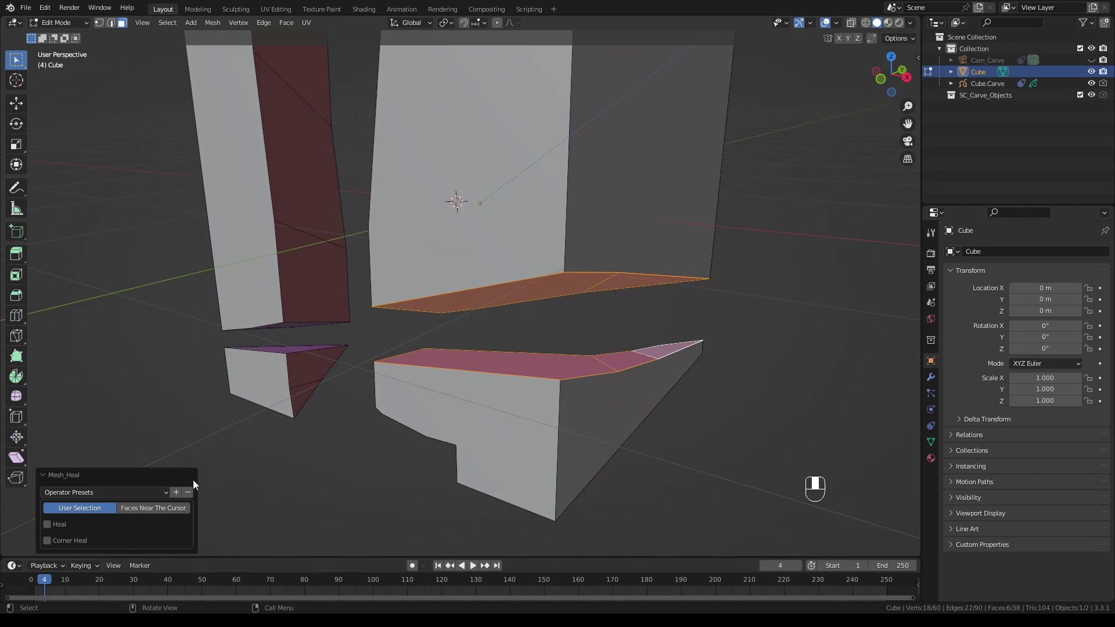
{"action": "left_click", "coordinate": [46, 524]}
{"action": "left_click", "coordinate": [145, 489]}
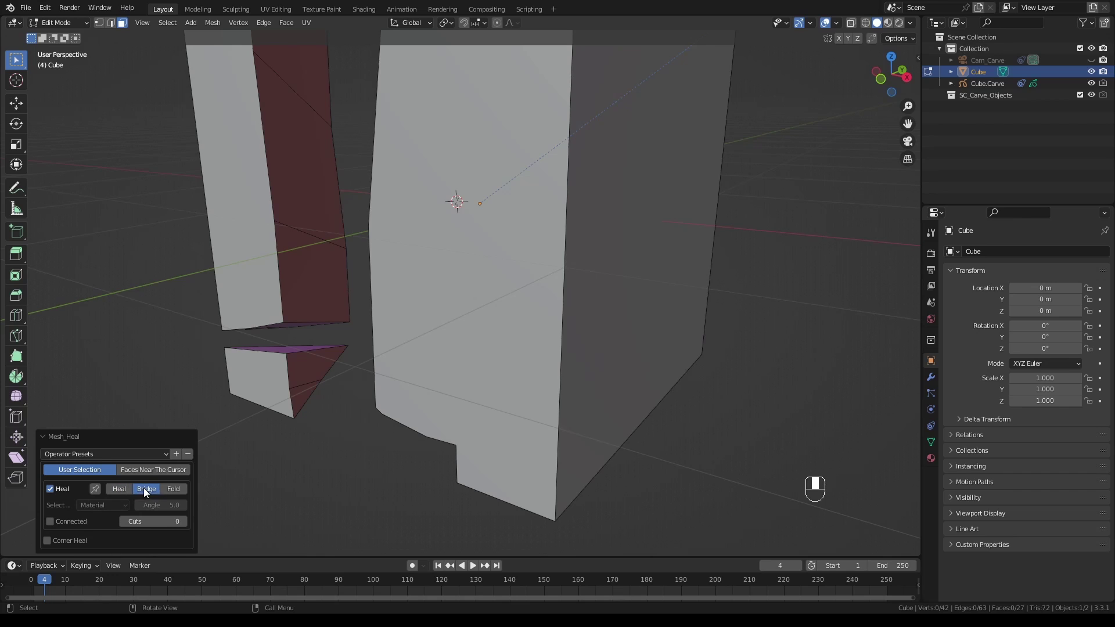
Select the facing purple cut faces of the narrow column's two pieces and bridge them with Mesh Heal.
{"action": "mouse_move", "coordinate": [314, 428]}
{"action": "middle_mouse_down"}
{"action": "mouse_move", "coordinate": [311, 412]}
{"action": "mouse_move", "coordinate": [400, 417]}
{"action": "mouse_move", "coordinate": [311, 423]}
{"action": "mouse_move", "coordinate": [381, 417]}
{"action": "mouse_move", "coordinate": [319, 308]}
{"action": "mouse_move", "coordinate": [331, 361]}
{"action": "middle_mouse_up"}
{"action": "left_click", "coordinate": [285, 336]}
{"action": "left_click", "coordinate": [235, 352], "text": "shift"}
{"action": "left_click", "coordinate": [305, 437], "text": "shift"}
{"action": "middle_click_drag", "start_coordinate": [305, 437], "coordinate": [325, 426]}
{"action": "key", "text": "F8"}
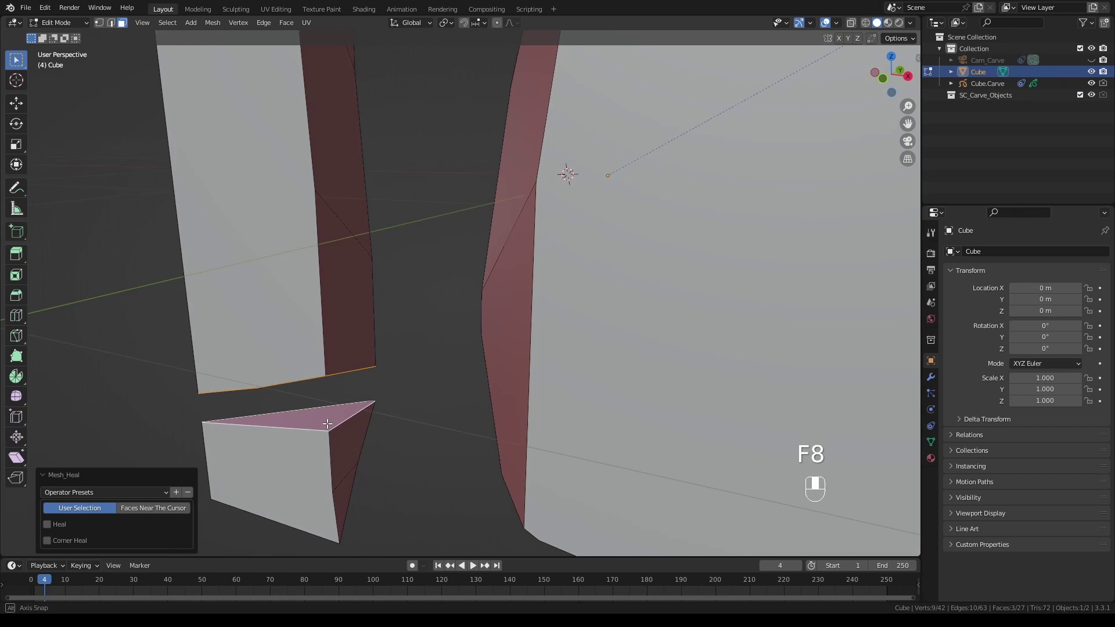
{"action": "left_click", "coordinate": [47, 525]}
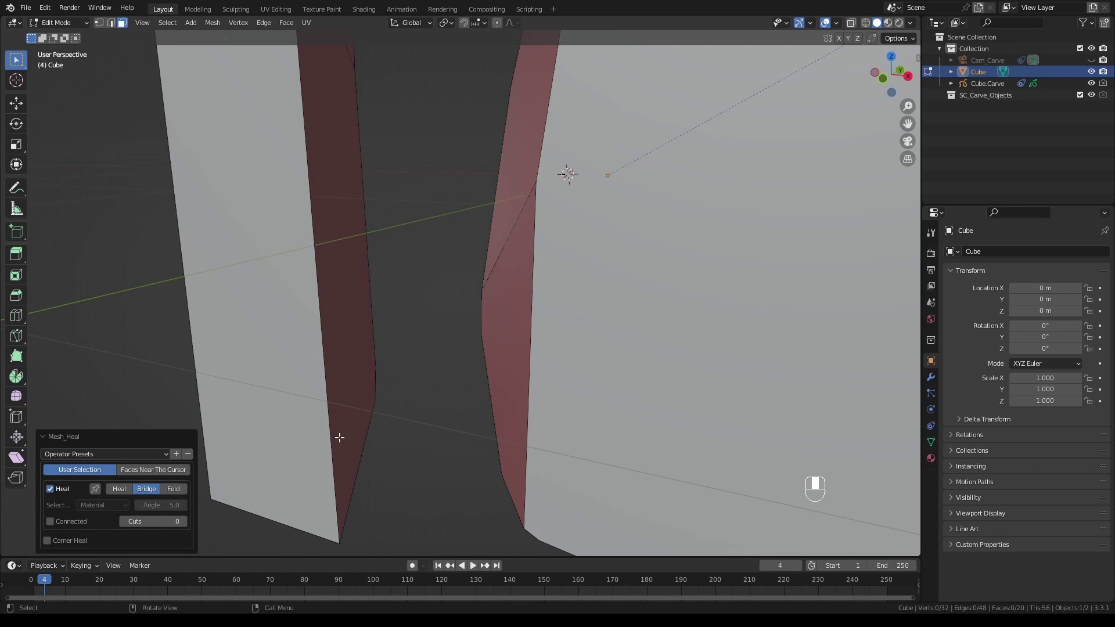
Select all facing red cut faces on the narrow column and the large block, including the notch, and bridge them with Mesh Heal.
{"action": "scroll", "coordinate": [340, 438], "scroll_direction": "down", "scroll_amount": 3}
{"action": "middle_click_drag", "start_coordinate": [340, 438], "coordinate": [316, 403]}
{"action": "middle_click_drag", "start_coordinate": [390, 323], "coordinate": [446, 430], "text": "shift"}
{"action": "left_click_drag", "start_coordinate": [380, 198], "coordinate": [410, 290]}
{"action": "middle_click_drag", "start_coordinate": [409, 290], "coordinate": [458, 343]}
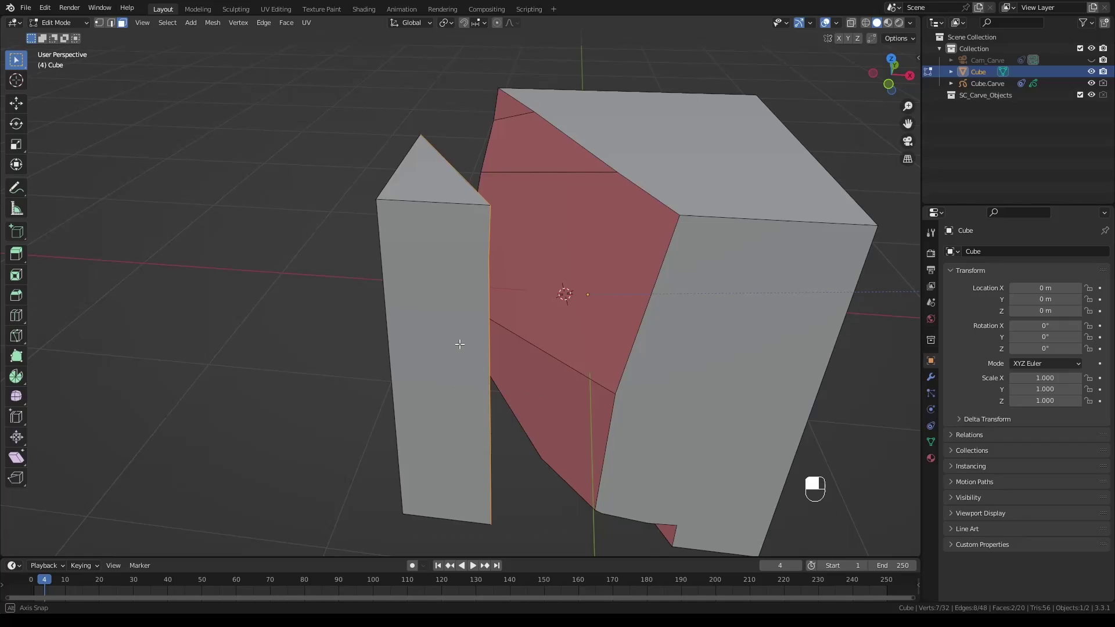
{"action": "left_click_drag", "start_coordinate": [508, 115], "coordinate": [532, 170], "text": "shift"}
{"action": "left_click", "coordinate": [559, 226], "text": "shift"}
{"action": "left_click", "coordinate": [554, 411], "text": "shift"}
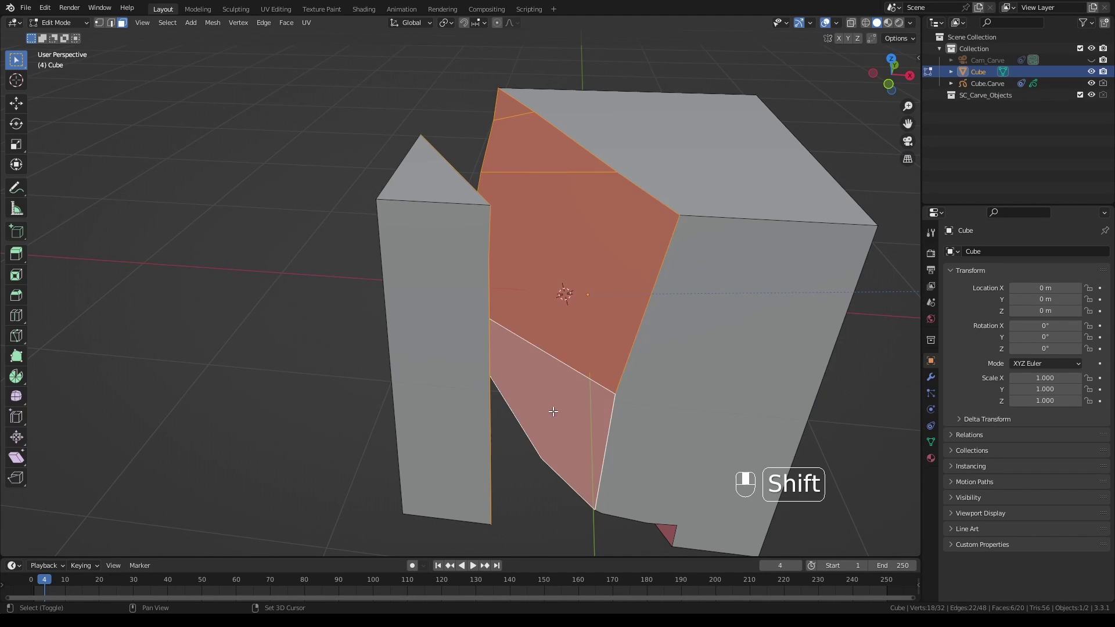
{"action": "middle_click_drag", "start_coordinate": [554, 411], "coordinate": [585, 311]}
{"action": "left_click", "coordinate": [615, 294], "text": "shift"}
{"action": "left_click", "coordinate": [642, 285], "text": "shift"}
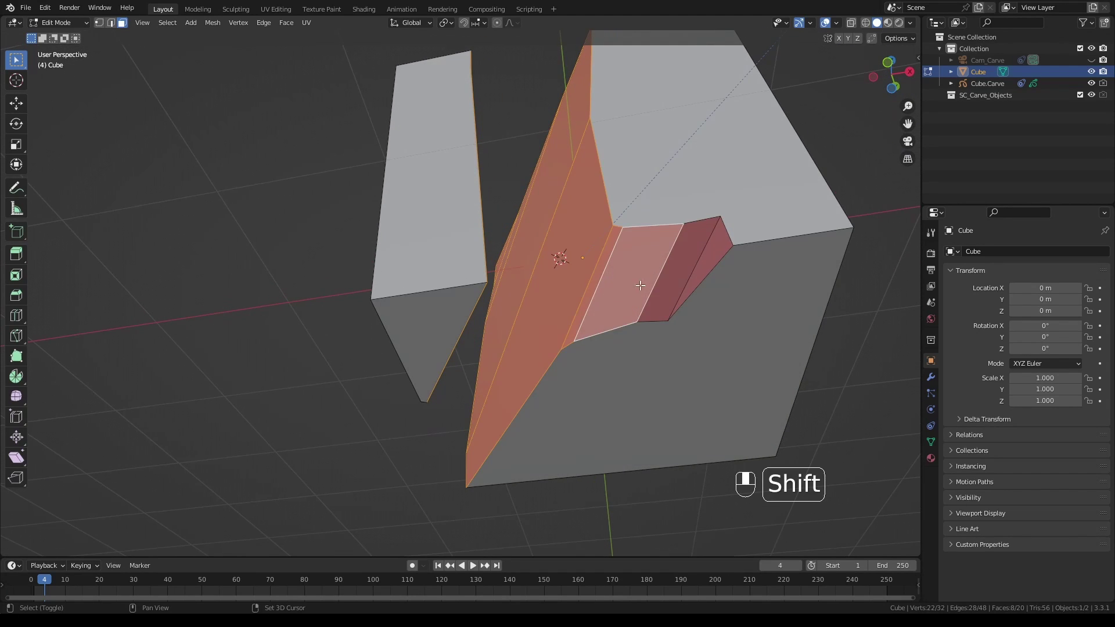
{"action": "left_click", "coordinate": [666, 282], "text": "shift"}
{"action": "left_click", "coordinate": [707, 260], "text": "shift"}
{"action": "middle_click_drag", "start_coordinate": [708, 261], "coordinate": [530, 318]}
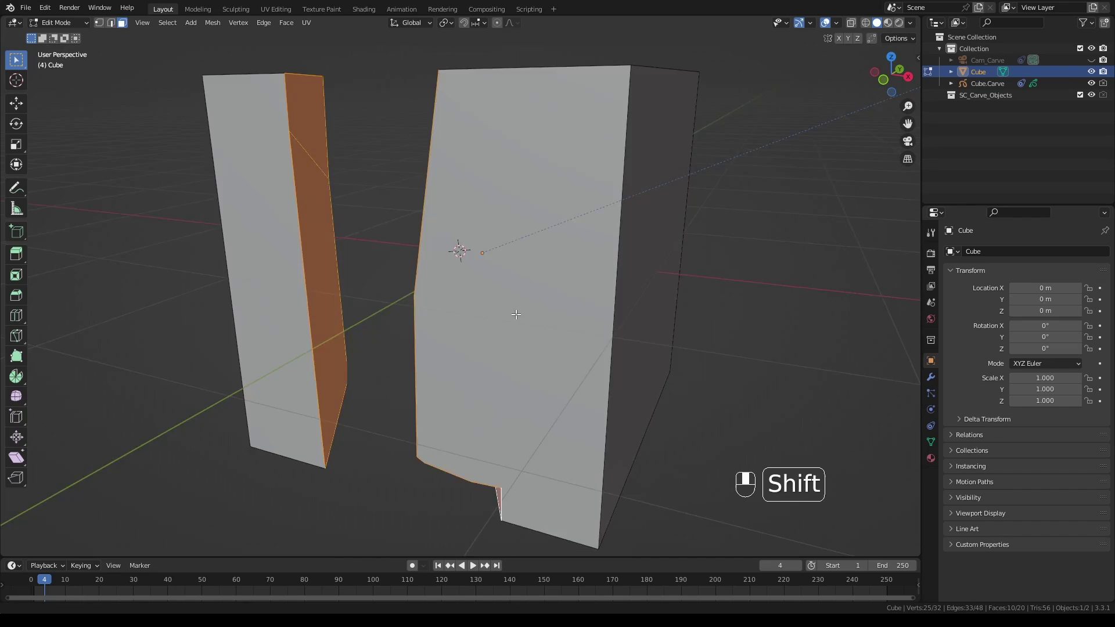
{"action": "key", "text": "F8"}
{"action": "left_click", "coordinate": [47, 524]}
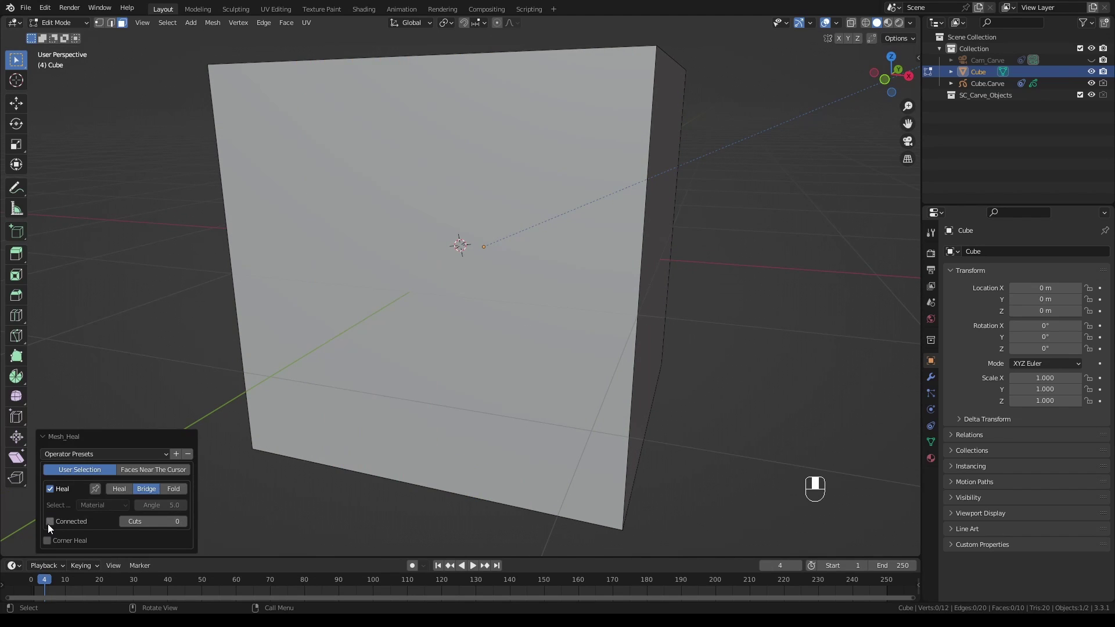
Select the four leftover triangular faces at the cube's damaged corner and rebuild it with Mesh Heal's Corner Heal on User Selection.
{"action": "scroll", "coordinate": [381, 373], "scroll_direction": "down", "scroll_amount": 3}
{"action": "mouse_move", "coordinate": [381, 374]}
{"action": "middle_mouse_down"}
{"action": "mouse_move", "coordinate": [476, 412]}
{"action": "mouse_move", "coordinate": [523, 348]}
{"action": "mouse_move", "coordinate": [575, 323]}
{"action": "mouse_move", "coordinate": [537, 302]}
{"action": "middle_mouse_up"}
{"action": "scroll", "coordinate": [558, 351], "scroll_direction": "up", "scroll_amount": 3}
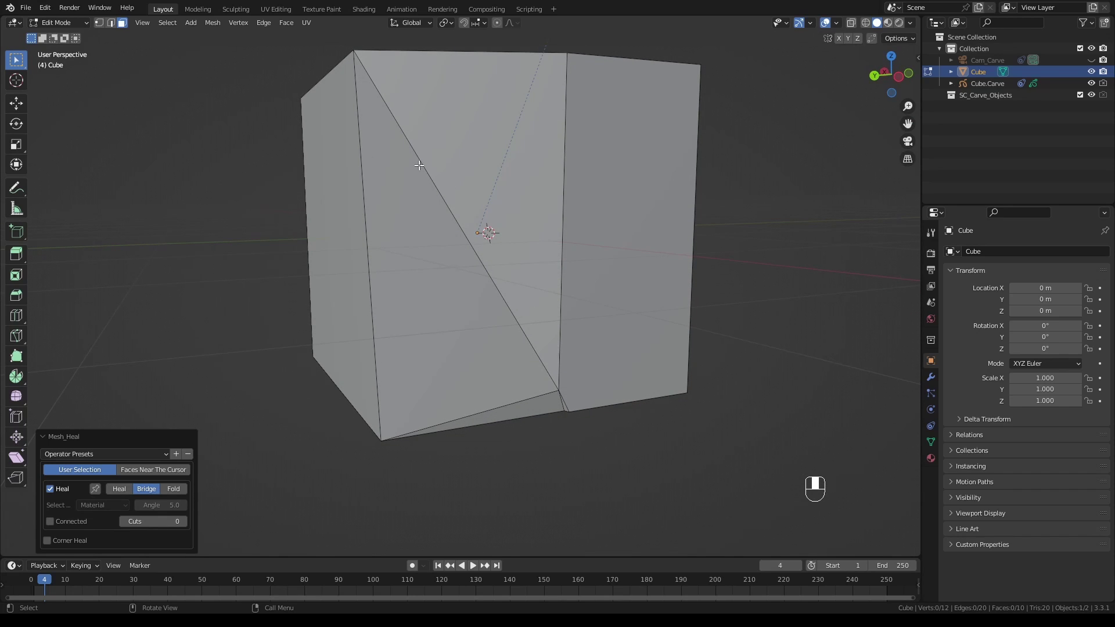
{"action": "left_click_drag", "start_coordinate": [419, 166], "coordinate": [486, 232]}
{"action": "middle_click_drag", "start_coordinate": [486, 232], "coordinate": [491, 251]}
{"action": "scroll", "coordinate": [491, 251], "scroll_direction": "up", "scroll_amount": 3}
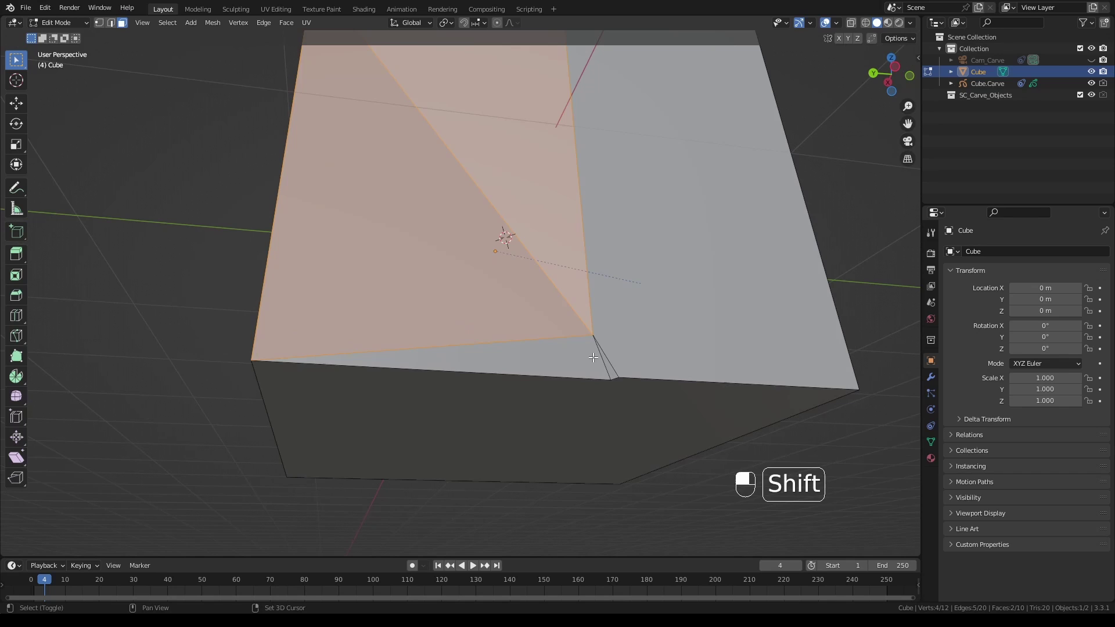
{"action": "left_click", "coordinate": [593, 357], "text": "shift"}
{"action": "left_click", "coordinate": [607, 364], "text": "shift"}
{"action": "middle_click_drag", "start_coordinate": [607, 364], "coordinate": [490, 347]}
{"action": "key", "text": "F8"}
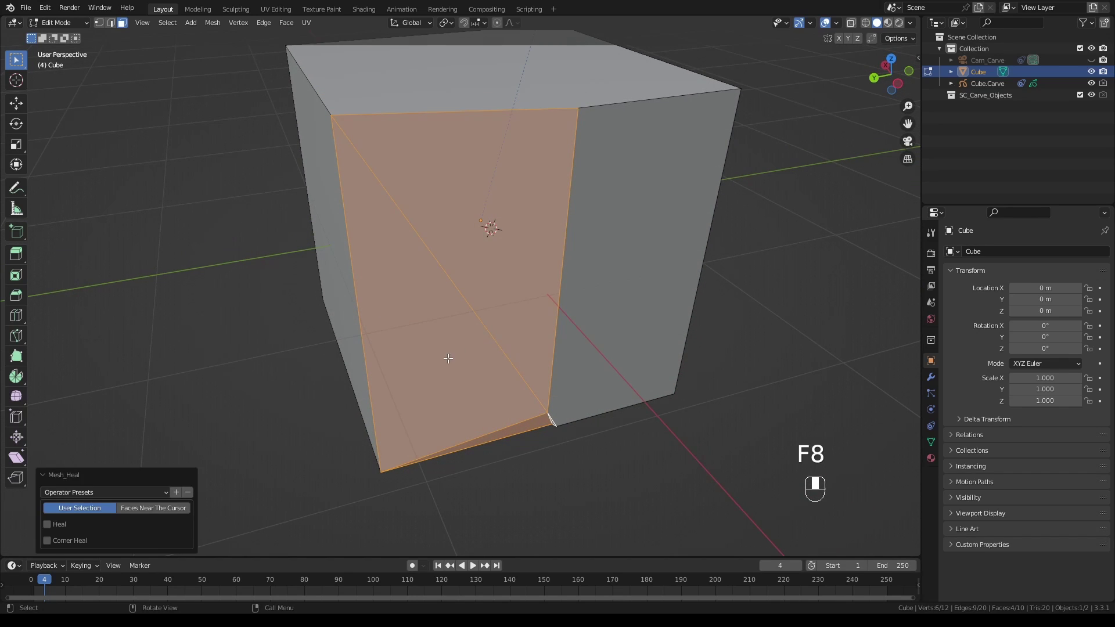
{"action": "middle_click_drag", "start_coordinate": [368, 214], "coordinate": [421, 198]}
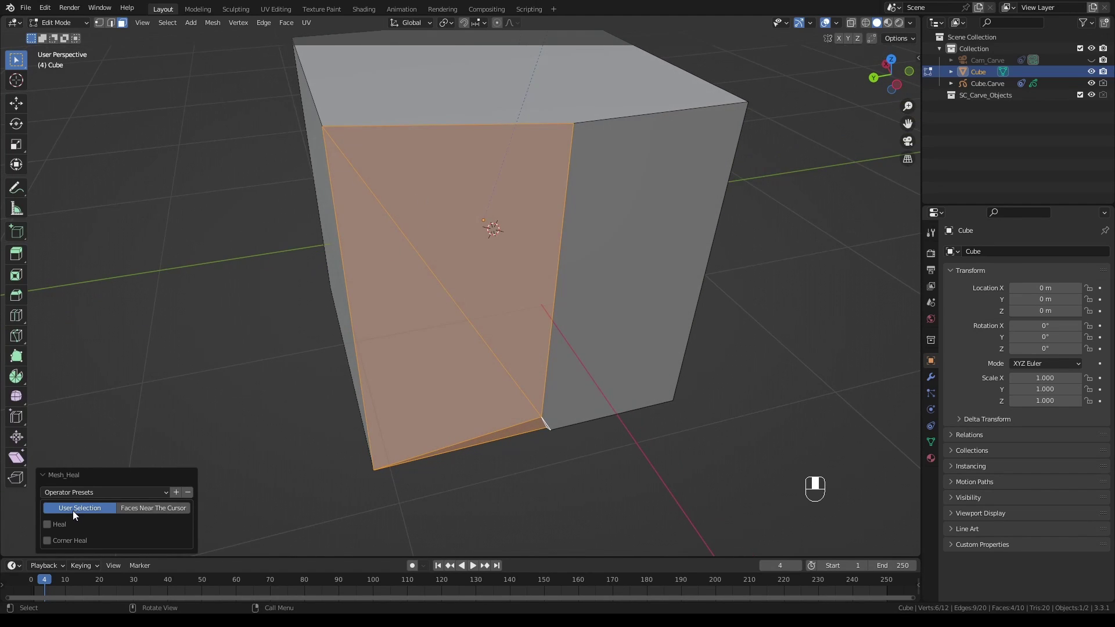
{"action": "left_click", "coordinate": [47, 541]}
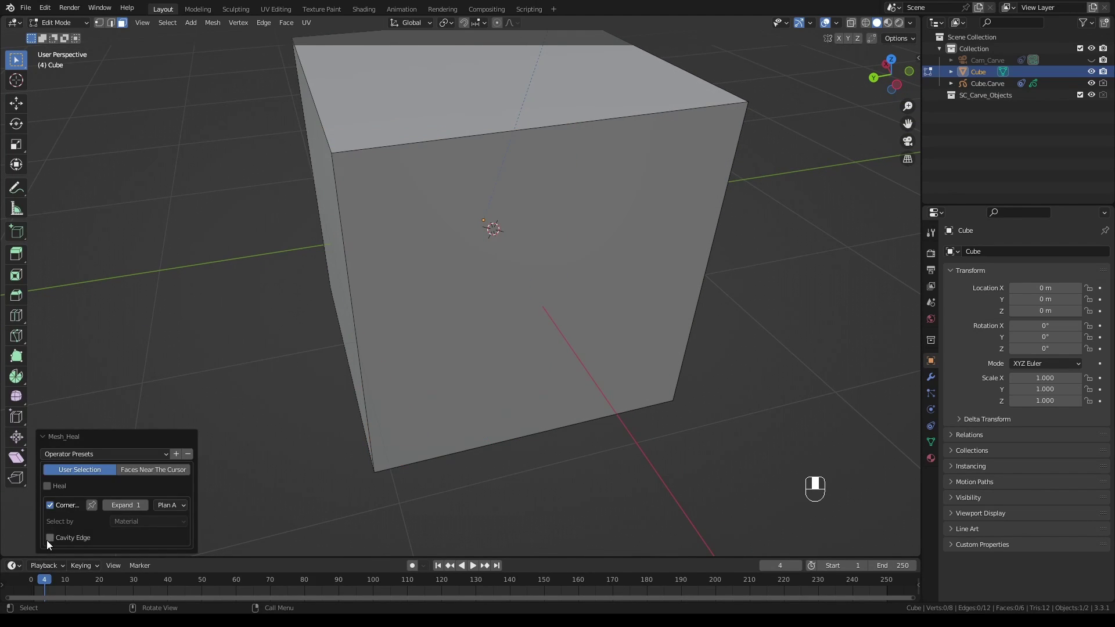
Check the inside of the healed cube with X-ray display and return to the solid view.
{"action": "mouse_move", "coordinate": [428, 403]}
{"action": "middle_mouse_down"}
{"action": "mouse_move", "coordinate": [446, 257]}
{"action": "mouse_move", "coordinate": [324, 378]}
{"action": "mouse_move", "coordinate": [383, 393]}
{"action": "mouse_move", "coordinate": [459, 376]}
{"action": "middle_mouse_up"}
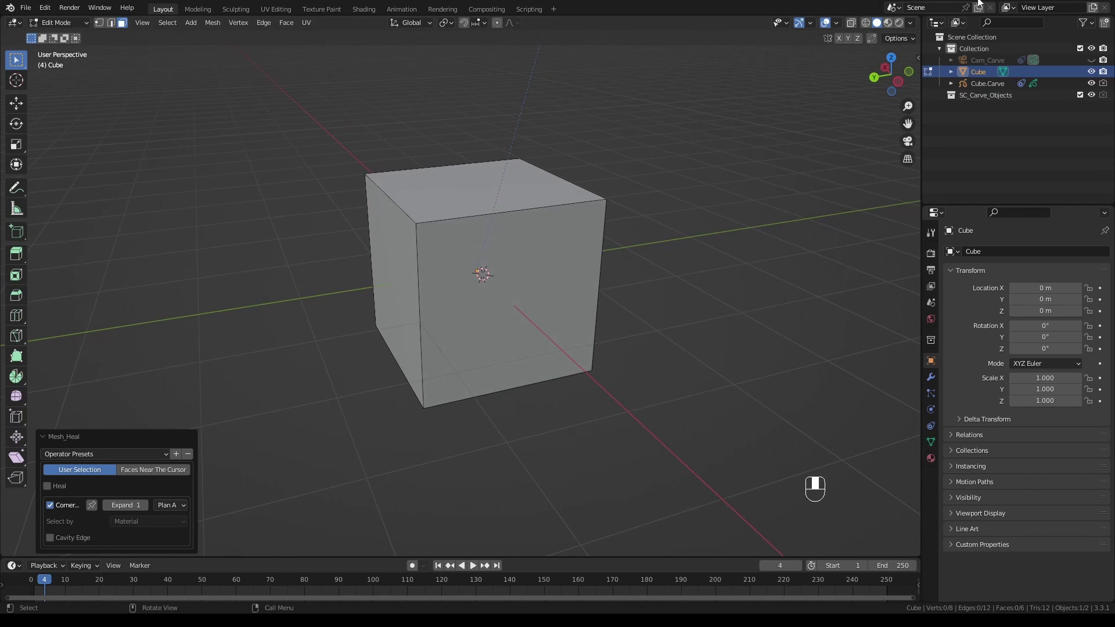
{"action": "left_click", "coordinate": [851, 22]}
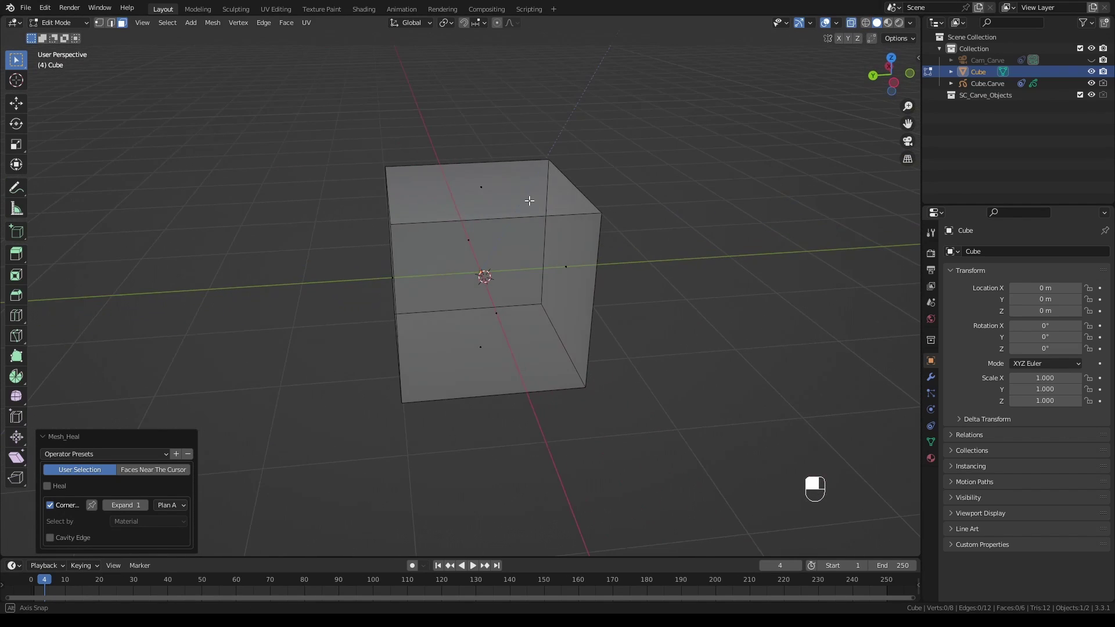
{"action": "left_click", "coordinate": [852, 22]}
{"action": "middle_click_drag", "start_coordinate": [668, 185], "coordinate": [572, 190]}
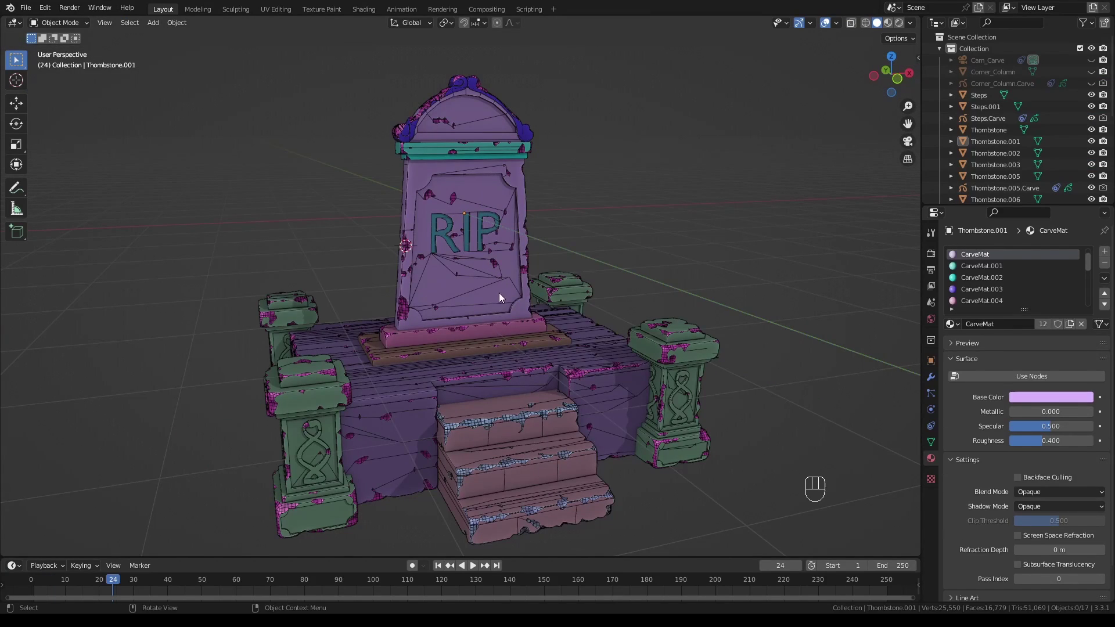
Place the 3D cursor on the magenta chipped platform edge above the steps and run Mesh Heal on Faces Near The Cursor, selecting by Material.
{"action": "left_click", "coordinate": [491, 372]}
{"action": "scroll", "coordinate": [489, 371], "scroll_direction": "up", "scroll_amount": 4}
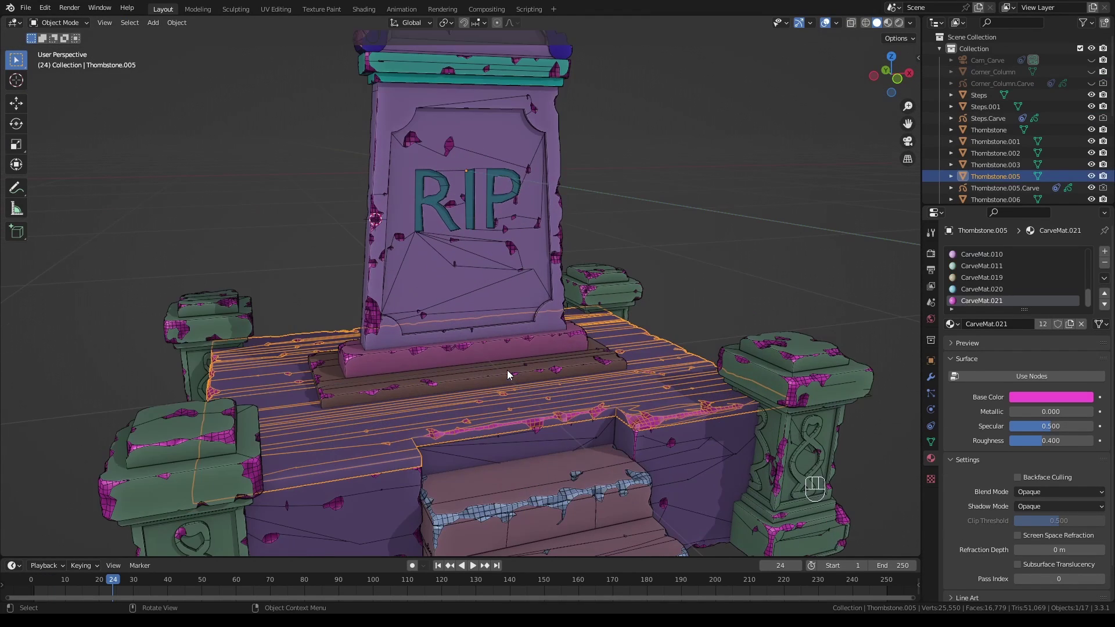
{"action": "middle_click_drag", "start_coordinate": [507, 371], "coordinate": [537, 339], "text": "shift"}
{"action": "scroll", "coordinate": [486, 339], "scroll_direction": "up", "scroll_amount": 4}
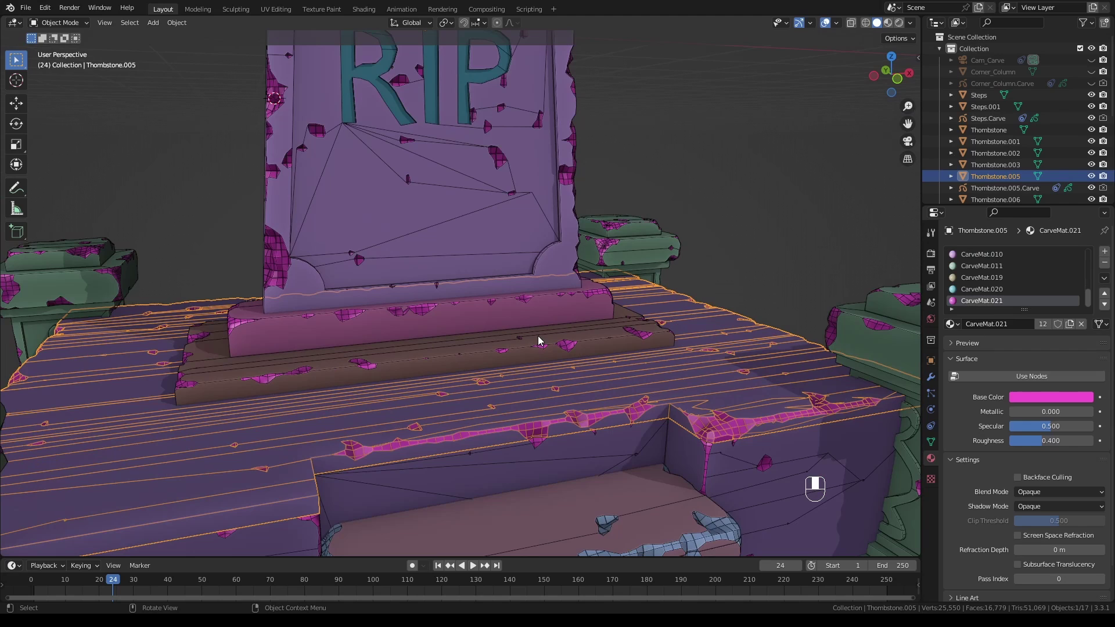
{"action": "key", "text": "alt+a"}
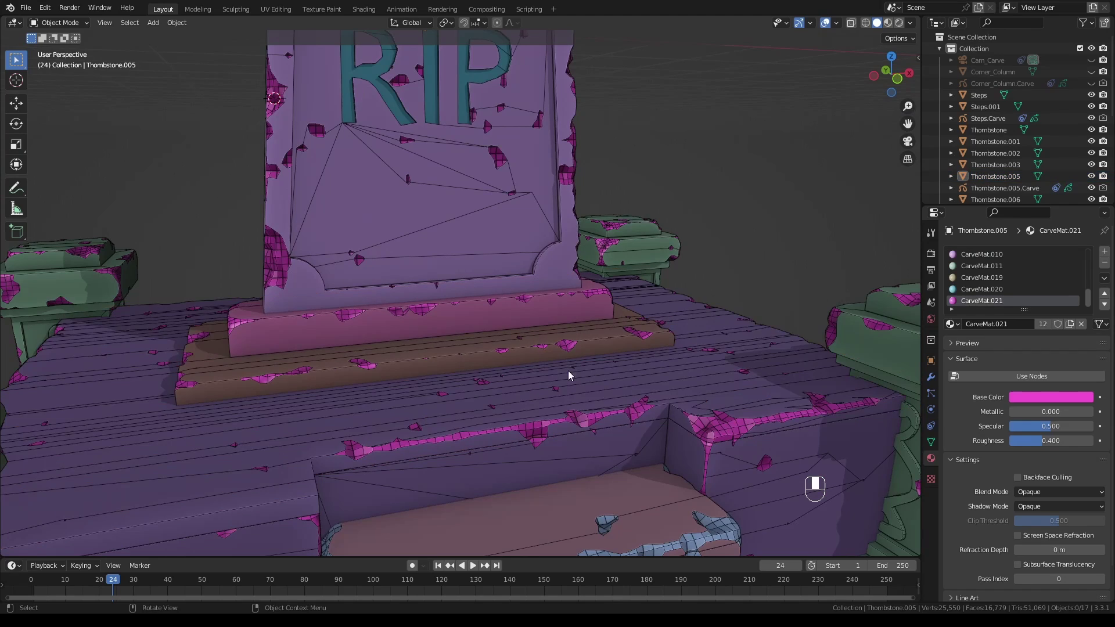
{"action": "right_click", "coordinate": [533, 430], "text": "shift"}
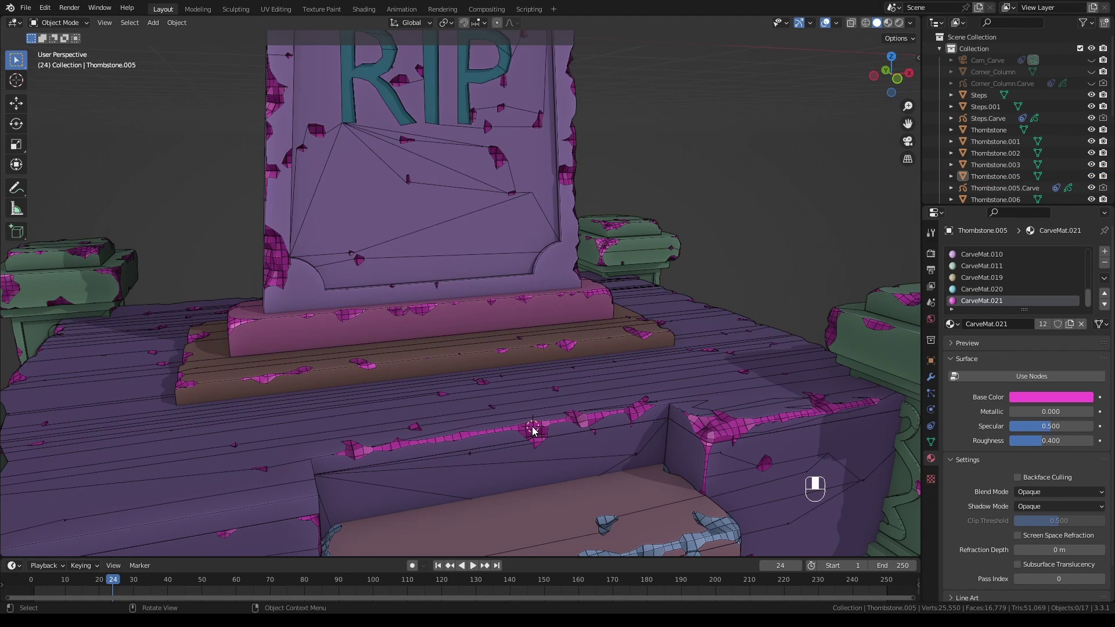
{"action": "key", "text": "F8"}
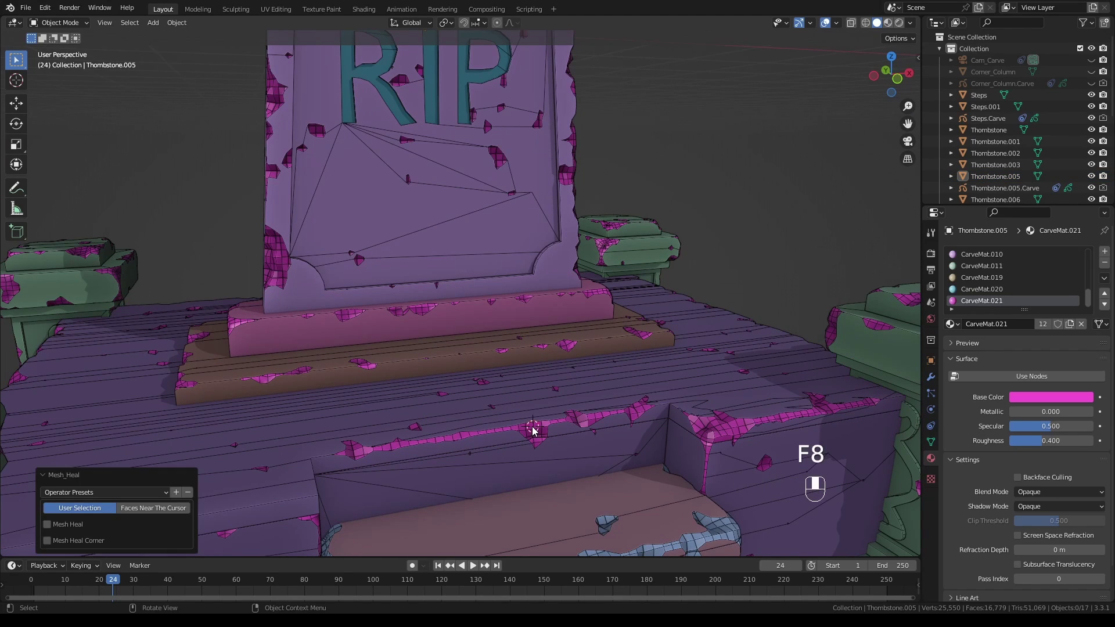
{"action": "left_click", "coordinate": [154, 508]}
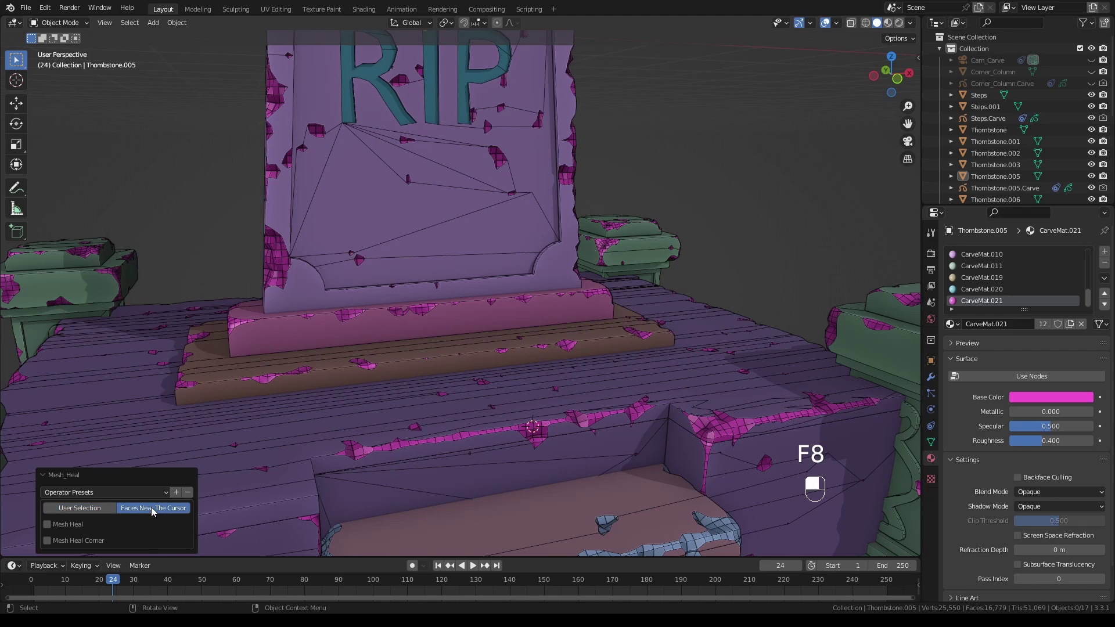
{"action": "left_click", "coordinate": [47, 525]}
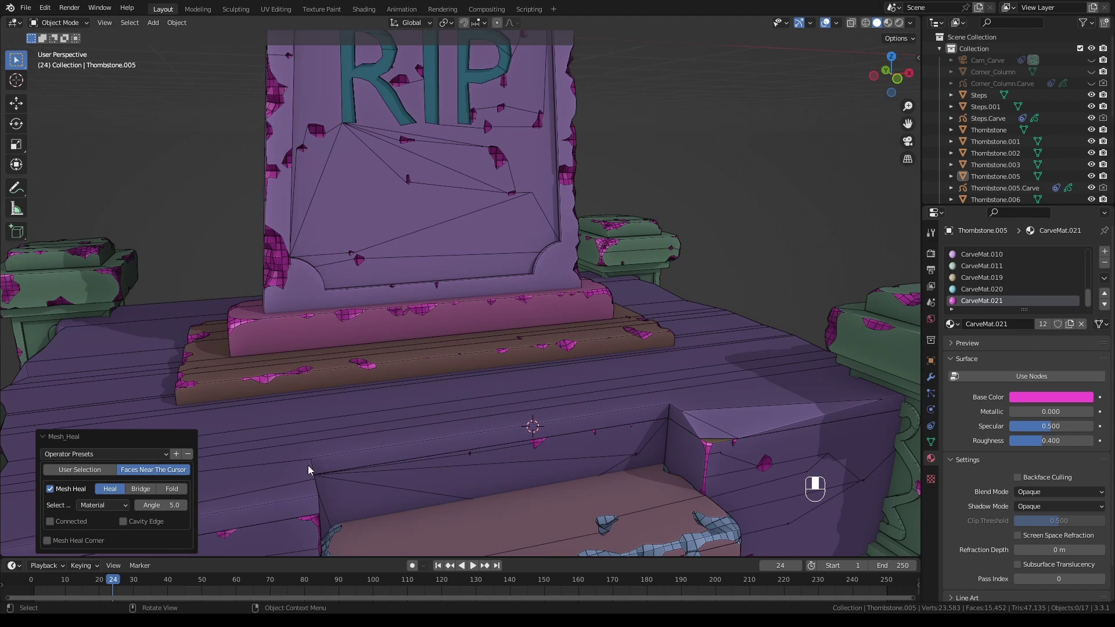
Limit the platform heal to Connected faces and toggle Mesh Heal off and on to compare the chipped edge.
{"action": "left_click", "coordinate": [50, 521]}
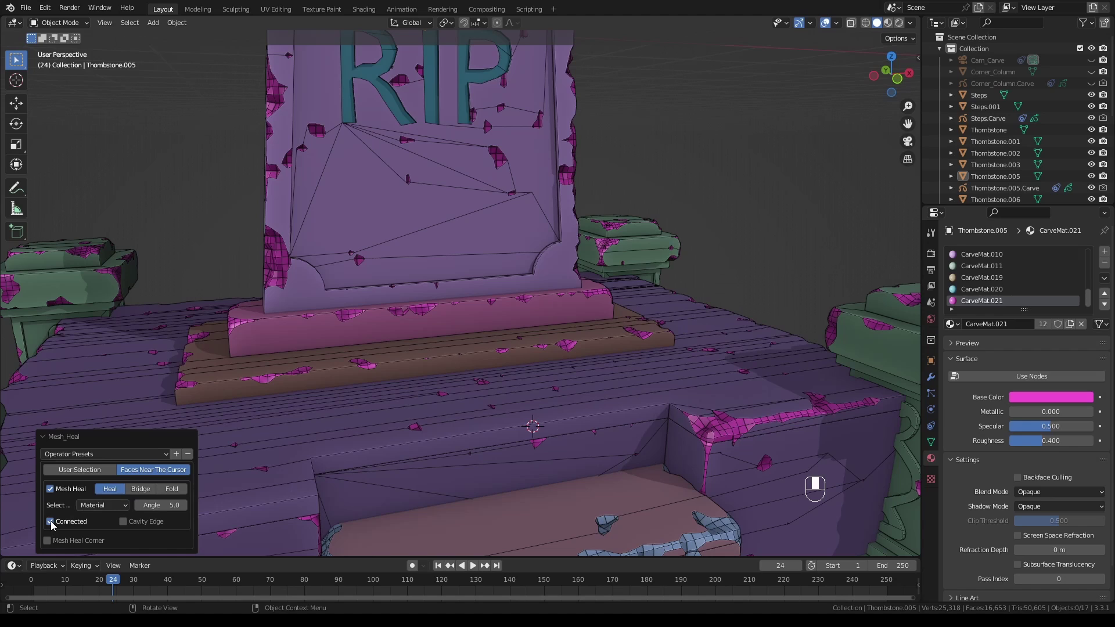
{"action": "left_click", "coordinate": [50, 490]}
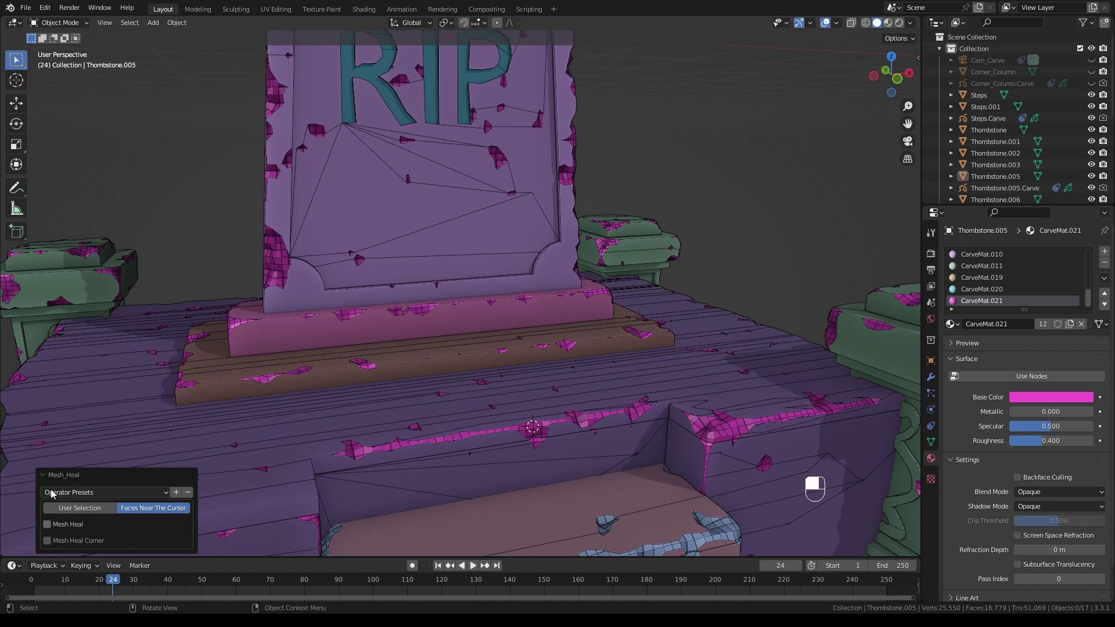
{"action": "left_click", "coordinate": [48, 525]}
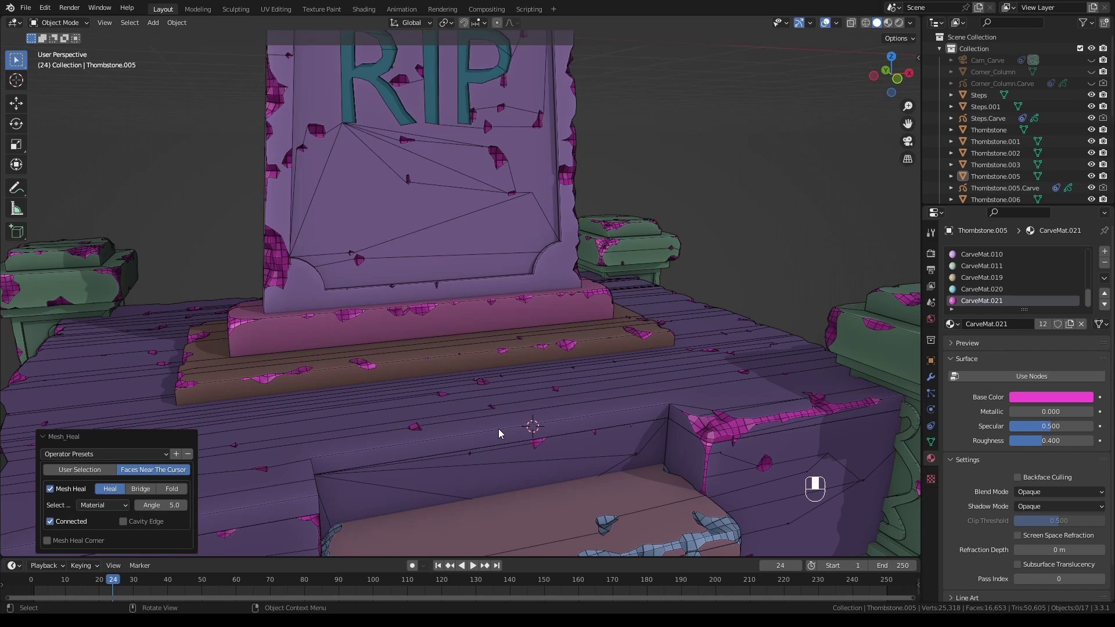
{"action": "key", "text": "F8"}
Select the pink base slab and heal the chip at the 3D cursor on its front upper edge with Connected Mesh Heal.
{"action": "middle_click_drag", "start_coordinate": [496, 417], "coordinate": [505, 416]}
{"action": "scroll", "coordinate": [504, 416], "scroll_direction": "up", "scroll_amount": 2}
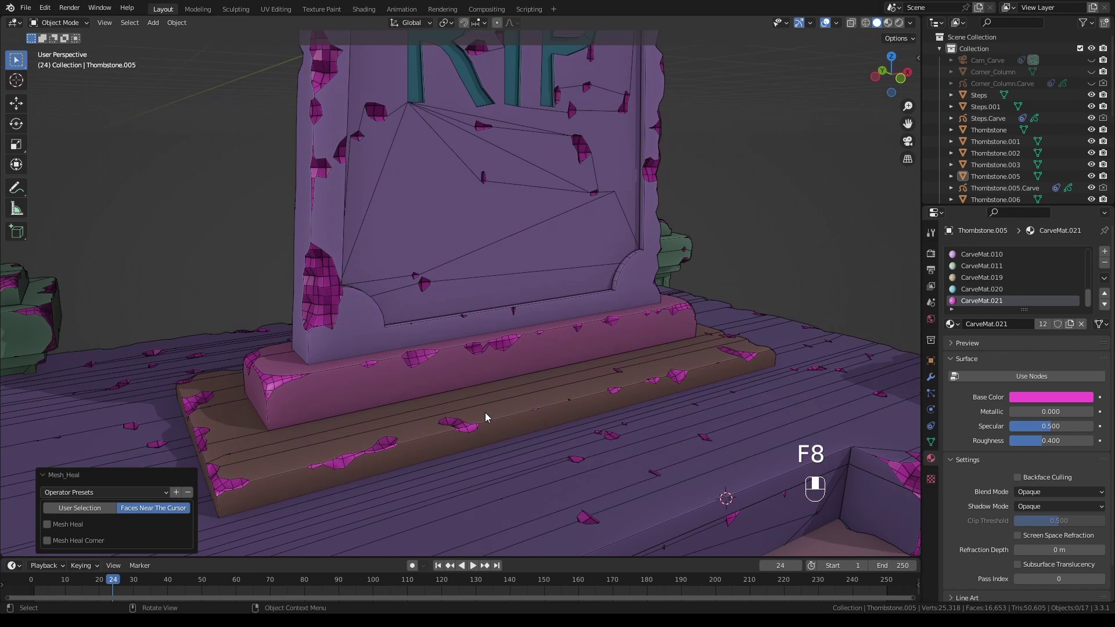
{"action": "left_click", "coordinate": [447, 359]}
{"action": "right_click", "coordinate": [419, 355], "text": "shift"}
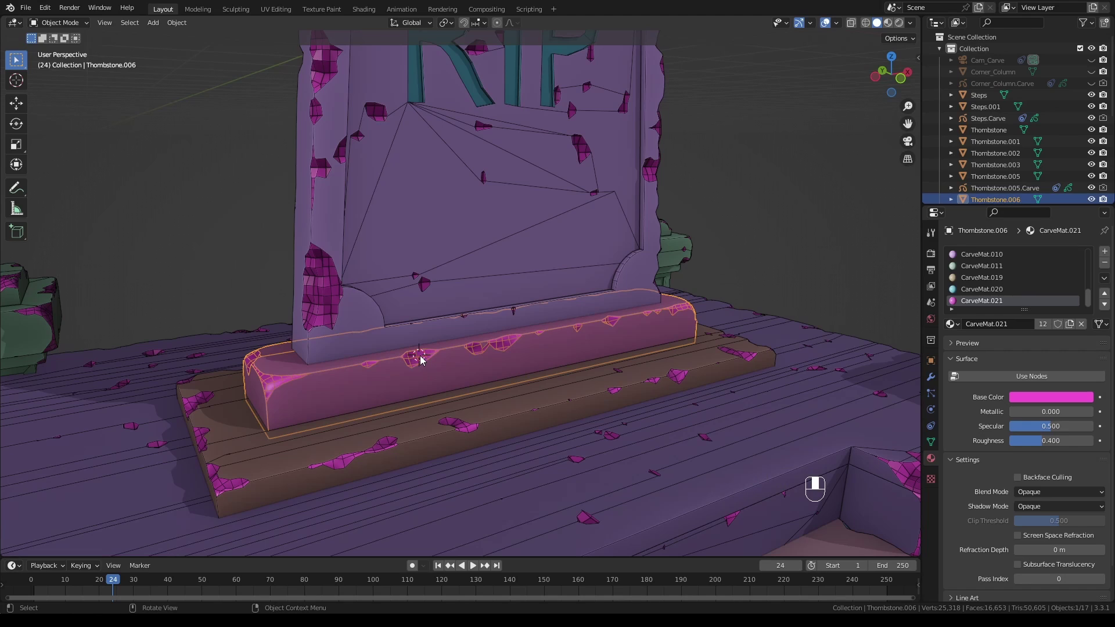
{"action": "key", "text": "F8"}
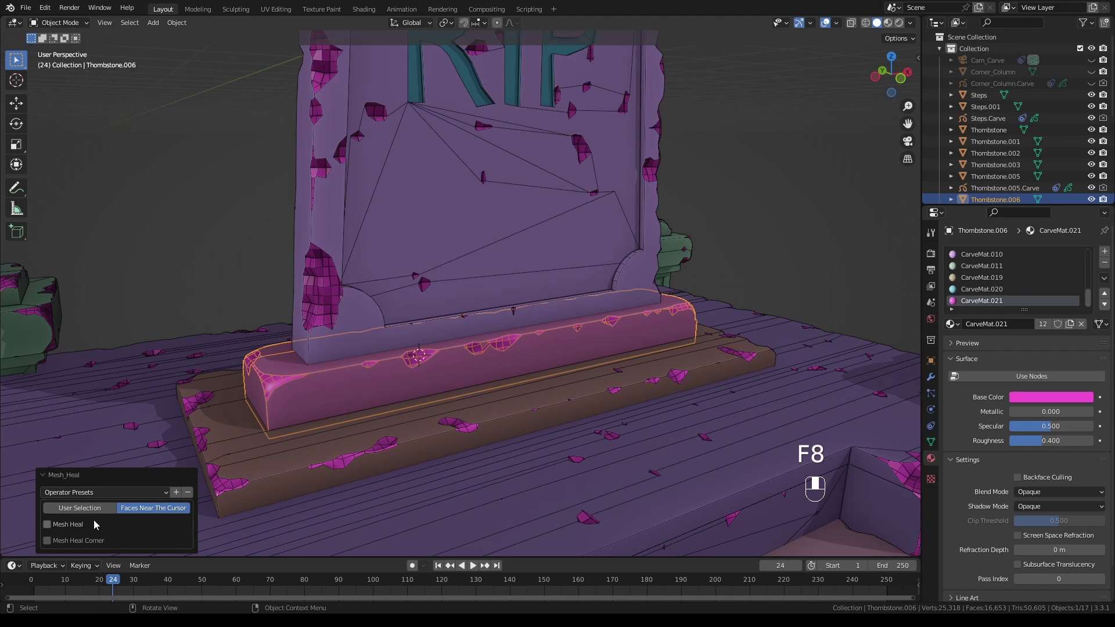
{"action": "left_click", "coordinate": [47, 523]}
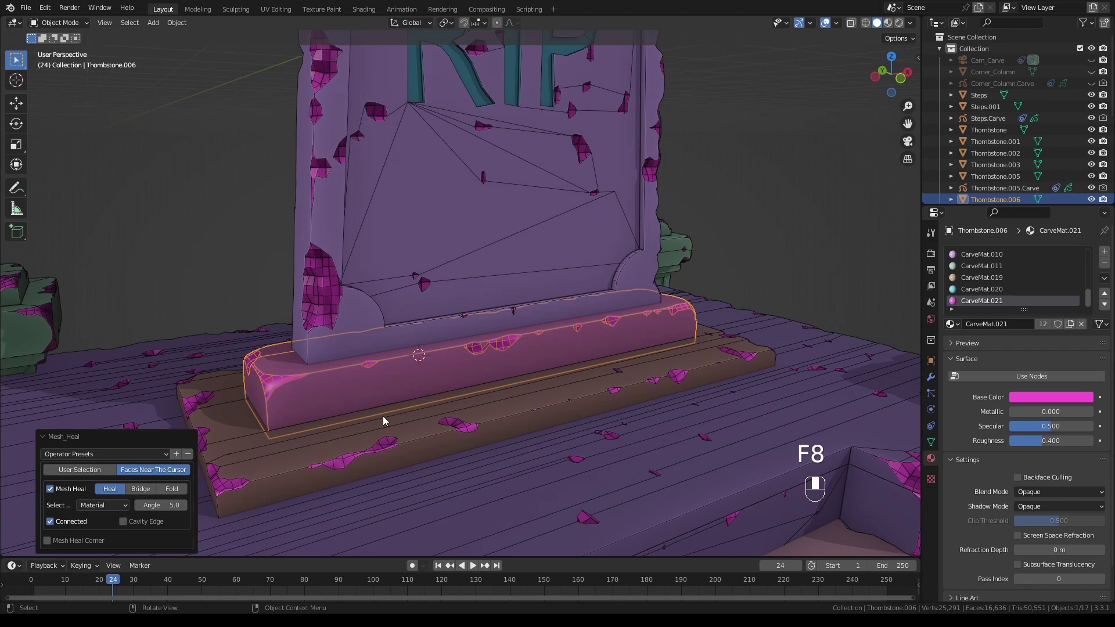
Heal the adjoining pair of chips near the middle of the pink slab's front edge, using Connected faces near the 3D cursor.
{"action": "scroll", "coordinate": [383, 415], "scroll_direction": "up", "scroll_amount": 3}
{"action": "right_click", "coordinate": [531, 376], "text": "shift"}
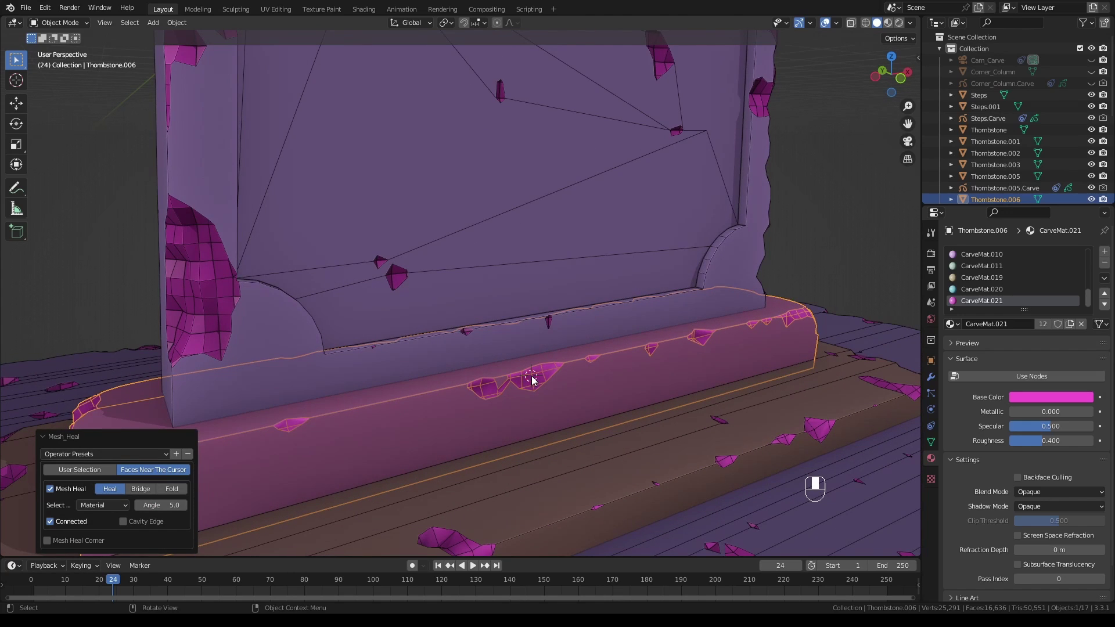
{"action": "key", "text": "F8"}
{"action": "left_click", "coordinate": [47, 524]}
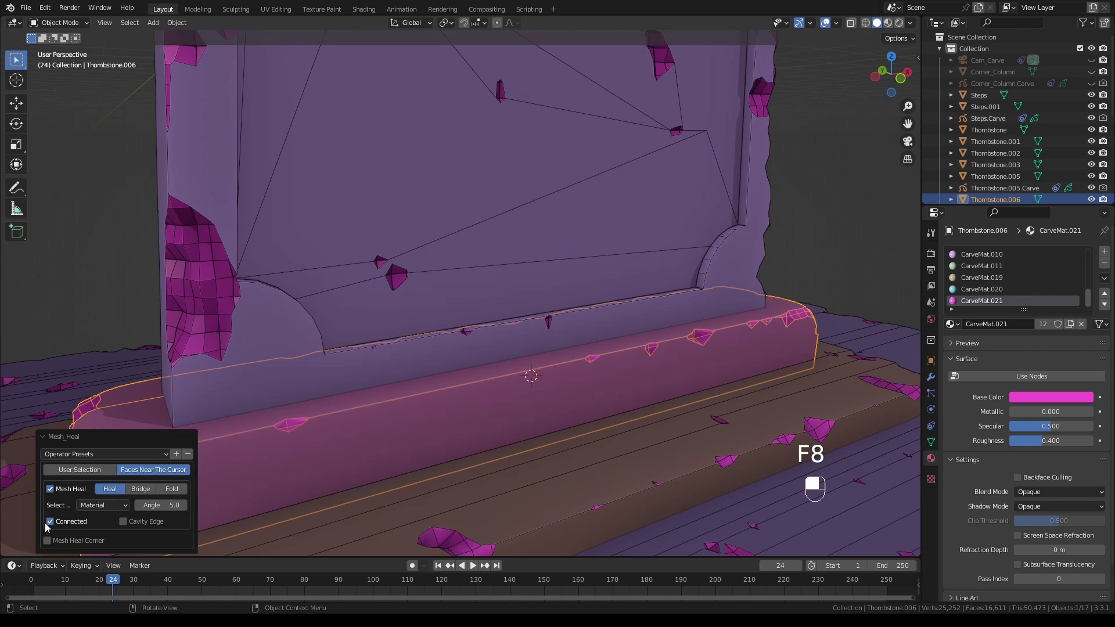
Rebuild the pink slab's worn right corner with Mesh Heal Corner on Faces Near The Cursor, using Plan B and Expand 1.
{"action": "key", "text": "F8"}
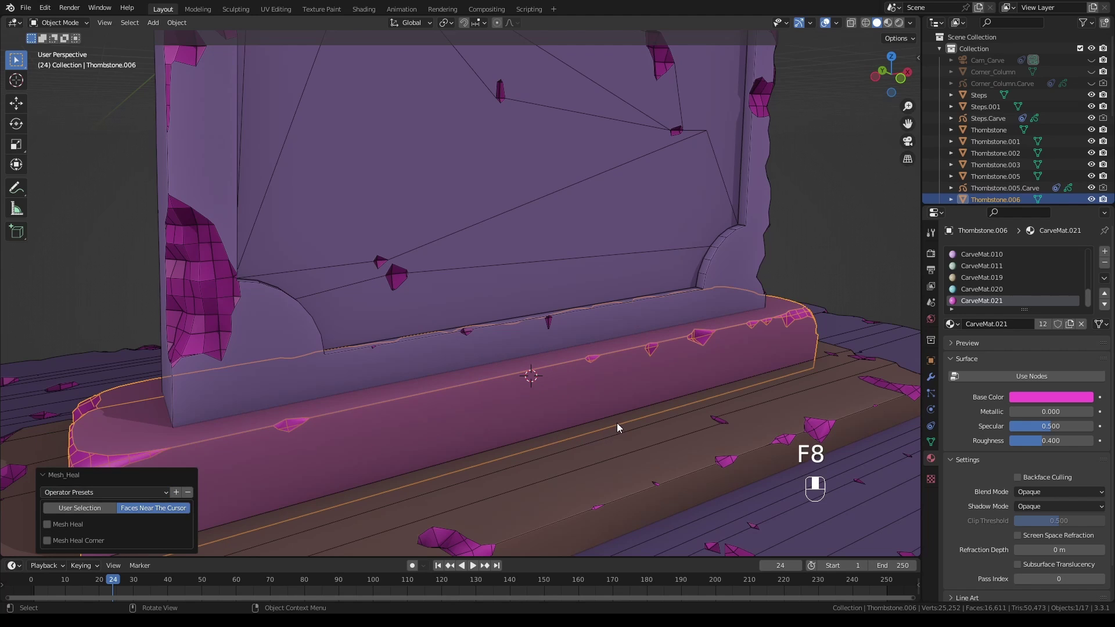
{"action": "middle_click_drag", "start_coordinate": [617, 423], "coordinate": [509, 413]}
{"action": "right_click", "coordinate": [496, 401], "text": "shift"}
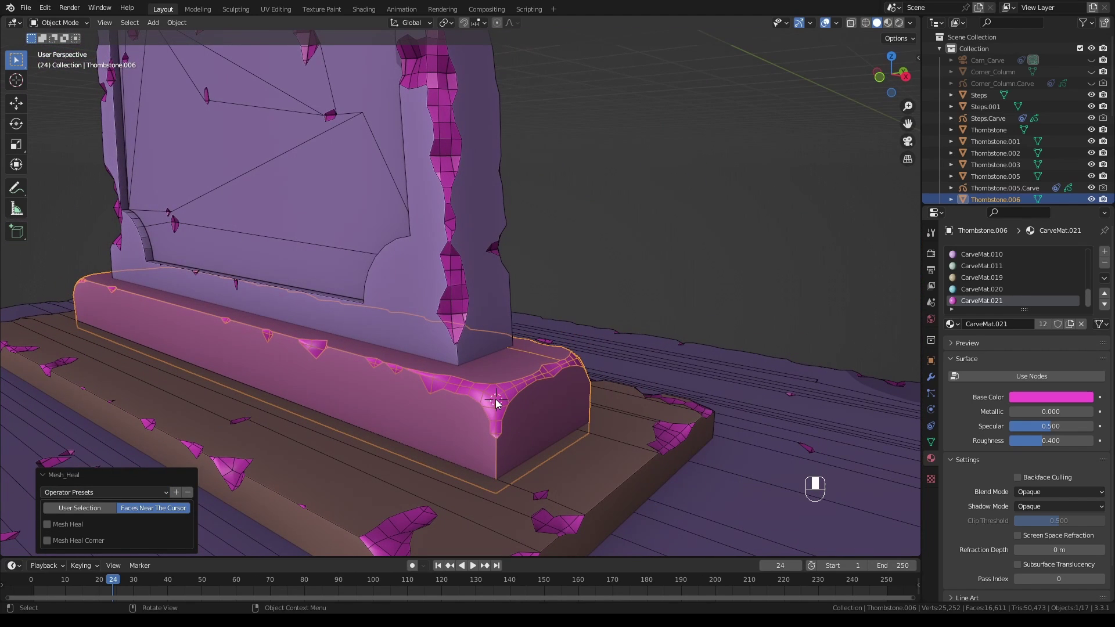
{"action": "left_click", "coordinate": [47, 540]}
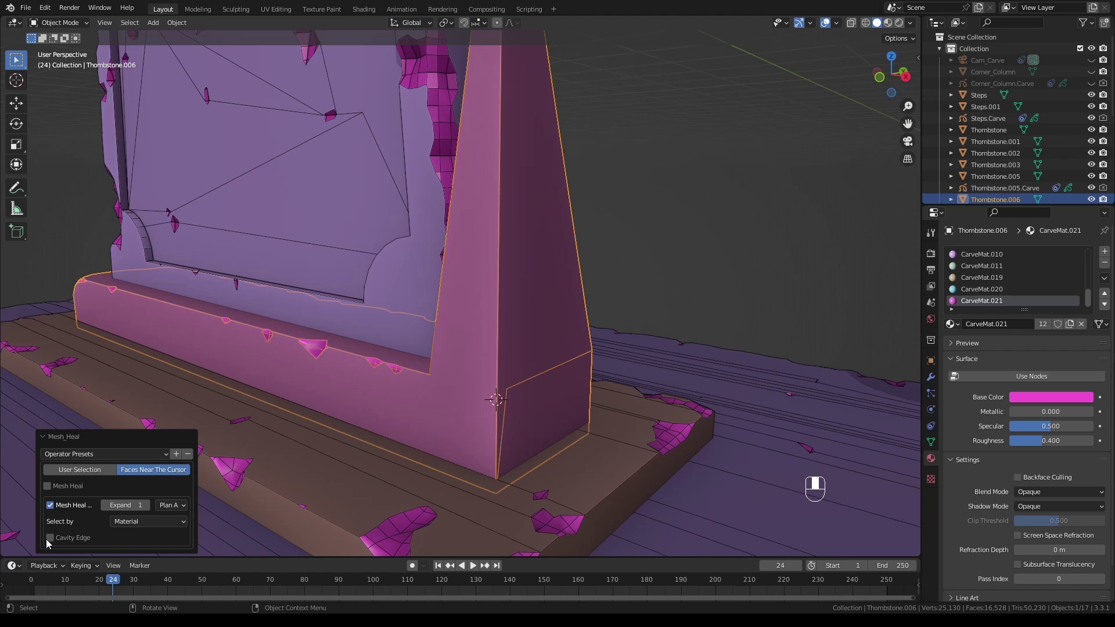
{"action": "left_click", "coordinate": [179, 507]}
{"action": "left_click", "coordinate": [182, 534]}
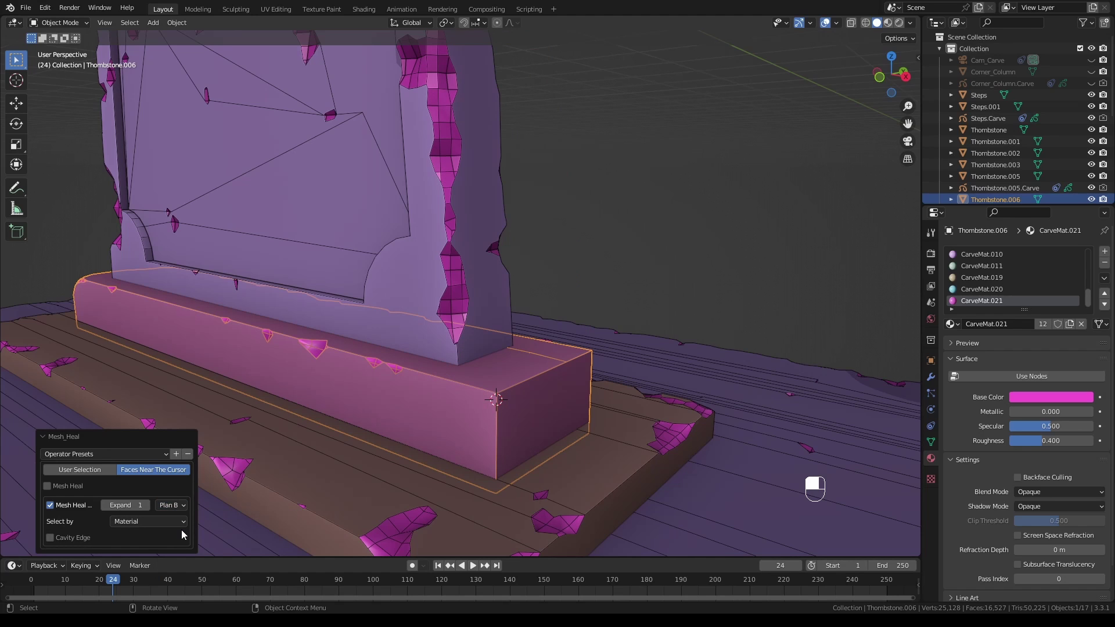
{"action": "mouse_move", "coordinate": [544, 404]}
{"action": "middle_mouse_down"}
{"action": "mouse_move", "coordinate": [466, 411]}
{"action": "mouse_move", "coordinate": [534, 410]}
{"action": "middle_mouse_up"}
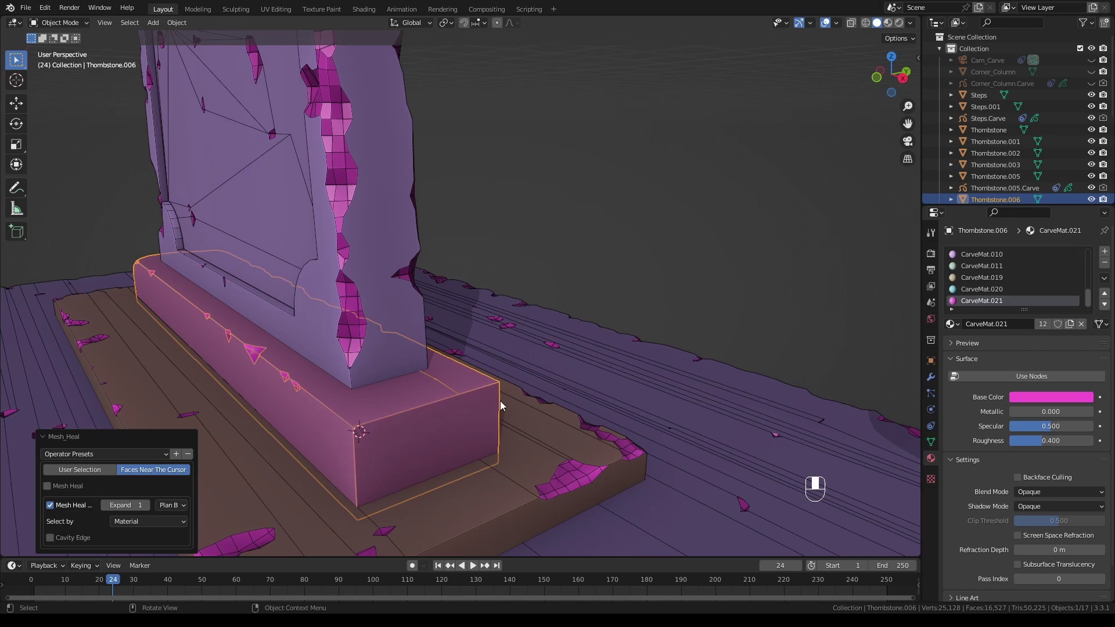
Select the RIP tombstone slab and heal the long damaged strip on its right front edge with Connected Mesh Heal.
{"action": "key", "text": "F8"}
{"action": "scroll", "coordinate": [517, 400], "scroll_direction": "down", "scroll_amount": 4}
{"action": "middle_click_drag", "start_coordinate": [492, 402], "coordinate": [505, 392]}
{"action": "left_click", "coordinate": [456, 243]}
{"action": "scroll", "coordinate": [455, 241], "scroll_direction": "up", "scroll_amount": 2}
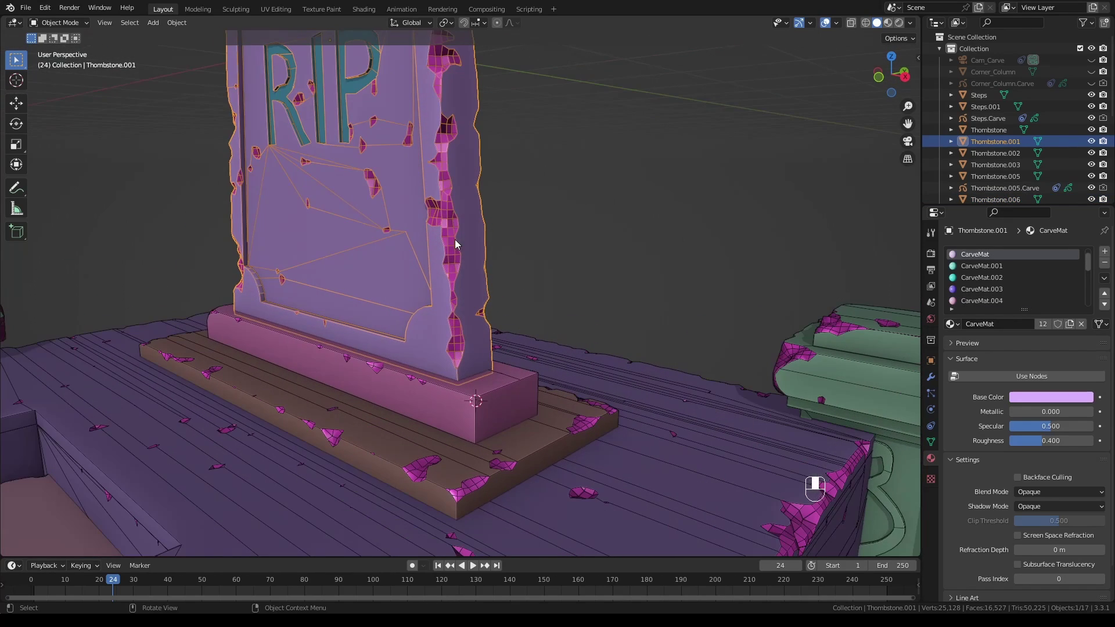
{"action": "right_click", "coordinate": [453, 253], "text": "shift"}
{"action": "key", "text": "F8"}
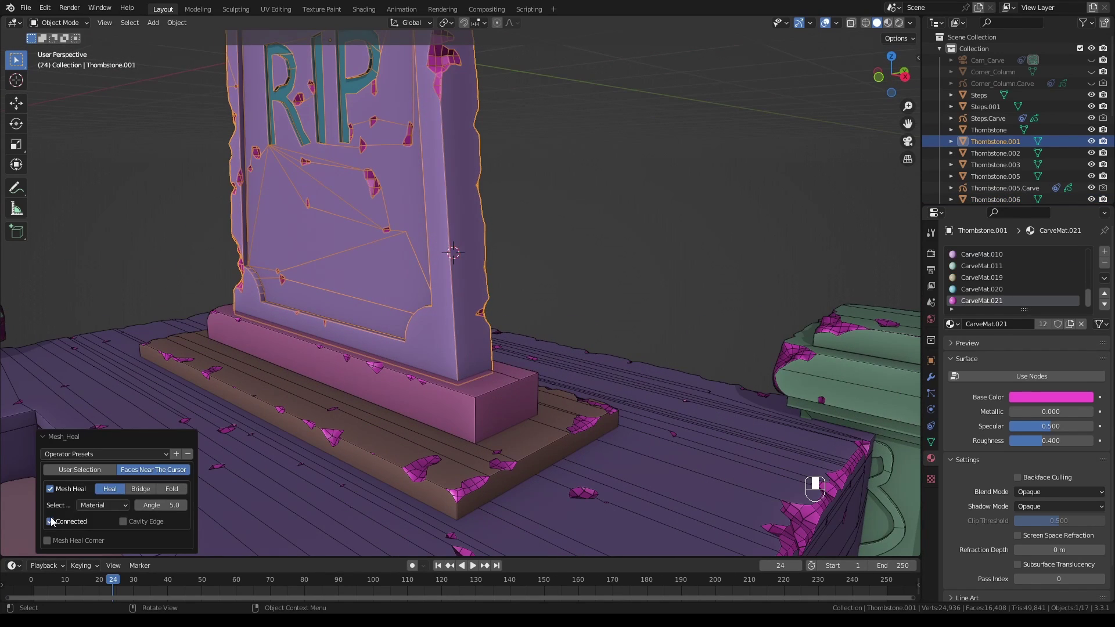
Place the 3D cursor on the remaining chip higher up the tombstone's right front edge and heal its connected faces.
{"action": "middle_click_drag", "start_coordinate": [454, 256], "coordinate": [468, 444], "text": "shift"}
{"action": "right_click", "coordinate": [450, 309], "text": "shift"}
{"action": "key", "text": "F8"}
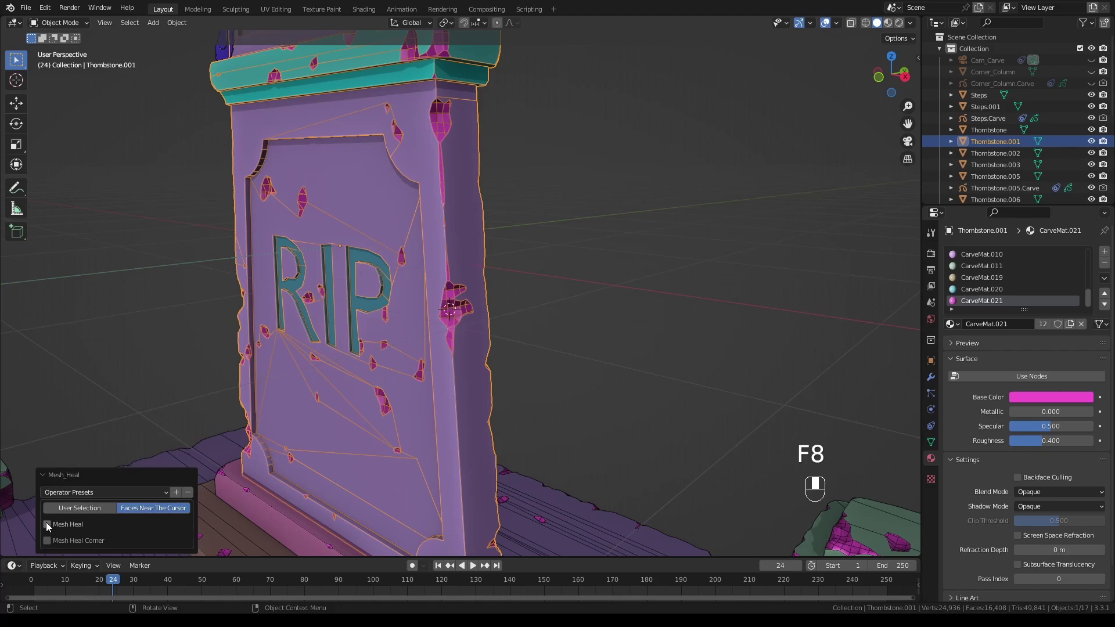
Heal the large chip low on the tombstone's left front edge with Connected Mesh Heal at the 3D cursor.
{"action": "middle_click_drag", "start_coordinate": [344, 415], "coordinate": [421, 411]}
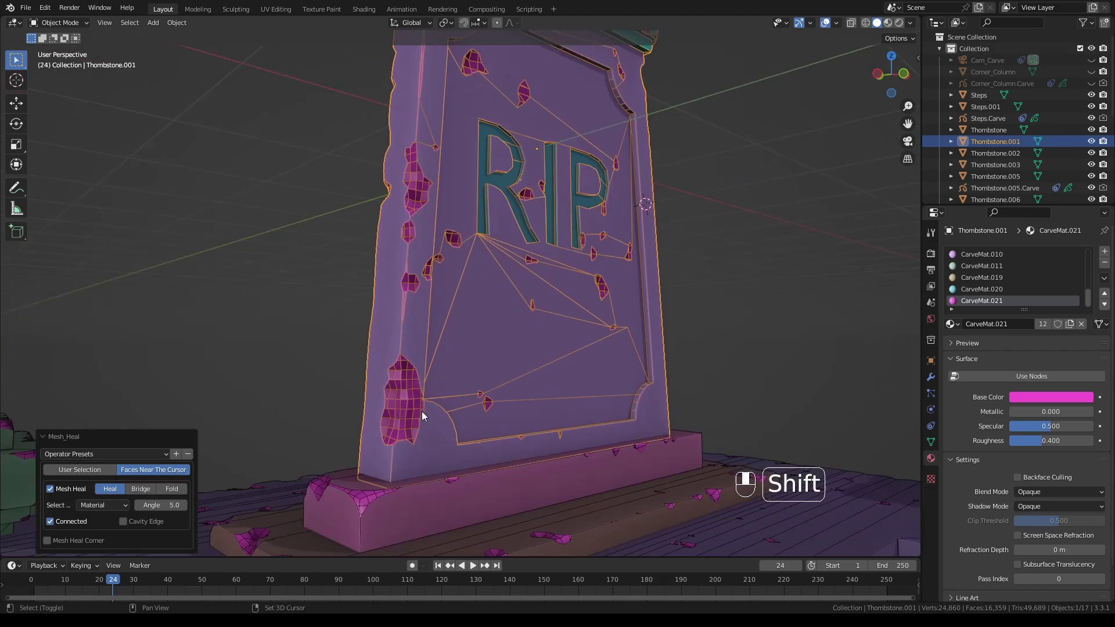
{"action": "right_click", "coordinate": [402, 415], "text": "shift"}
{"action": "key", "text": "F8"}
{"action": "left_click", "coordinate": [51, 526]}
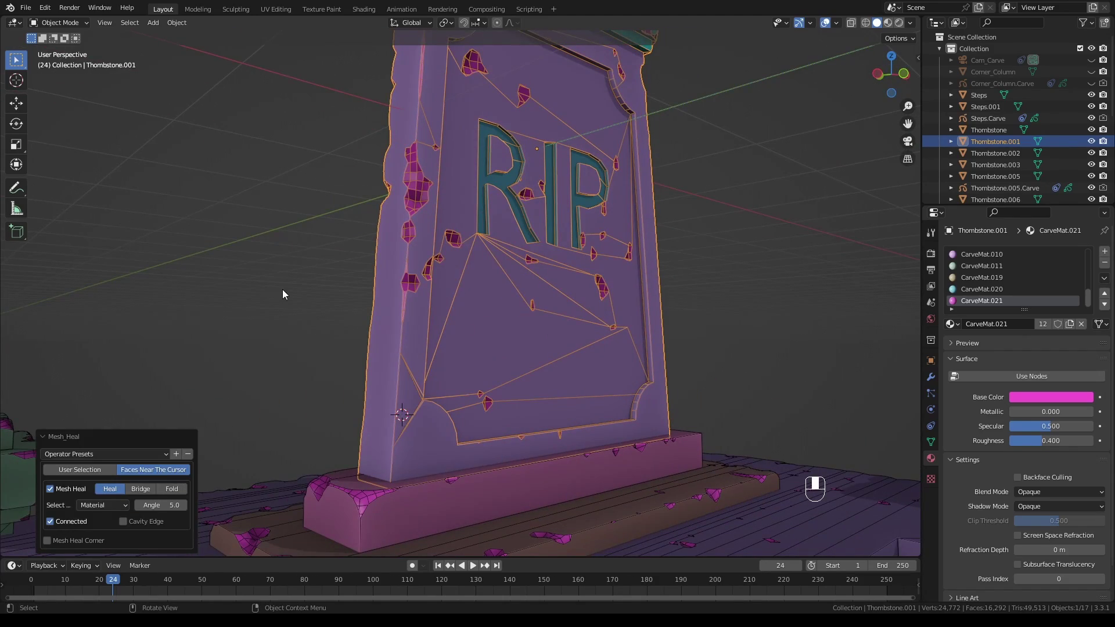
Place the 3D cursor on the letter R and remove the teal RIP engraving with material-based Mesh Heal on Faces Near The Cursor.
{"action": "key", "text": "F8"}
{"action": "mouse_move", "coordinate": [282, 289]}
{"action": "middle_mouse_down"}
{"action": "mouse_move", "coordinate": [417, 333]}
{"action": "mouse_move", "coordinate": [334, 311]}
{"action": "middle_mouse_up"}
{"action": "scroll", "coordinate": [333, 311], "scroll_direction": "down", "scroll_amount": 3}
{"action": "middle_click_drag", "start_coordinate": [475, 335], "coordinate": [485, 360]}
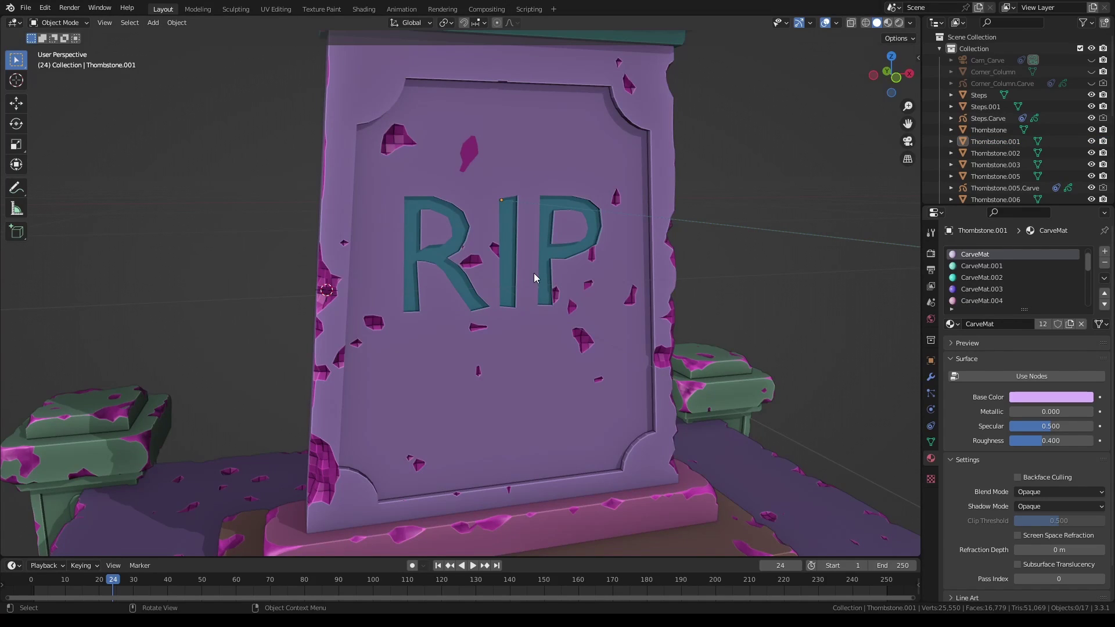
{"action": "right_click", "coordinate": [434, 253], "text": "shift"}
{"action": "key", "text": "F8"}
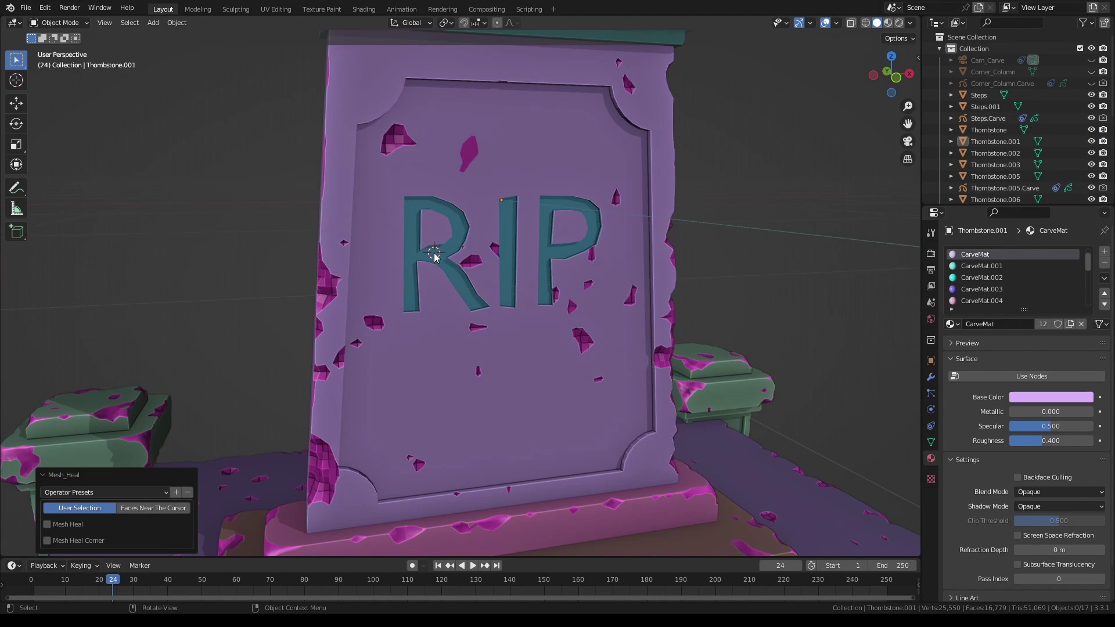
{"action": "left_click", "coordinate": [153, 509]}
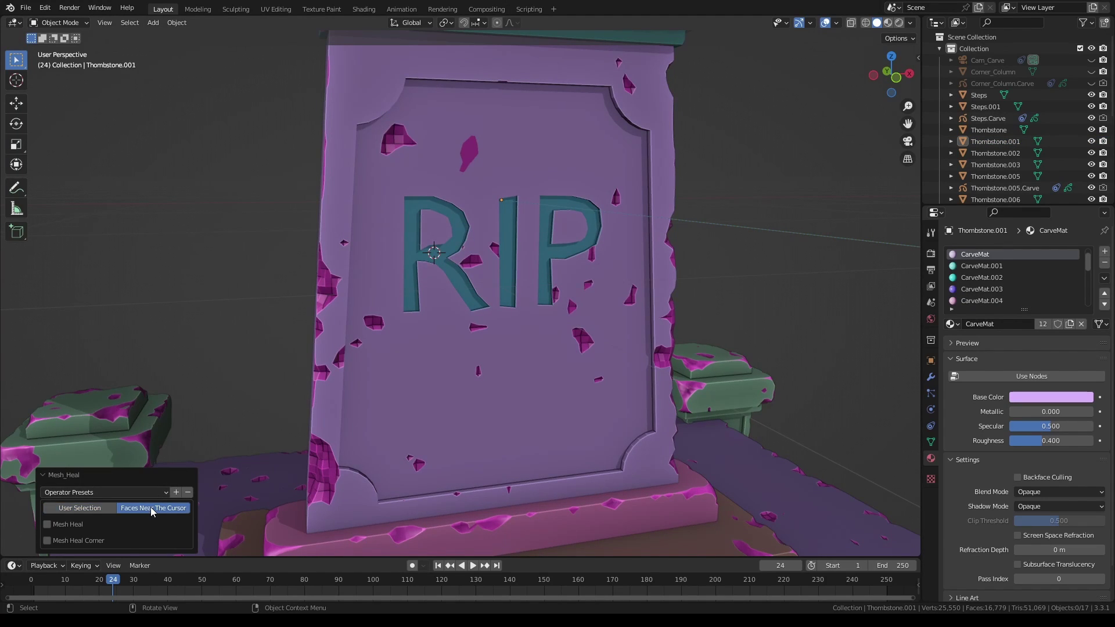
{"action": "left_click", "coordinate": [48, 524]}
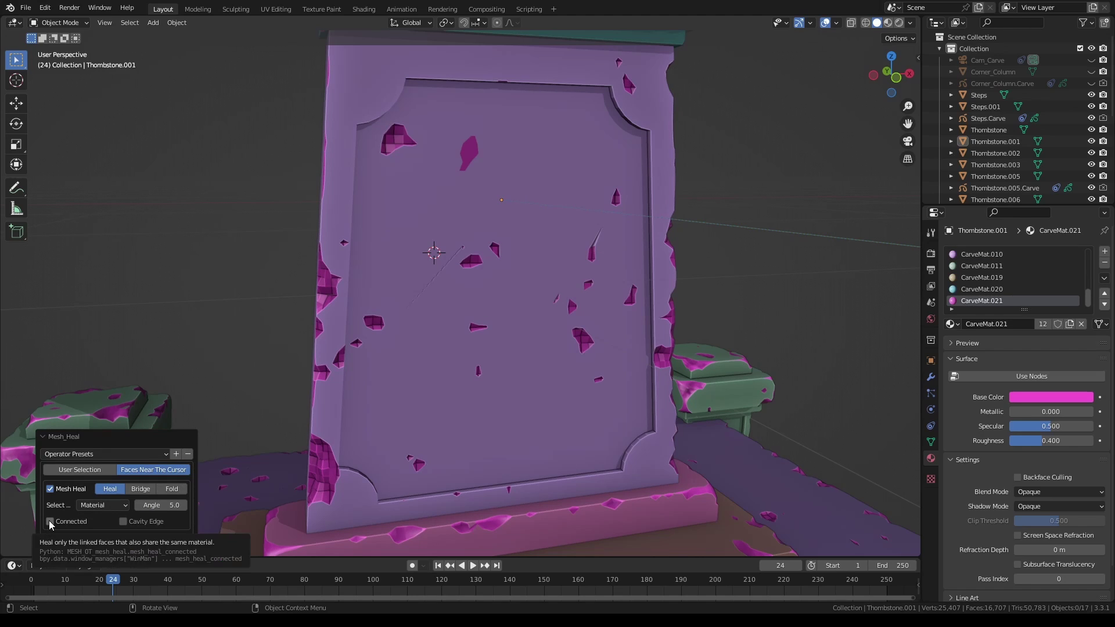
Toggle Connected and Mesh Heal off and on to compare the tombstone face with and without the RIP engraving.
{"action": "left_click", "coordinate": [50, 523]}
{"action": "left_click", "coordinate": [49, 525]}
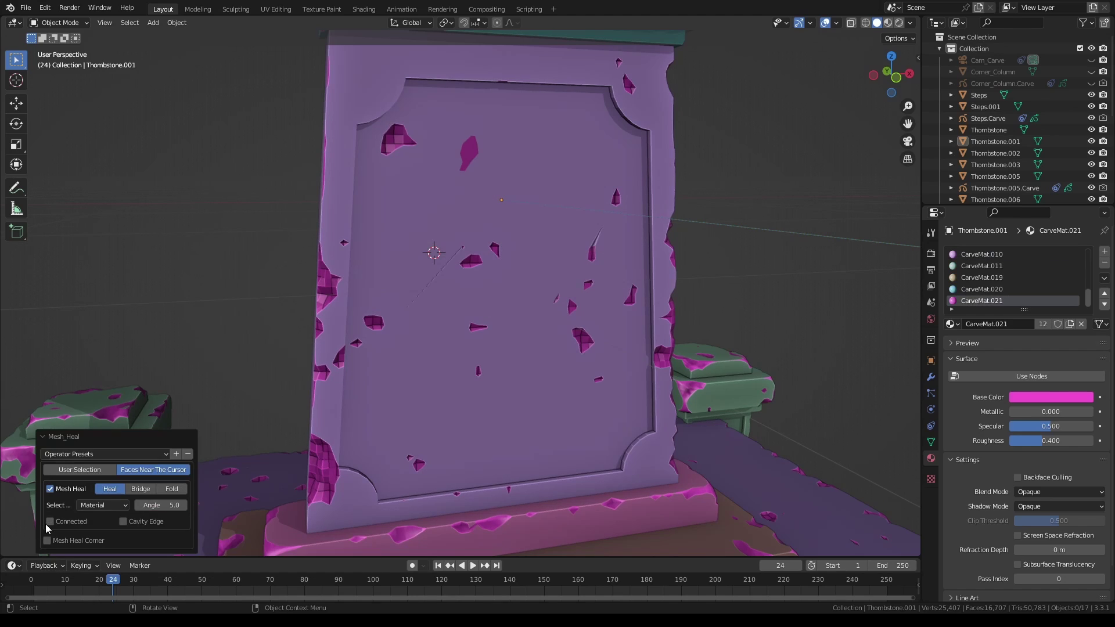
{"action": "left_click", "coordinate": [50, 521]}
{"action": "left_click", "coordinate": [50, 489]}
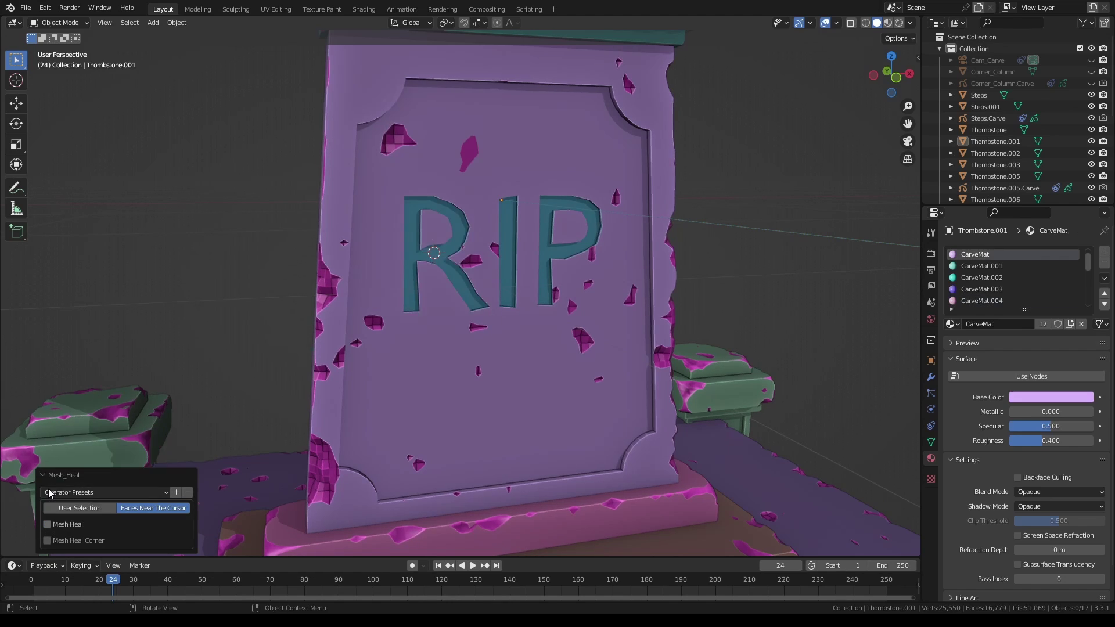
{"action": "left_click", "coordinate": [47, 523]}
{"action": "left_click", "coordinate": [48, 524]}
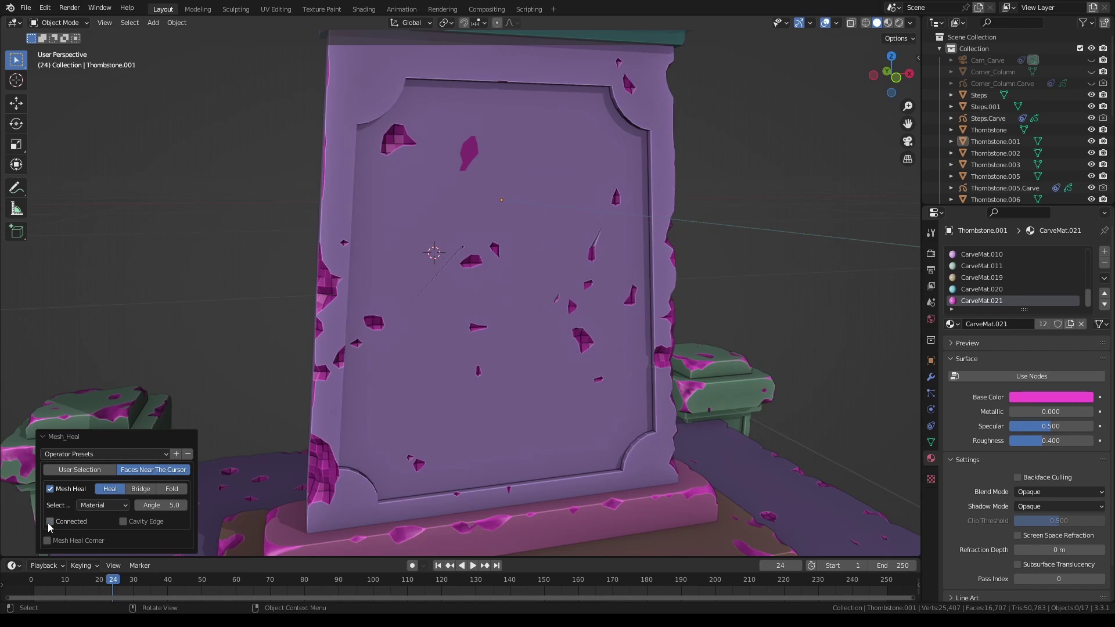
Place the 3D cursor on the magenta chip at the panel's upper-left and heal all chips of that material with Connected off.
{"action": "left_click", "coordinate": [50, 489]}
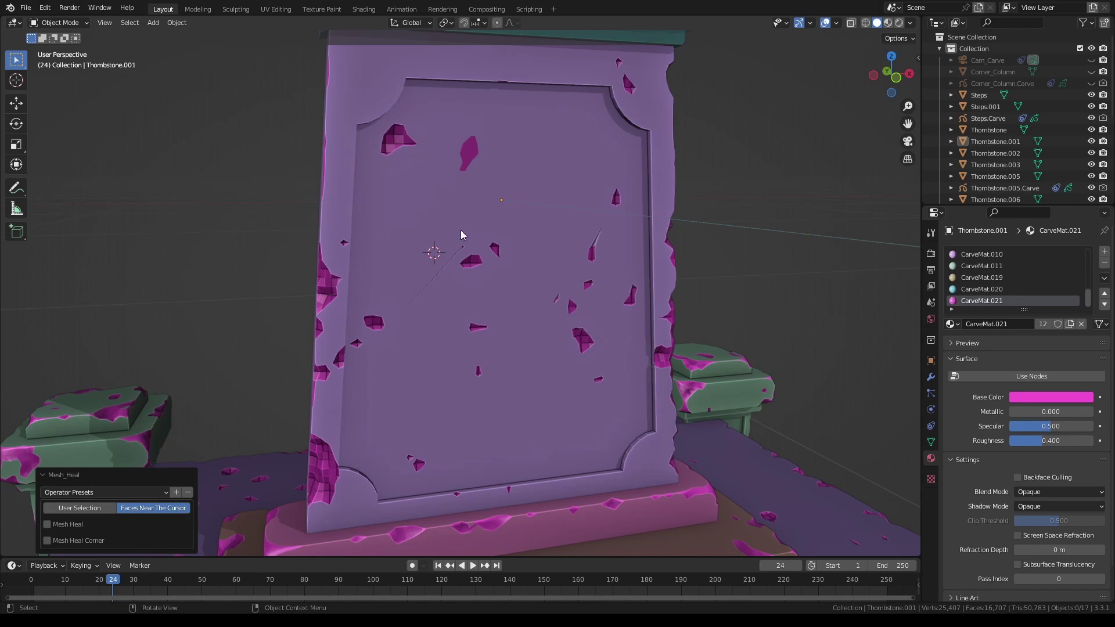
{"action": "right_click", "coordinate": [395, 143], "text": "shift"}
{"action": "left_click", "coordinate": [49, 524]}
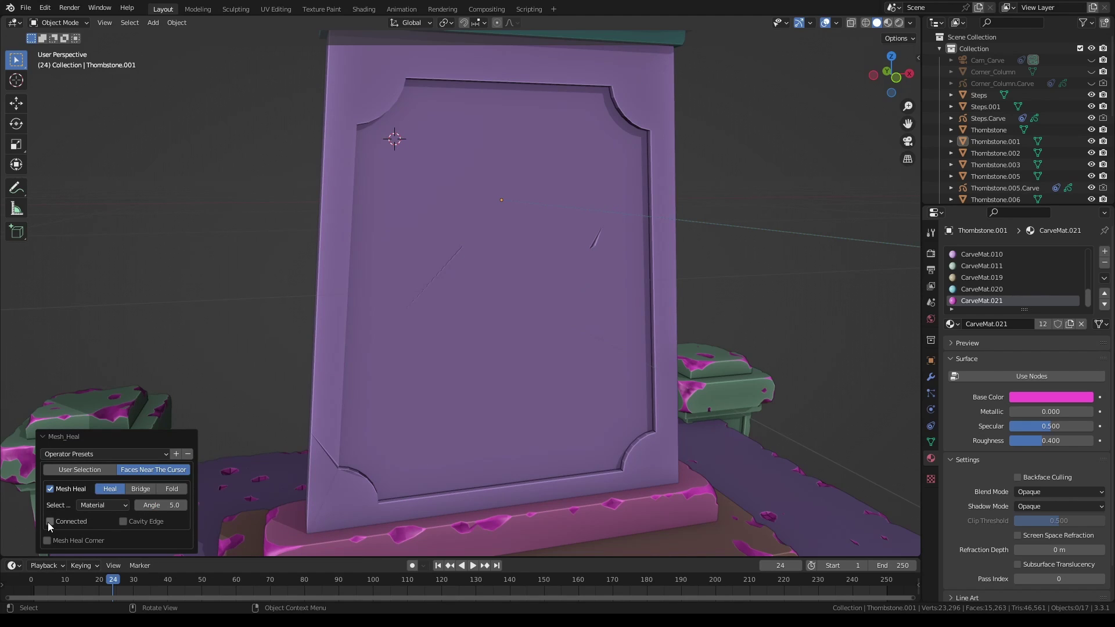
Toggle Mesh Heal off and on and enable Connected so only the chip at the panel's upper-left is healed.
{"action": "left_click", "coordinate": [50, 489]}
{"action": "left_click", "coordinate": [48, 524]}
{"action": "left_click", "coordinate": [50, 521]}
{"action": "left_click", "coordinate": [50, 489]}
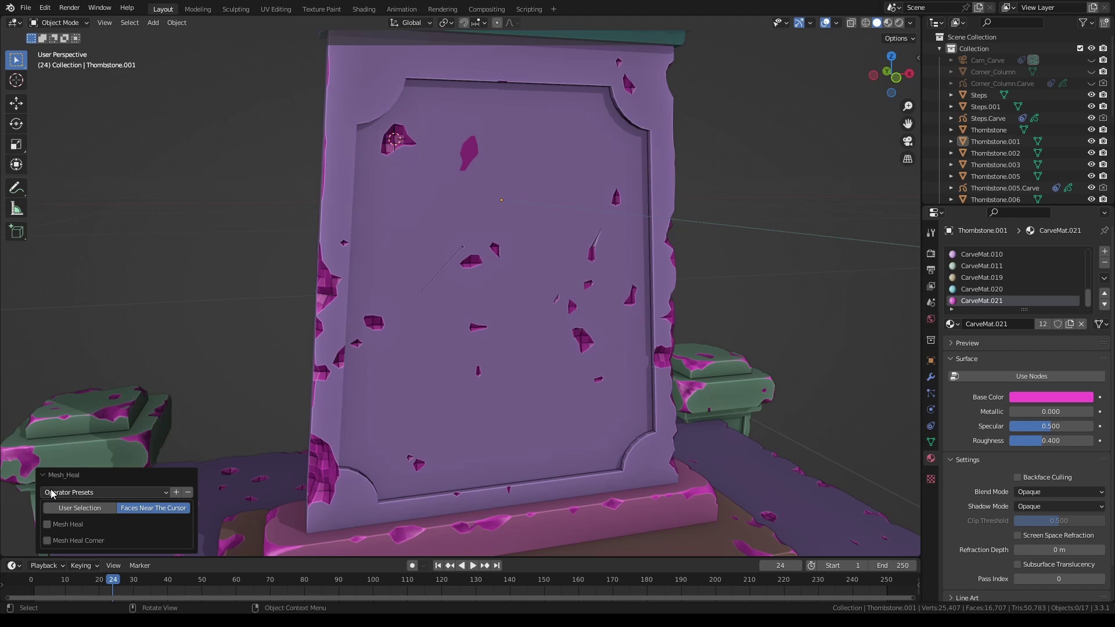
{"action": "left_click", "coordinate": [47, 523]}
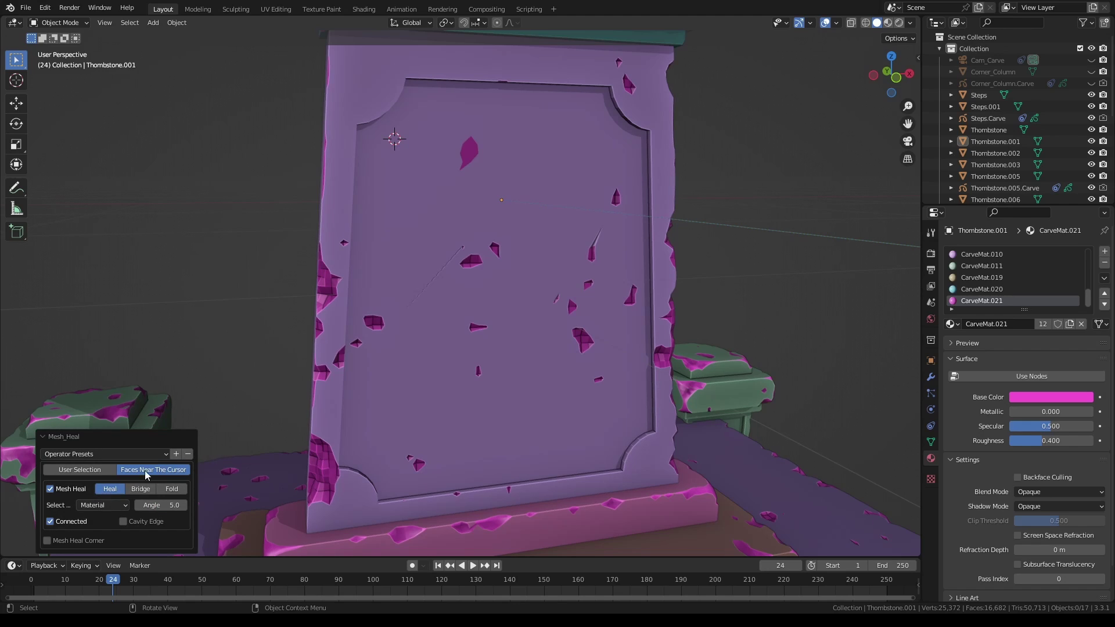
Heal the magenta chip at the panel's middle left and the larger one at its lower right individually, using Connected at the 3D cursor.
{"action": "right_click", "coordinate": [374, 322], "text": "shift"}
{"action": "left_click", "coordinate": [50, 489]}
{"action": "left_click", "coordinate": [48, 524]}
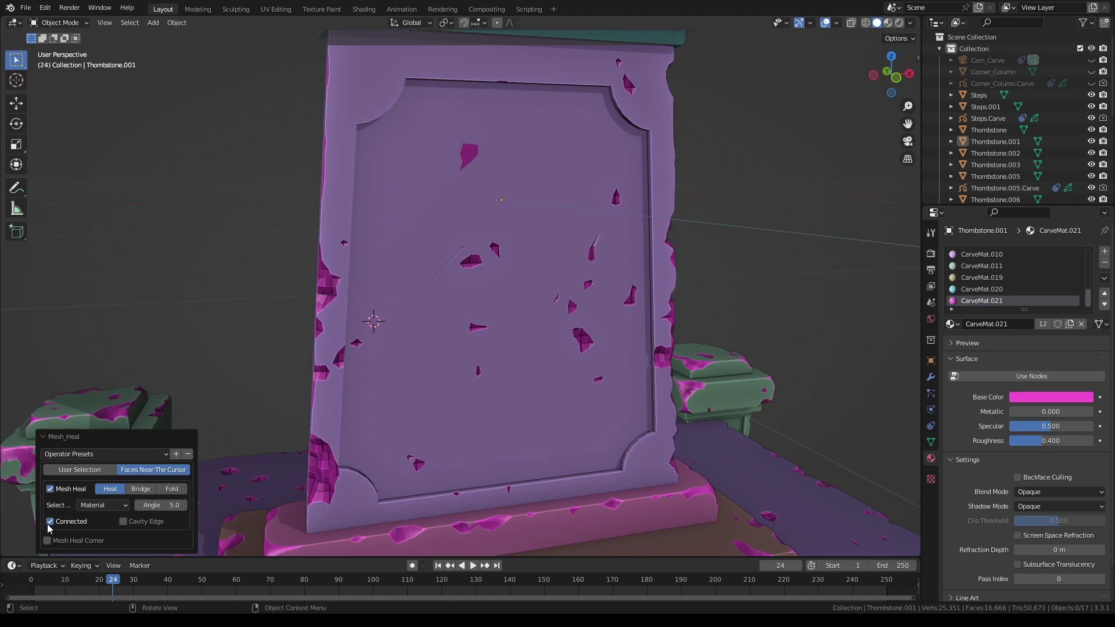
{"action": "right_click", "coordinate": [582, 337], "text": "shift"}
{"action": "left_click", "coordinate": [49, 522]}
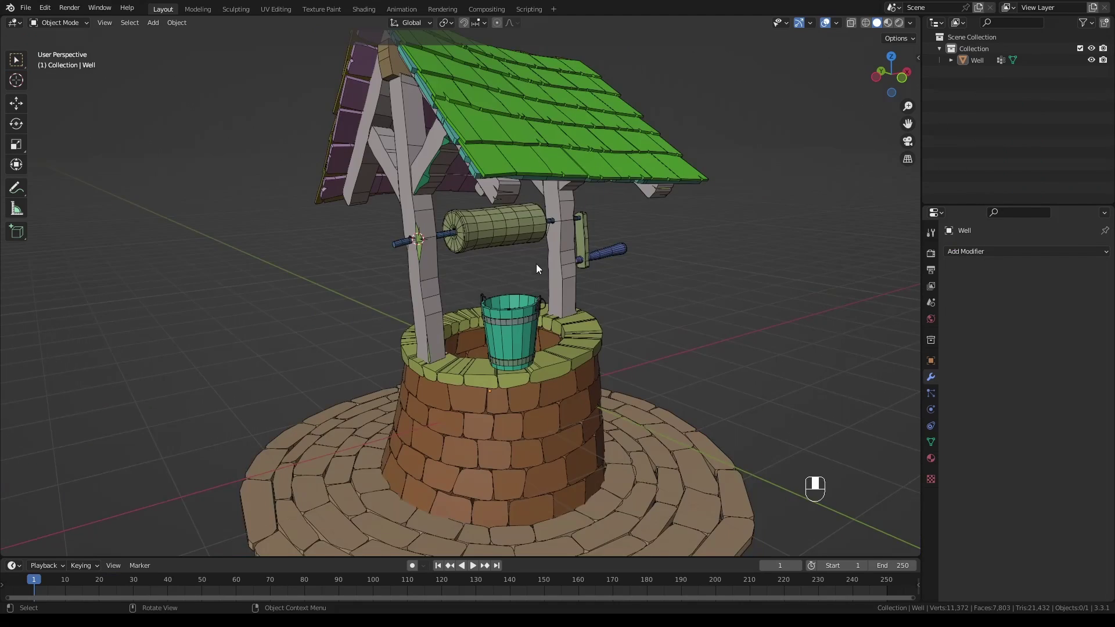
Run Mesh Heal on the well at the 3D cursor on the pointed notch in the green roof shingle's lower edge.
{"action": "middle_click_drag", "start_coordinate": [535, 263], "coordinate": [534, 314], "text": "shift"}
{"action": "scroll", "coordinate": [514, 319], "scroll_direction": "up", "scroll_amount": 4}
{"action": "scroll", "coordinate": [484, 315], "scroll_direction": "up", "scroll_amount": 3}
{"action": "scroll", "coordinate": [450, 294], "scroll_direction": "up", "scroll_amount": 2}
{"action": "middle_click_drag", "start_coordinate": [469, 240], "coordinate": [433, 279], "text": "shift"}
{"action": "scroll", "coordinate": [445, 319], "scroll_direction": "up", "scroll_amount": 2}
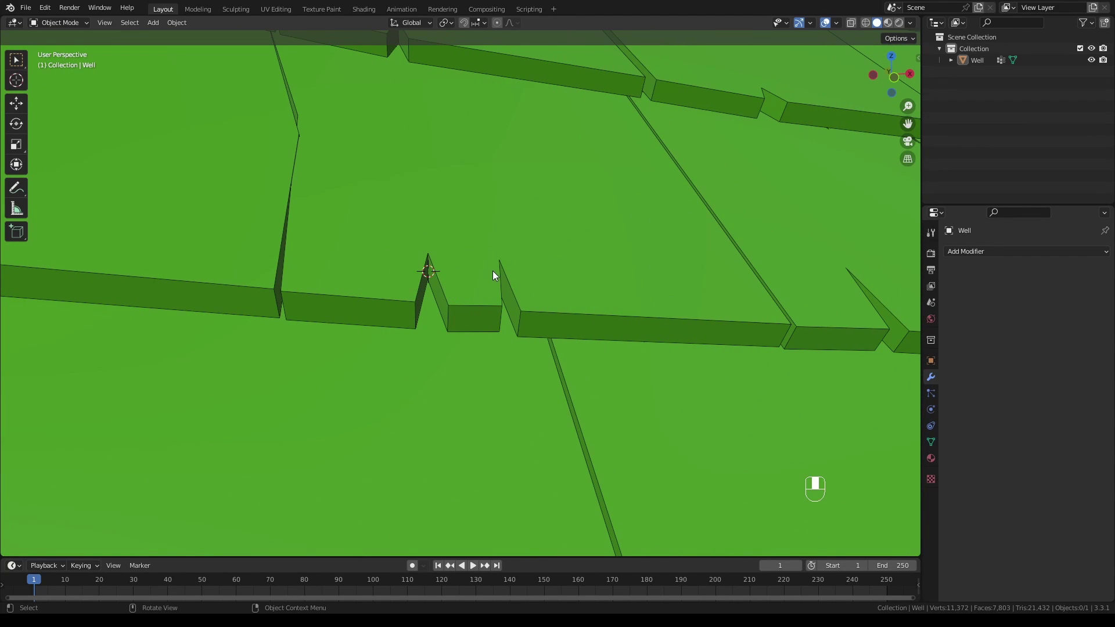
{"action": "key", "text": "F8"}
{"action": "left_click", "coordinate": [42, 543]}
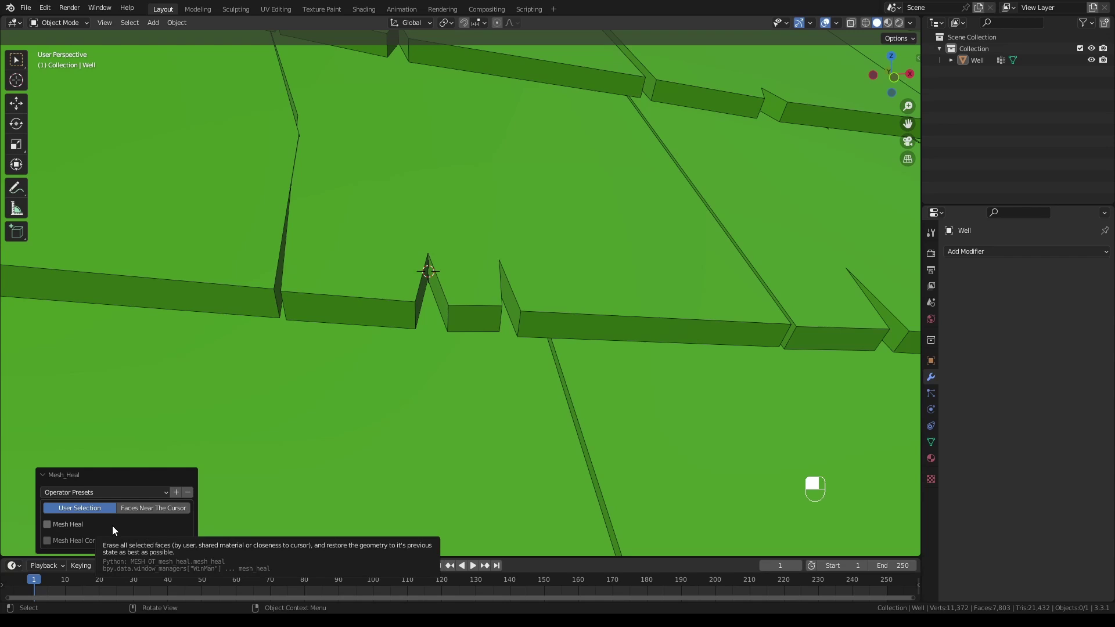
{"action": "left_click", "coordinate": [45, 524]}
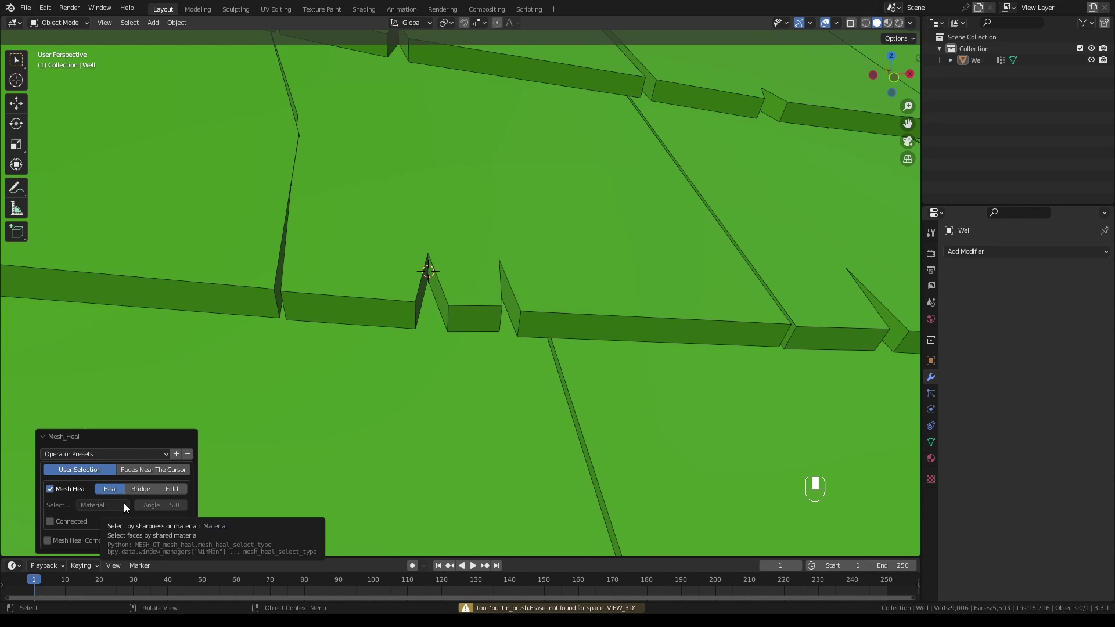
Set Mesh Heal to Faces Near The Cursor, selection by Sharpness and Cavity Edge on to close the shingle notch.
{"action": "left_click", "coordinate": [128, 469]}
{"action": "left_click", "coordinate": [108, 505]}
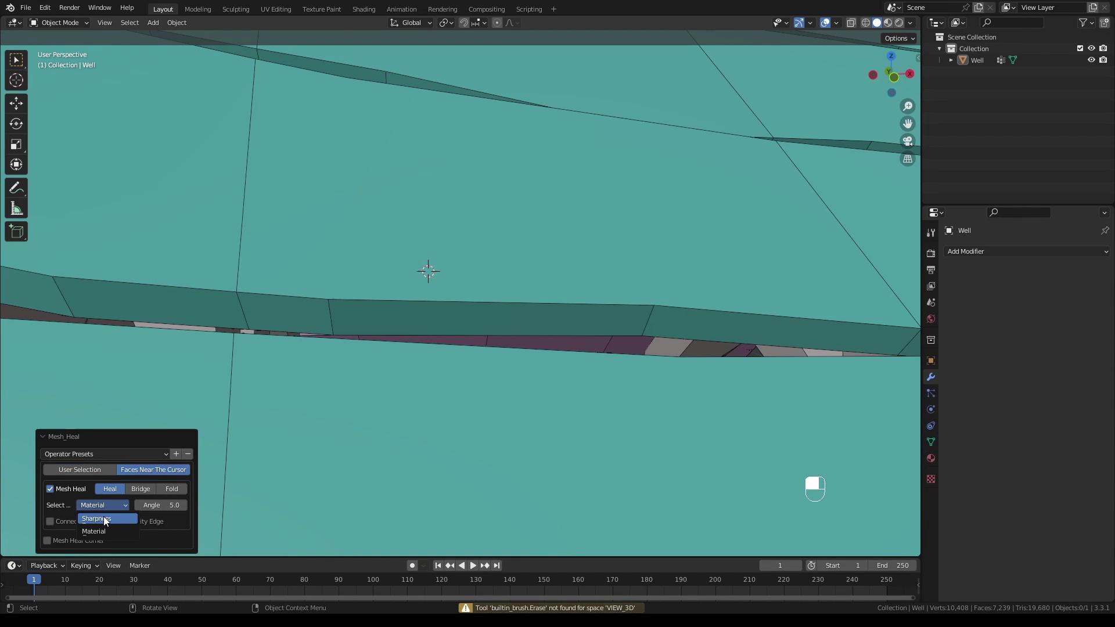
{"action": "left_click", "coordinate": [103, 518]}
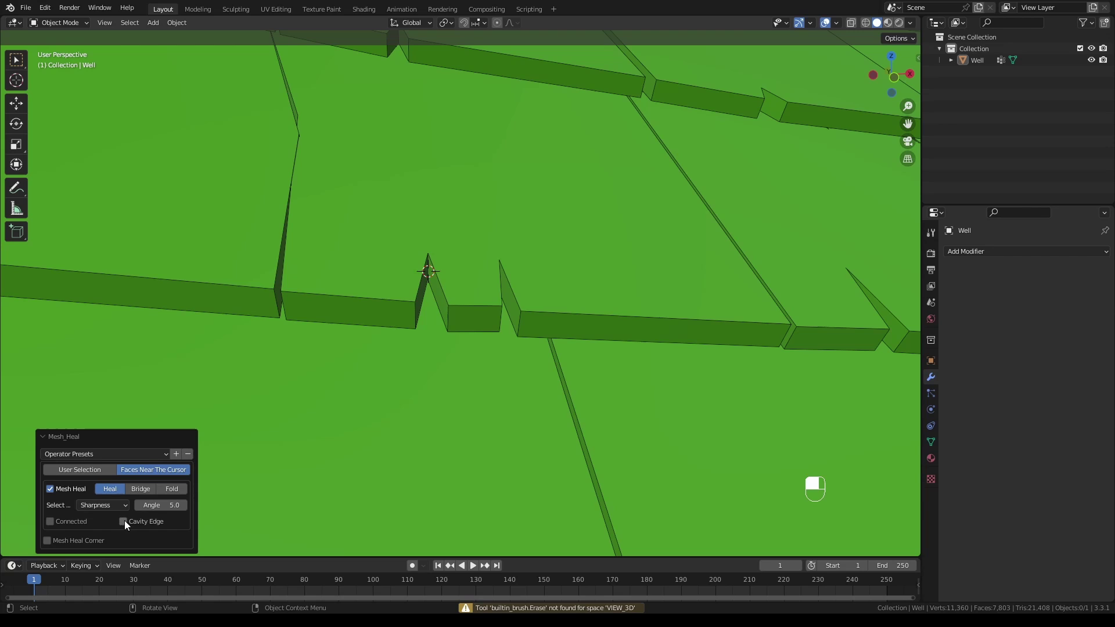
{"action": "left_click", "coordinate": [123, 521]}
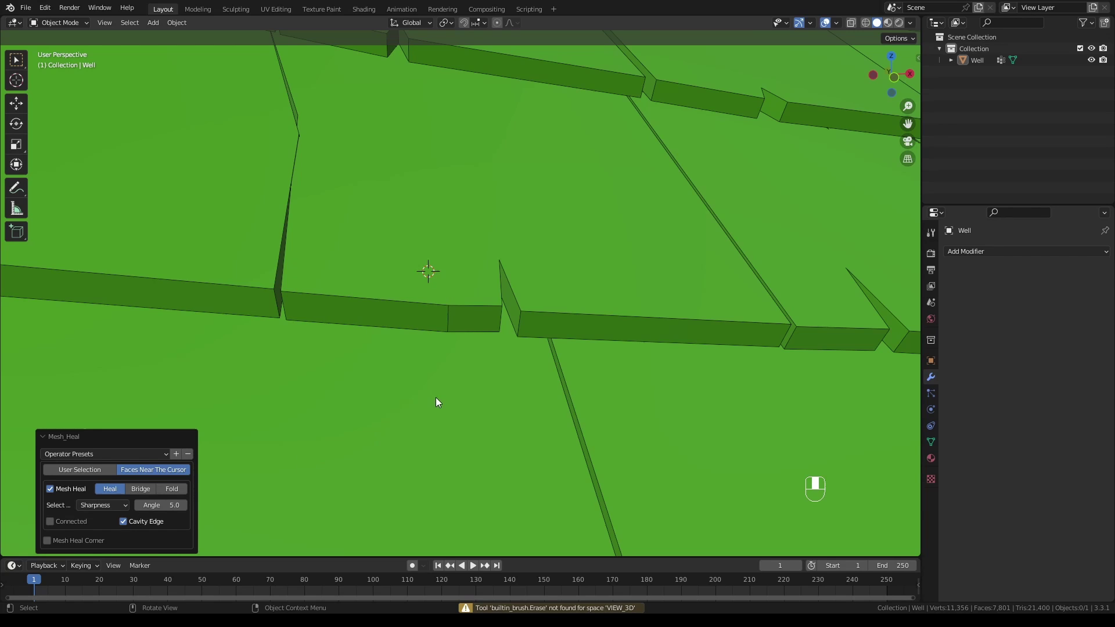
Place the 3D cursor in the second notch of the same green shingle and heal it with the same Mesh Heal settings.
{"action": "middle_click_drag", "start_coordinate": [435, 397], "coordinate": [426, 396]}
{"action": "right_click", "coordinate": [389, 236], "text": "shift"}
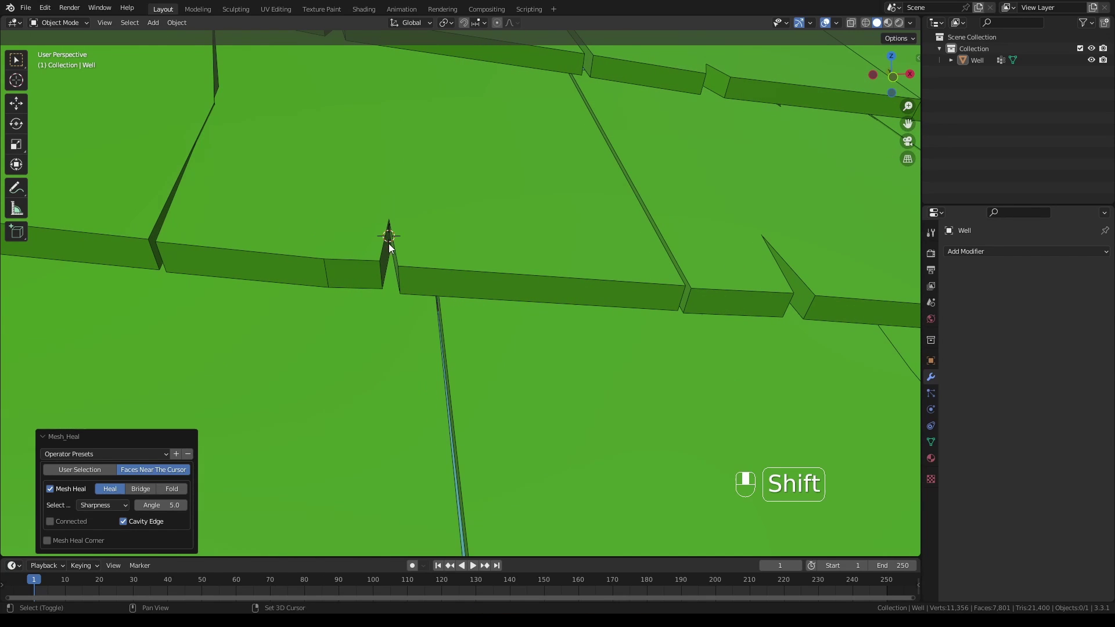
{"action": "key", "text": "F8"}
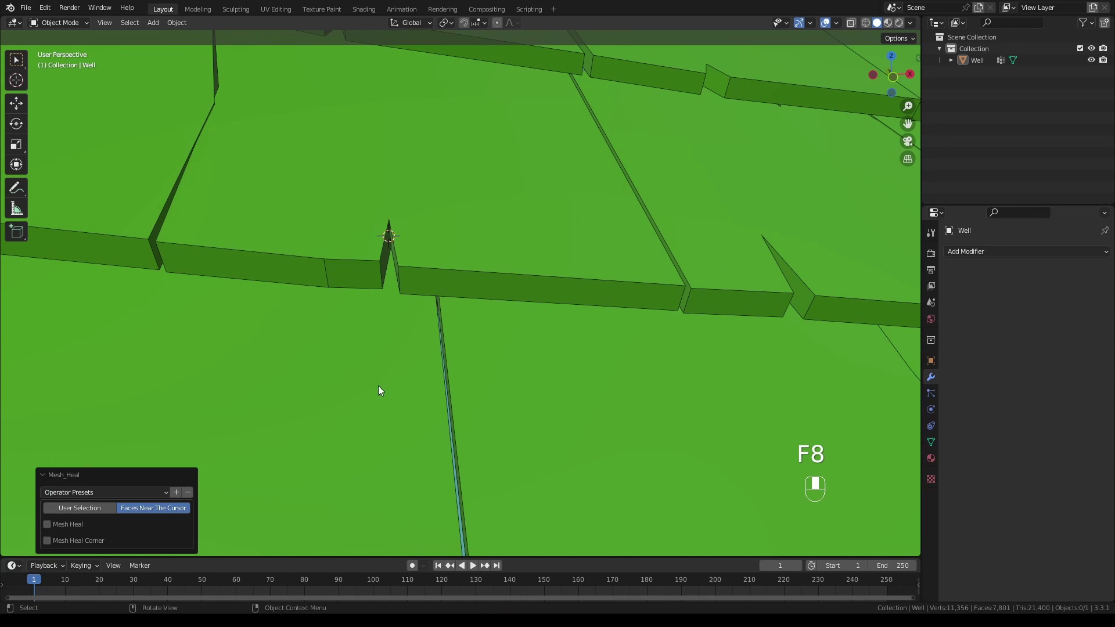
{"action": "left_click", "coordinate": [47, 524]}
Heal the leftover uneven segment on the green shingle's front edge at the 3D cursor and lower the Mesh Heal Angle to 1.4.
{"action": "right_click", "coordinate": [381, 278], "text": "shift"}
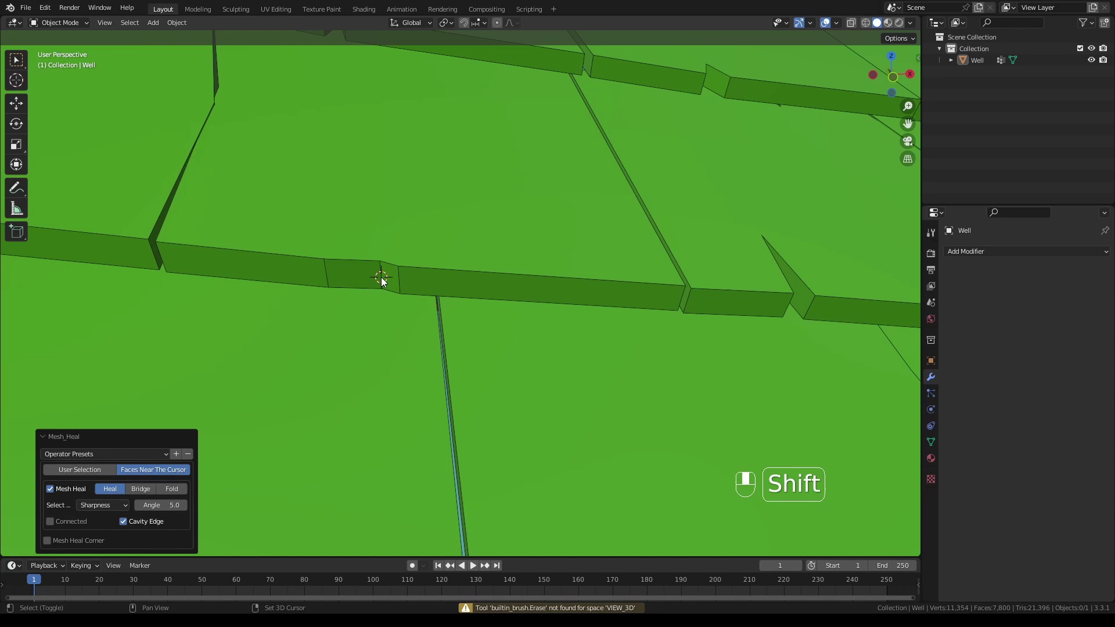
{"action": "key", "text": "F8"}
{"action": "left_click", "coordinate": [47, 524]}
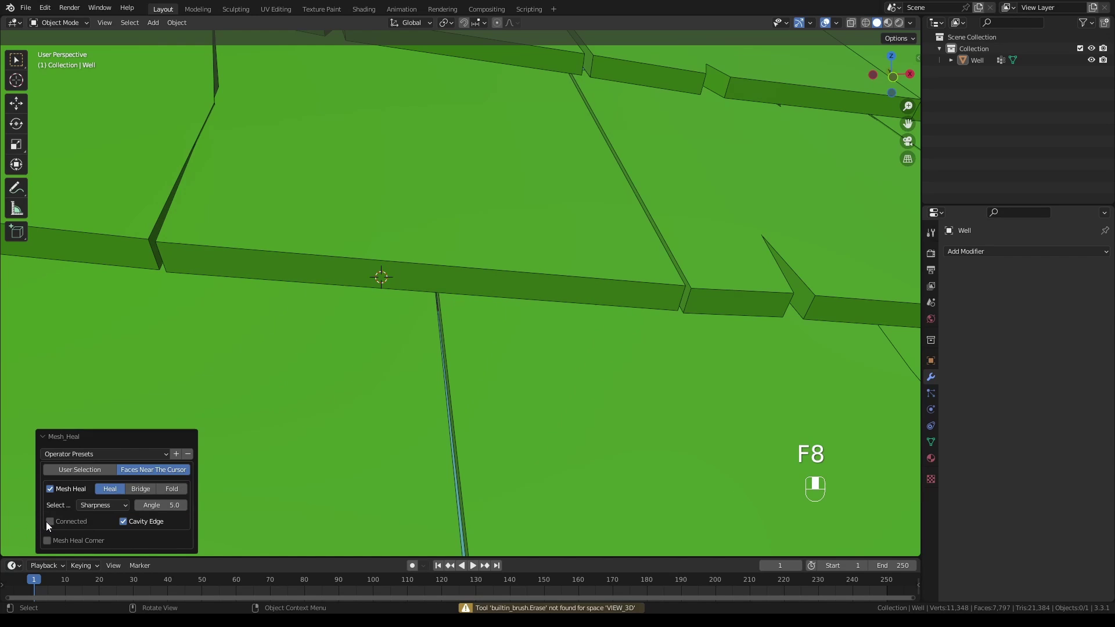
{"action": "left_click_drag", "start_coordinate": [168, 505], "coordinate": [95, 507]}
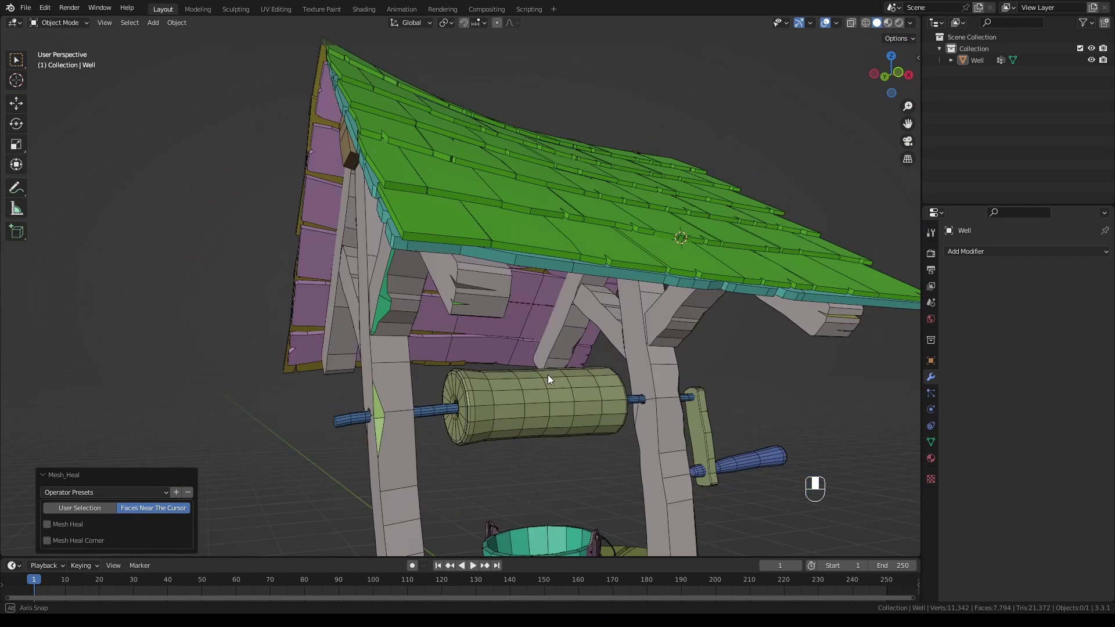
Heal the dark notch and the small green chip on the gray roof beam's end, placing the 3D cursor on each.
{"action": "scroll", "coordinate": [548, 375], "scroll_direction": "up", "scroll_amount": 6}
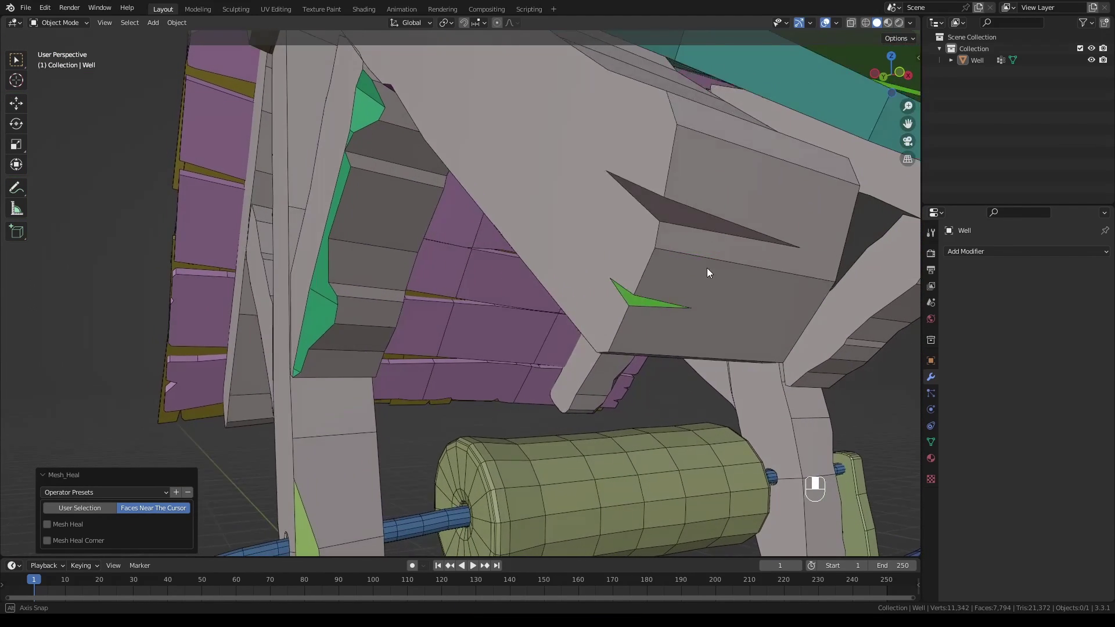
{"action": "right_click", "coordinate": [656, 232], "text": "shift"}
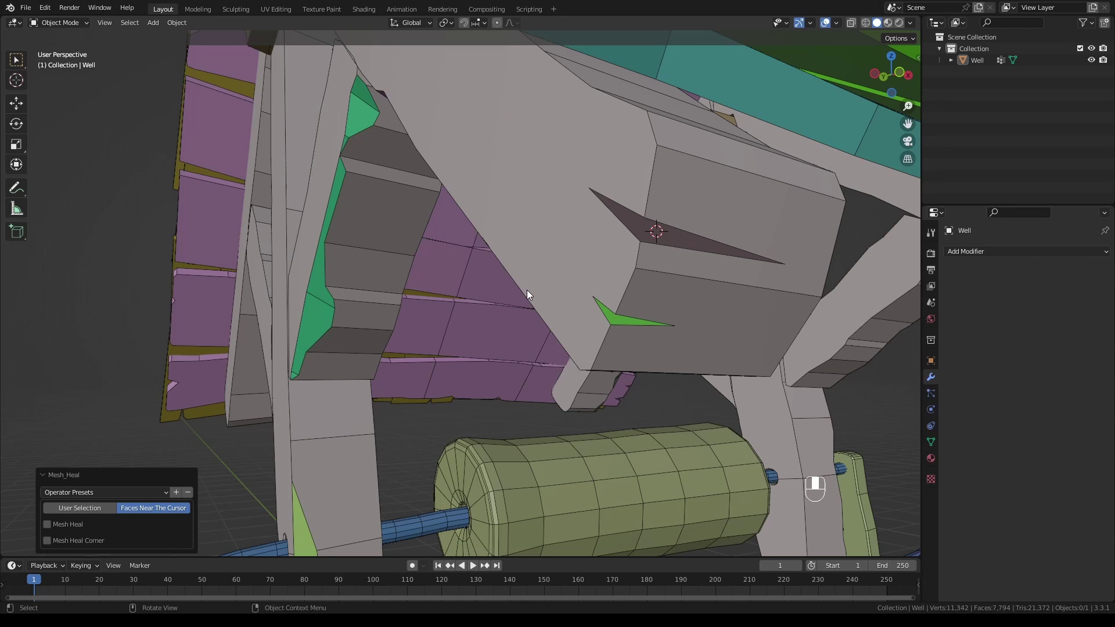
{"action": "key", "text": "F8"}
{"action": "left_click", "coordinate": [49, 524]}
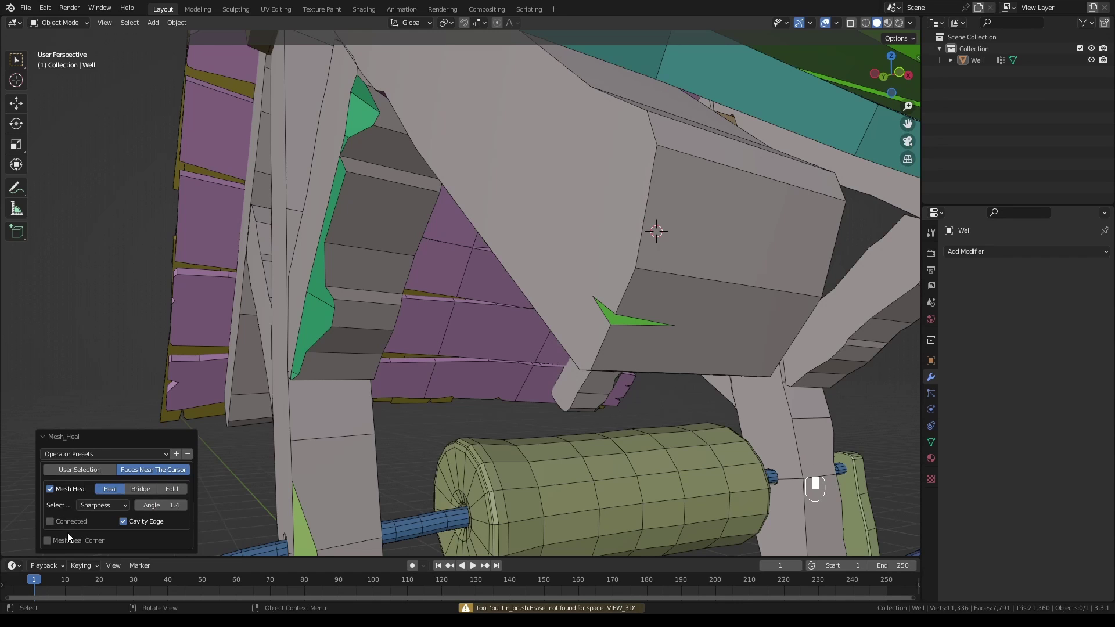
{"action": "right_click", "coordinate": [615, 244], "text": "shift"}
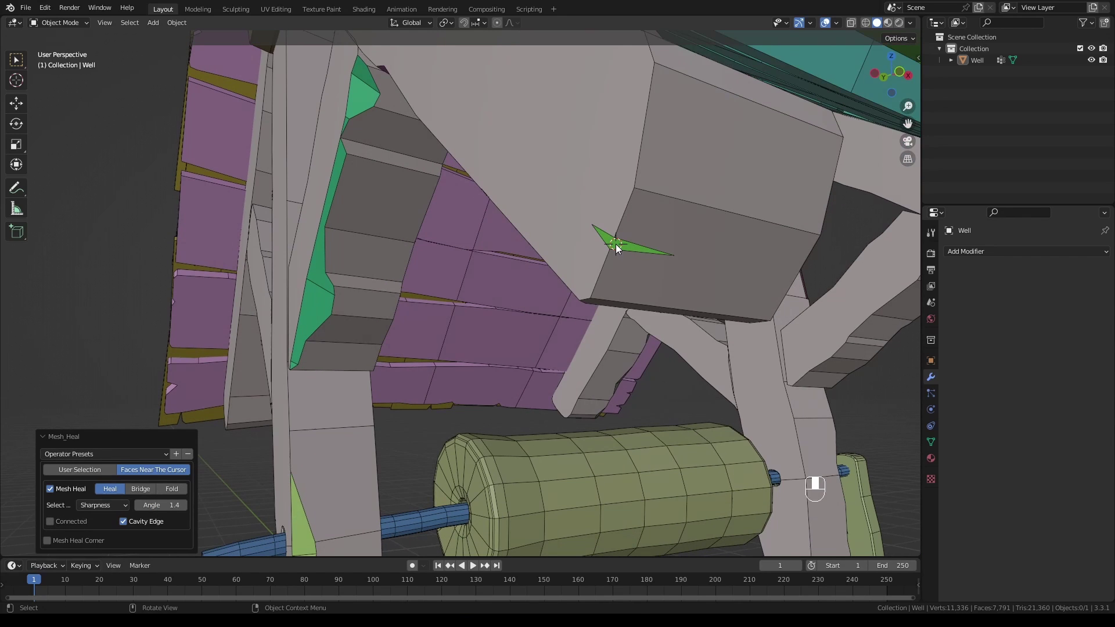
{"action": "key", "text": "F8"}
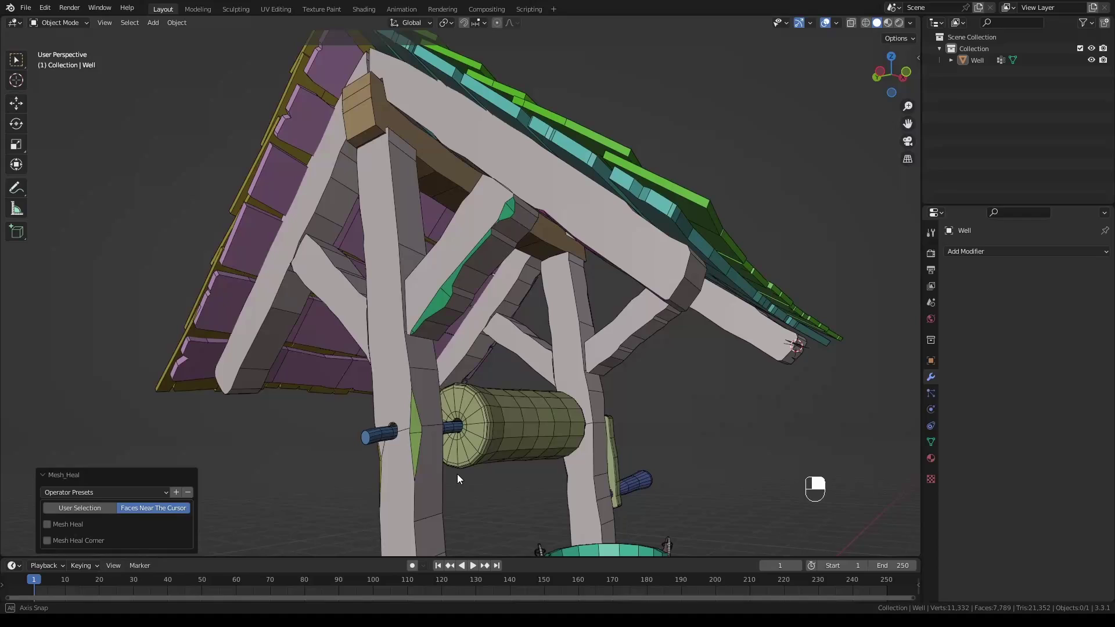
Place the 3D cursor on the green chipped edge of the diagonal brace and apply Mesh Heal Corner with Faces Near The Cursor.
{"action": "right_click", "coordinate": [442, 296], "text": "shift"}
{"action": "left_click", "coordinate": [131, 493]}
{"action": "left_click", "coordinate": [130, 507]}
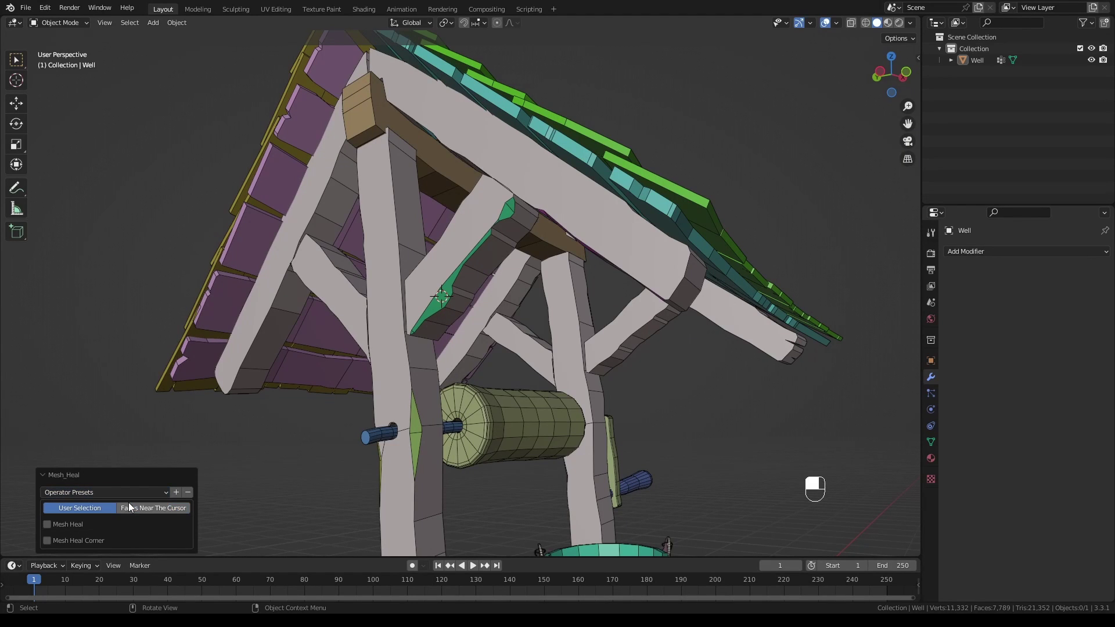
{"action": "left_click", "coordinate": [151, 510]}
{"action": "left_click", "coordinate": [47, 541]}
Heal the teal strip along the diagonal brace with Connected Mesh Heal by Material, toggling Mesh Heal off and on to compare.
{"action": "mouse_move", "coordinate": [244, 482]}
{"action": "middle_mouse_down"}
{"action": "mouse_move", "coordinate": [431, 402]}
{"action": "mouse_move", "coordinate": [513, 395]}
{"action": "middle_mouse_up"}
{"action": "right_click", "coordinate": [627, 316], "text": "shift"}
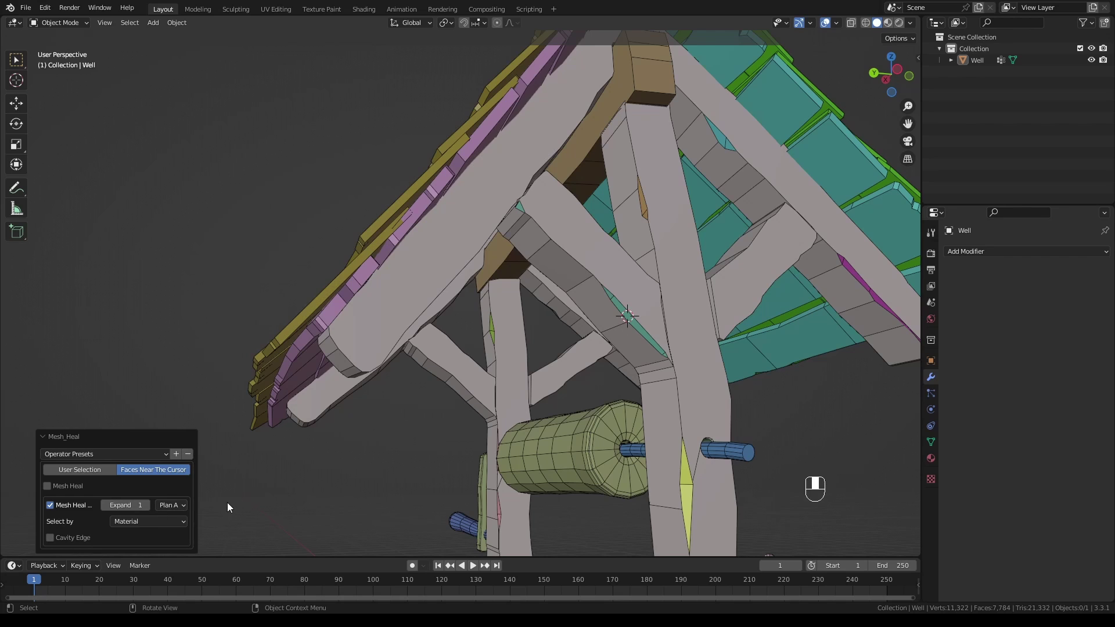
{"action": "key", "text": "F8"}
{"action": "middle_click_drag", "start_coordinate": [232, 499], "coordinate": [340, 458]}
{"action": "left_click", "coordinate": [49, 521]}
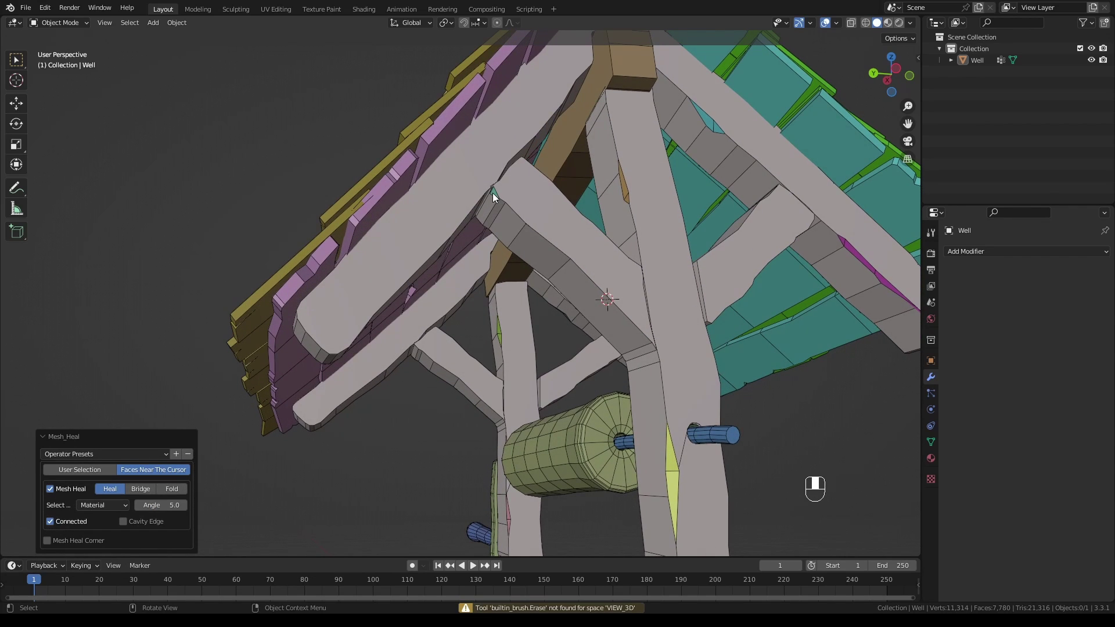
{"action": "left_click", "coordinate": [50, 489]}
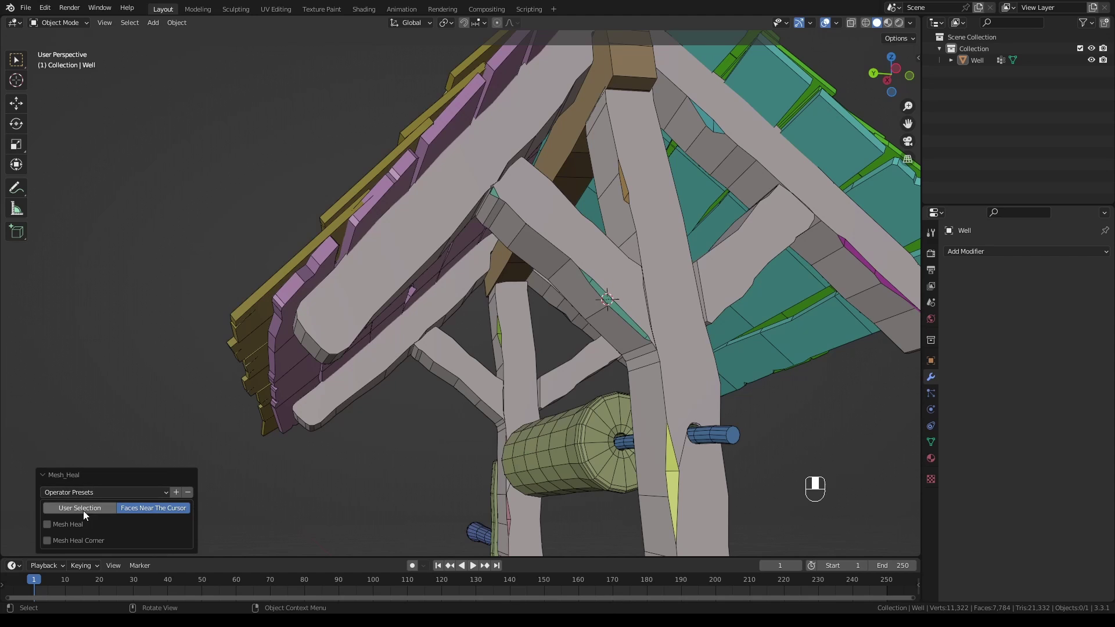
{"action": "left_click", "coordinate": [47, 524]}
Place the 3D cursor on the yellow chip beside the axle on the near post and heal it by Material with Connected on.
{"action": "mouse_move", "coordinate": [175, 515]}
{"action": "middle_mouse_down"}
{"action": "mouse_move", "coordinate": [427, 483]}
{"action": "mouse_move", "coordinate": [567, 376]}
{"action": "middle_mouse_up"}
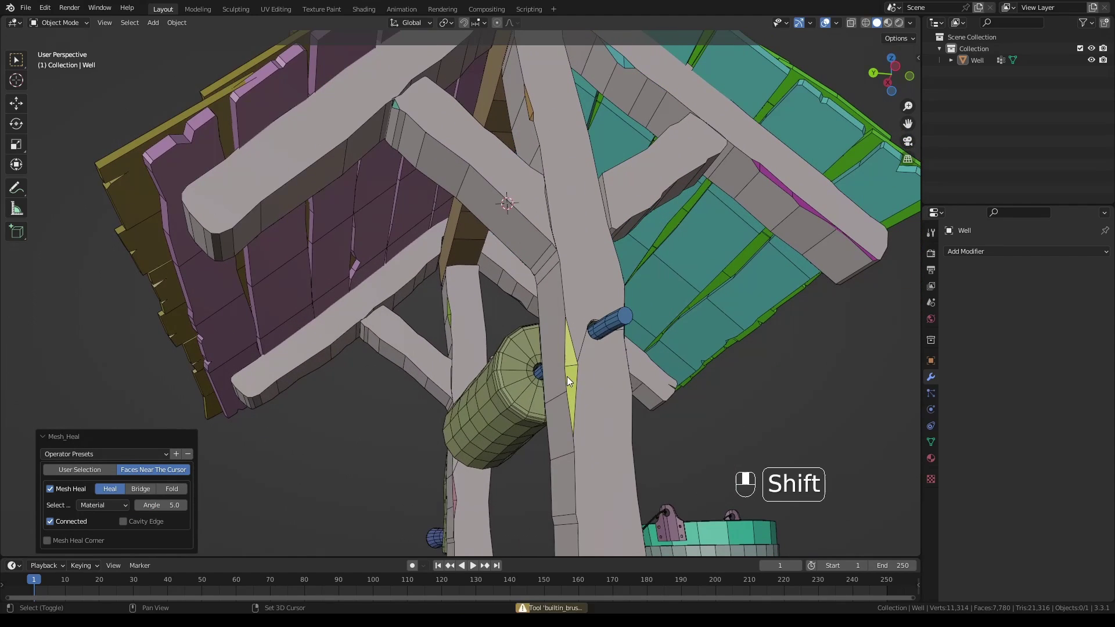
{"action": "right_click", "coordinate": [570, 375], "text": "shift"}
{"action": "scroll", "coordinate": [555, 397], "scroll_direction": "down", "scroll_amount": 2}
{"action": "middle_click_drag", "start_coordinate": [531, 462], "coordinate": [539, 375], "text": "shift"}
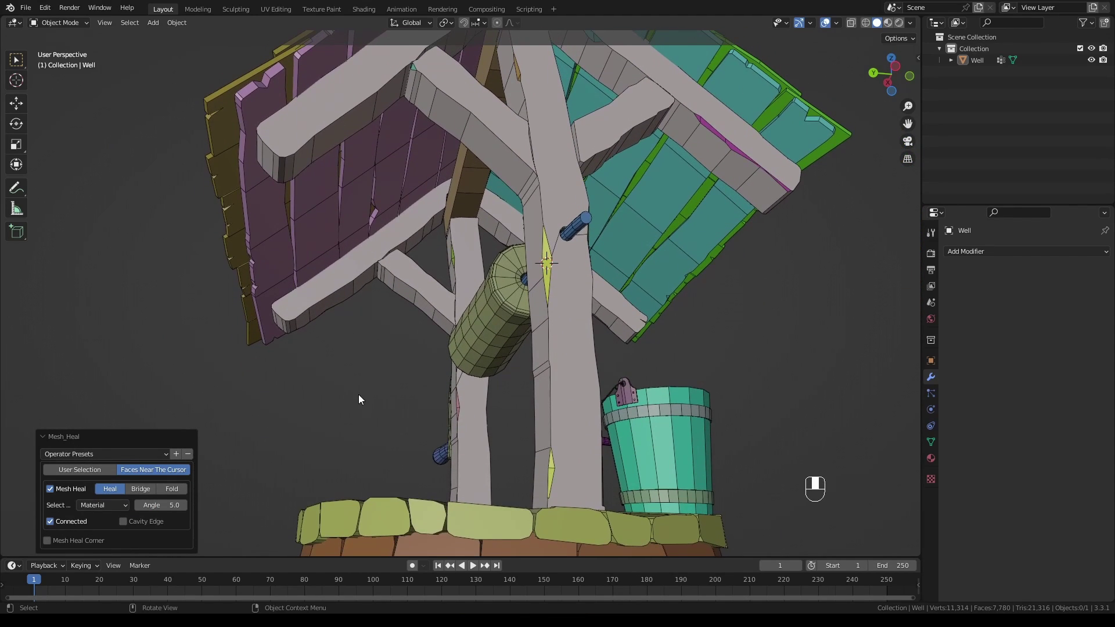
{"action": "key", "text": "F8"}
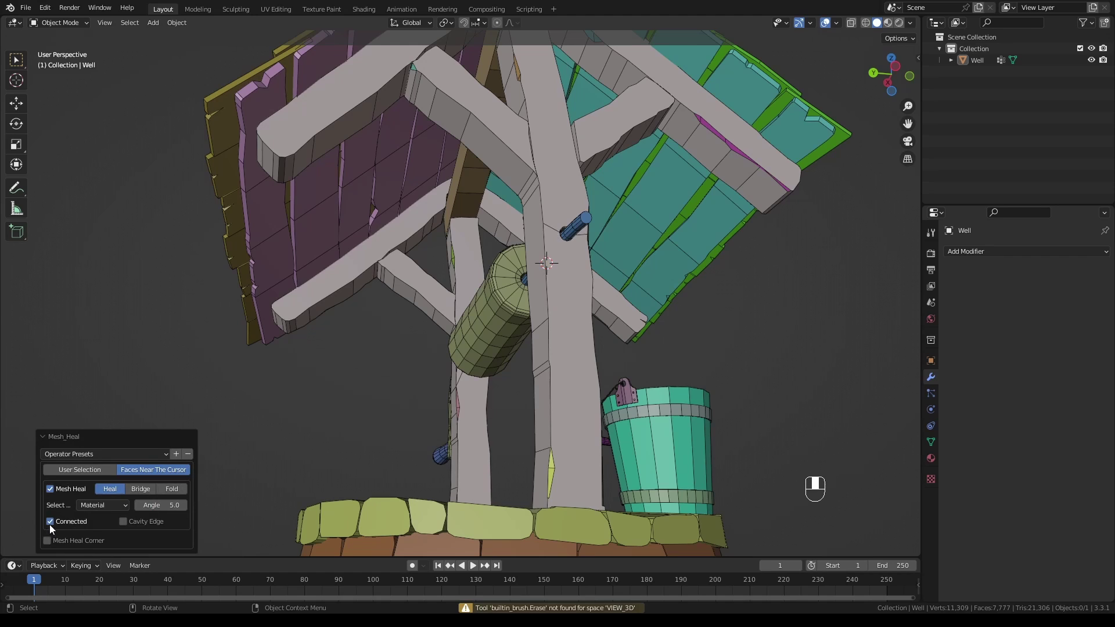
{"action": "left_click", "coordinate": [50, 522]}
{"action": "left_click", "coordinate": [50, 521]}
Heal the yellow-green chip at the top of the crank-side post with Mesh Heal at the 3D cursor.
{"action": "middle_click_drag", "start_coordinate": [200, 499], "coordinate": [287, 489]}
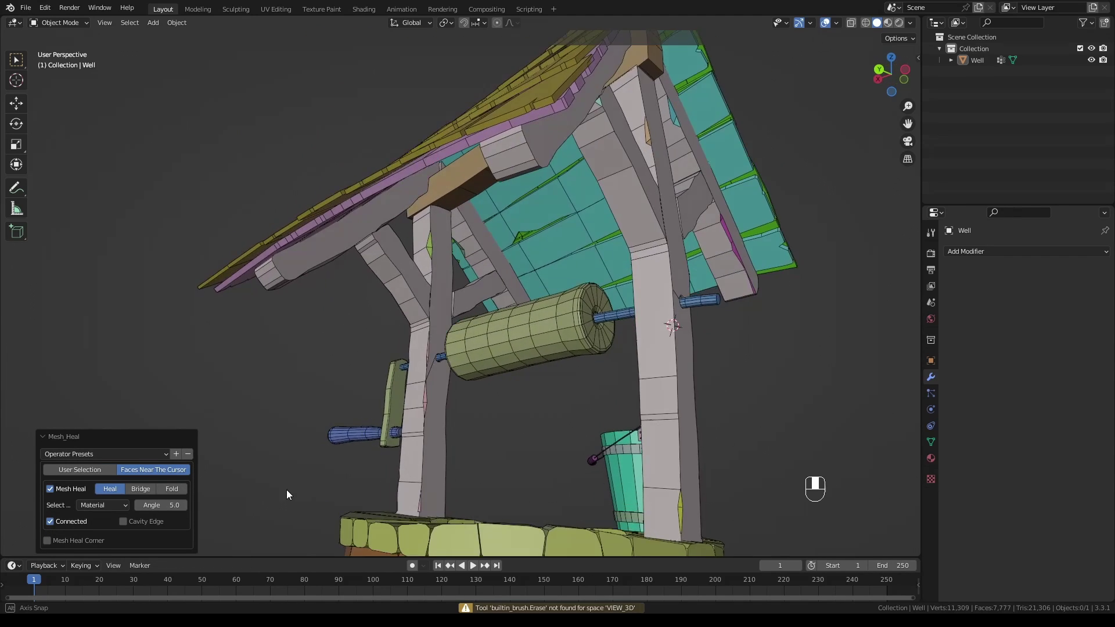
{"action": "scroll", "coordinate": [381, 210], "scroll_direction": "up", "scroll_amount": 3}
{"action": "right_click", "coordinate": [410, 215], "text": "shift"}
{"action": "key", "text": "F8"}
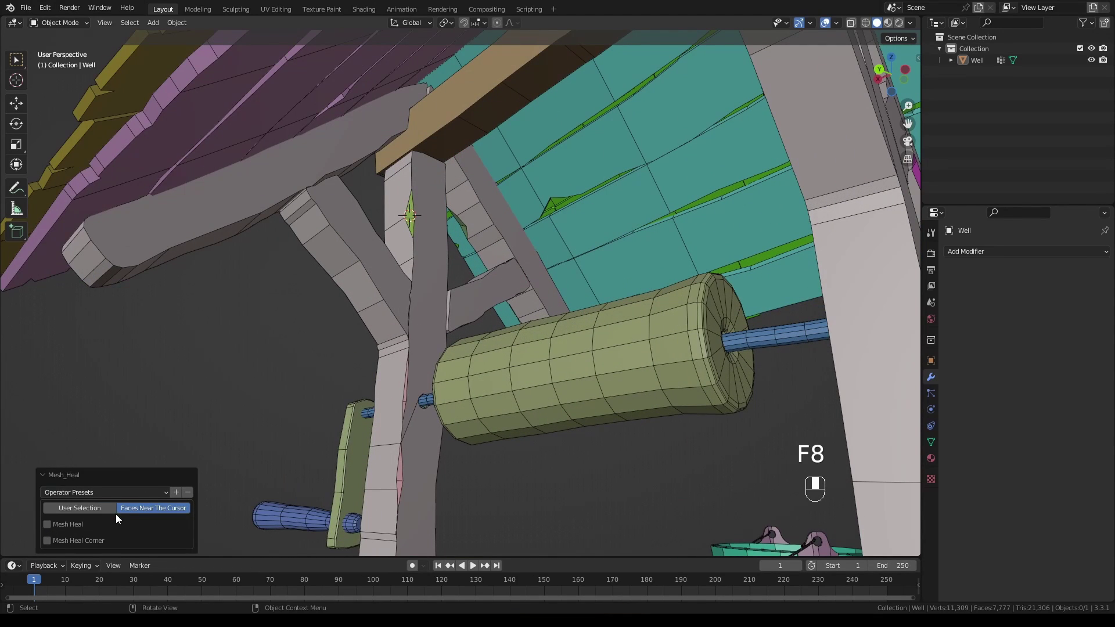
{"action": "key", "text": "F8"}
Place the 3D cursor in an olive roof shingle's notch and heal it using Sharpness with Connected and Cavity Edge on.
{"action": "scroll", "coordinate": [426, 433], "scroll_direction": "down", "scroll_amount": 3}
{"action": "middle_click_drag", "start_coordinate": [426, 434], "coordinate": [483, 460]}
{"action": "scroll", "coordinate": [521, 379], "scroll_direction": "up", "scroll_amount": 6}
{"action": "right_click", "coordinate": [496, 291], "text": "shift"}
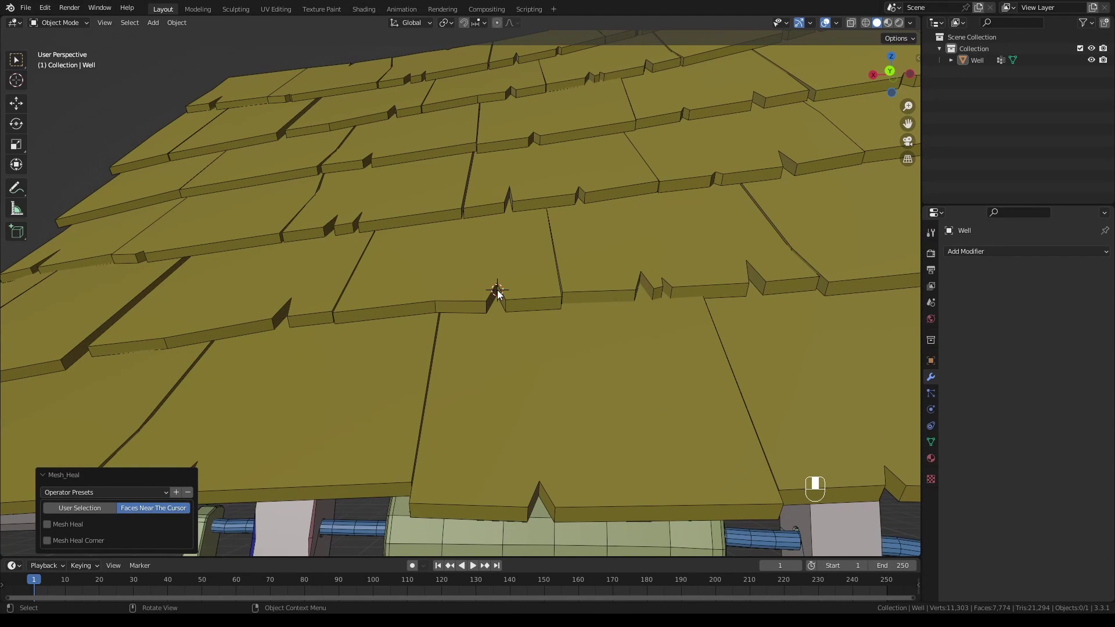
{"action": "key", "text": "F8"}
{"action": "left_click", "coordinate": [48, 524]}
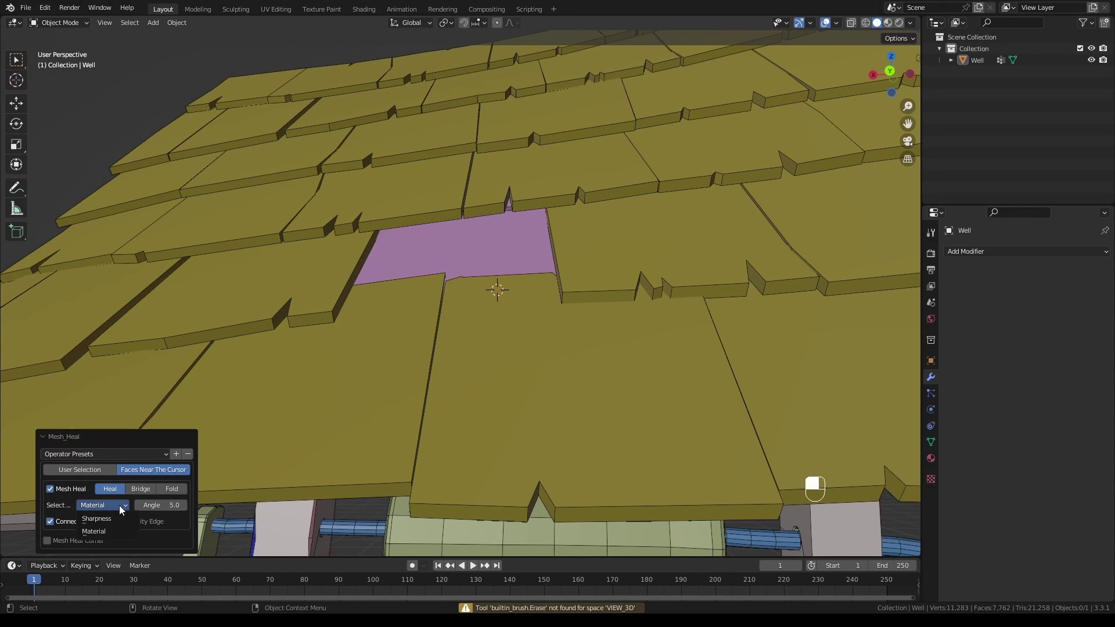
{"action": "left_click", "coordinate": [123, 521]}
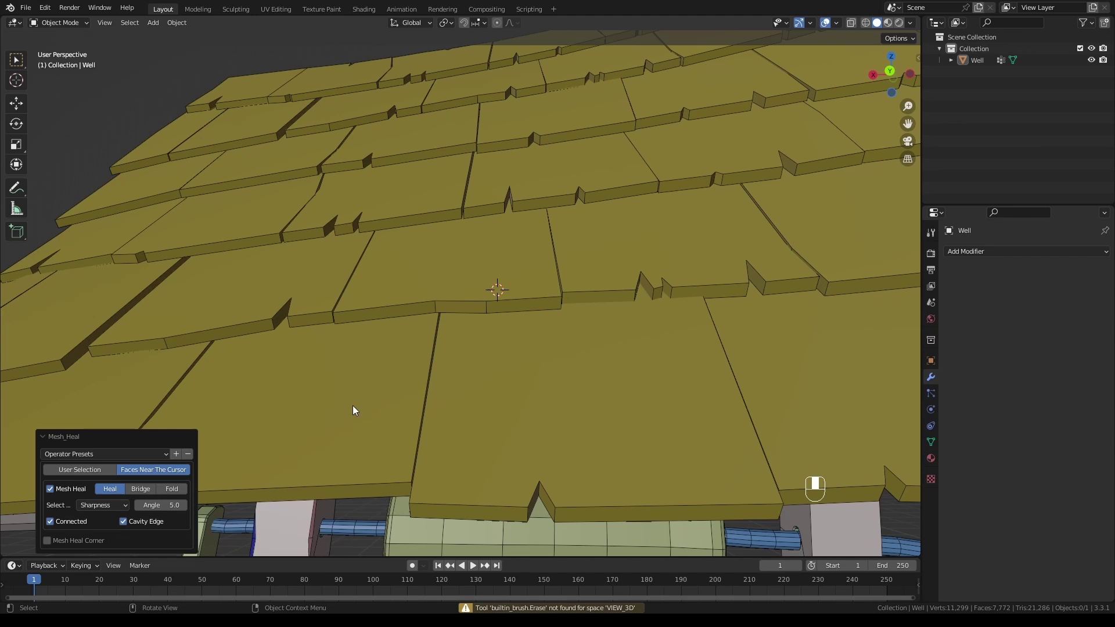
Place the 3D cursor on the remaining bend in the olive shingle's front edge and straighten it with Mesh Heal.
{"action": "mouse_move", "coordinate": [353, 406]}
{"action": "middle_mouse_down"}
{"action": "mouse_move", "coordinate": [378, 414]}
{"action": "mouse_move", "coordinate": [368, 407]}
{"action": "middle_mouse_up"}
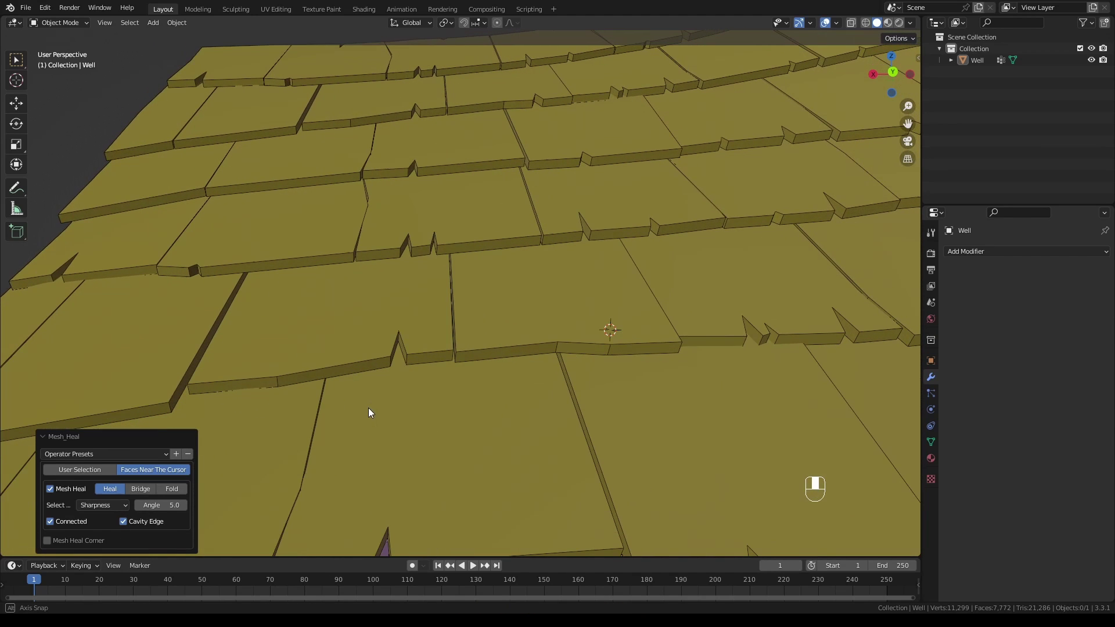
{"action": "right_click", "coordinate": [556, 346], "text": "shift"}
{"action": "key", "text": "F8"}
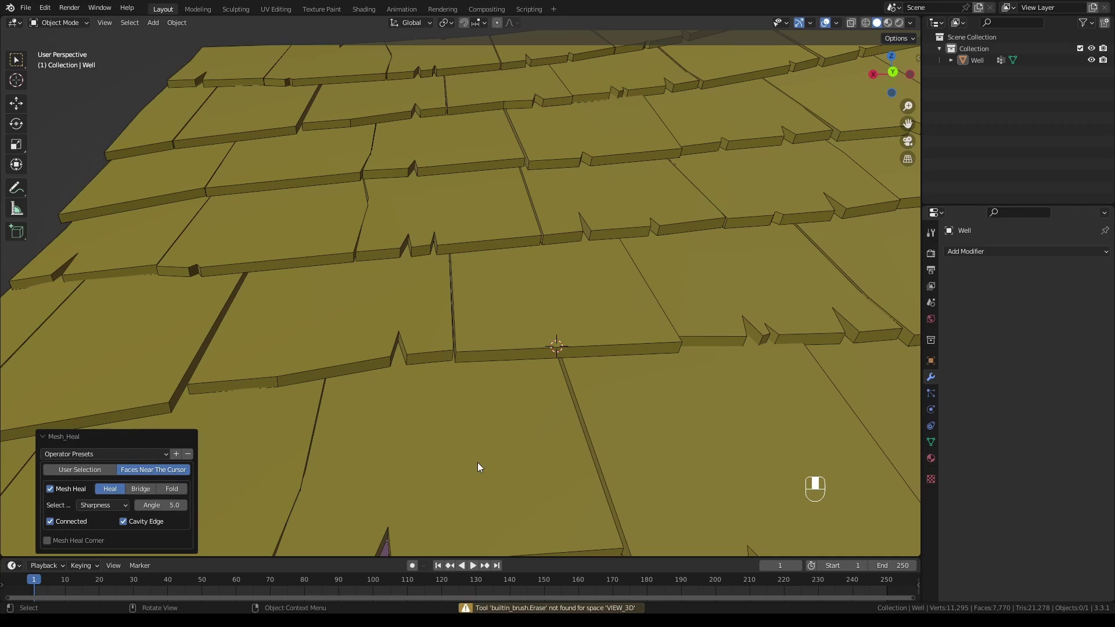
{"action": "key", "text": "F8"}
{"action": "scroll", "coordinate": [477, 462], "scroll_direction": "down", "scroll_amount": 6}
{"action": "middle_click_drag", "start_coordinate": [478, 463], "coordinate": [409, 442]}
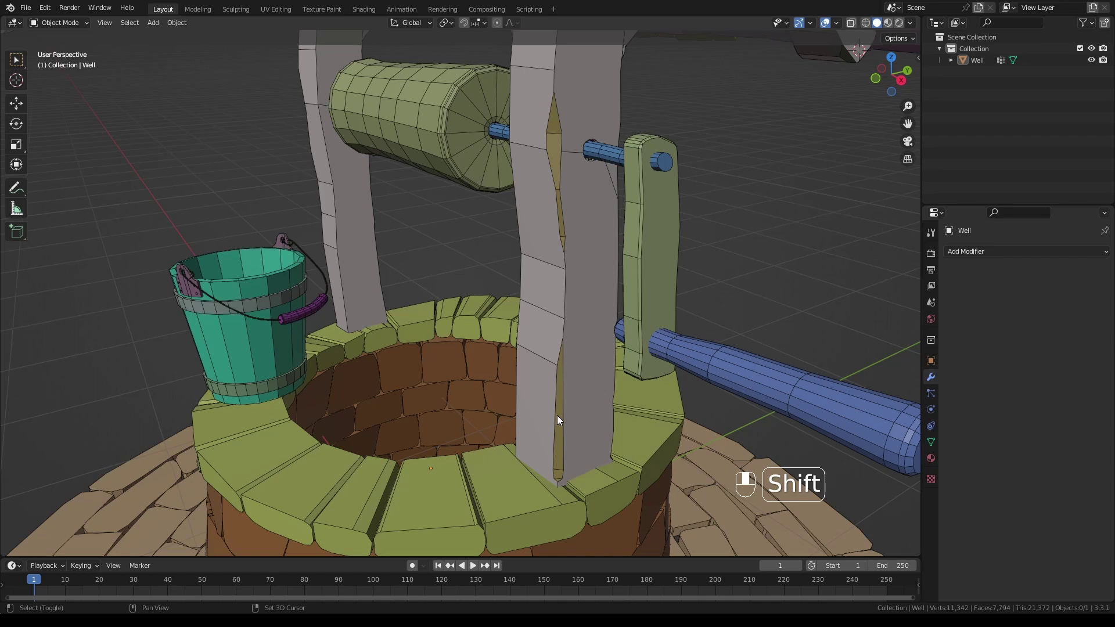
Place the 3D cursor on the lower yellow chip of the near post and heal it with Corner Heal near the cursor.
{"action": "right_click", "coordinate": [557, 415], "text": "shift"}
{"action": "key", "text": "F8"}
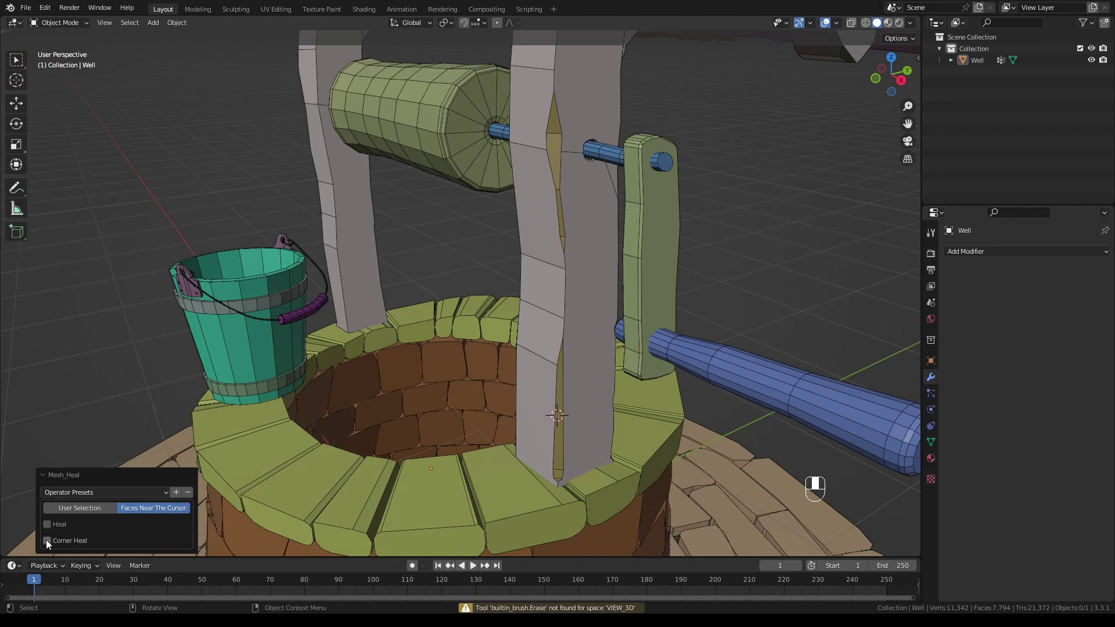
{"action": "left_click", "coordinate": [47, 540]}
{"action": "key", "text": "F8"}
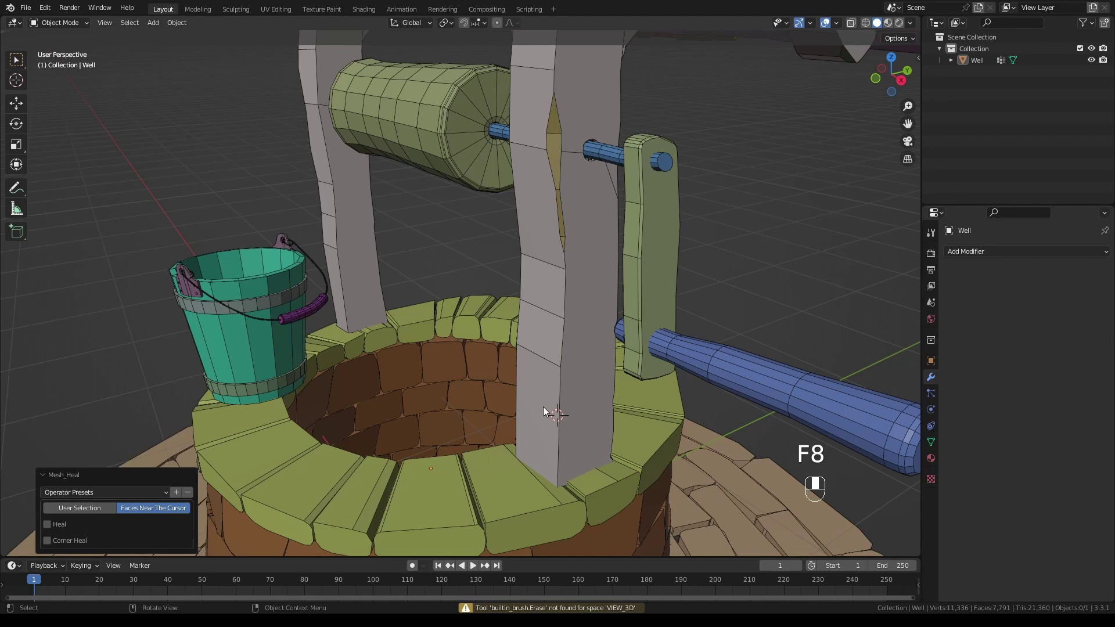
Place the 3D cursor on the upper chip of the near post and heal it by Material with Angle 9.5.
{"action": "right_click", "coordinate": [553, 144], "text": "shift"}
{"action": "key", "text": "F8"}
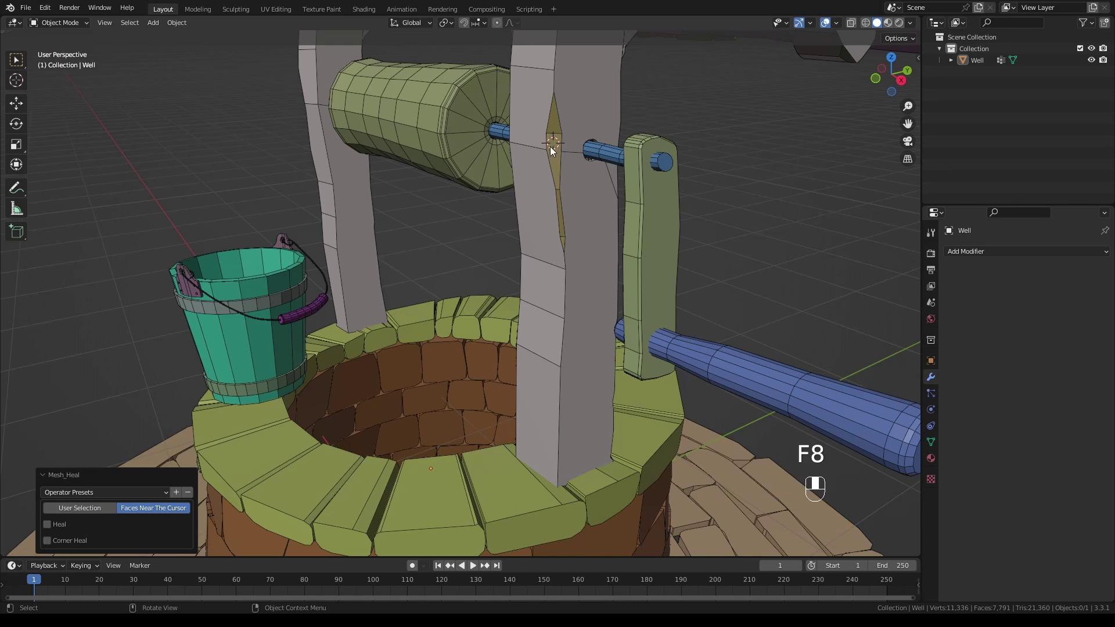
{"action": "left_click", "coordinate": [47, 524]}
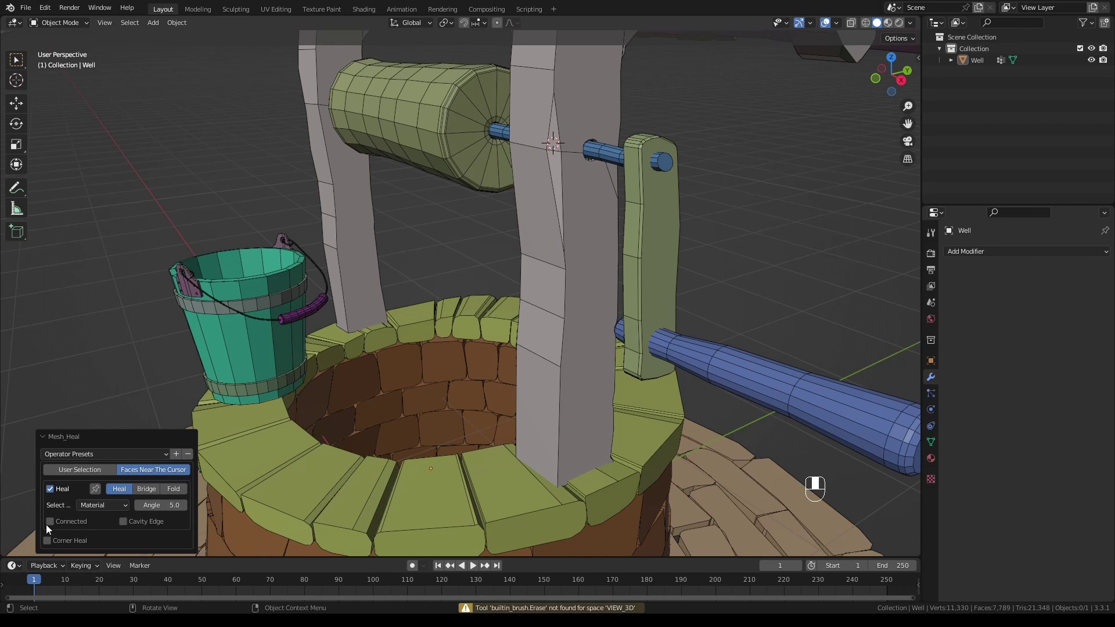
{"action": "left_click_drag", "start_coordinate": [154, 505], "coordinate": [425, 505]}
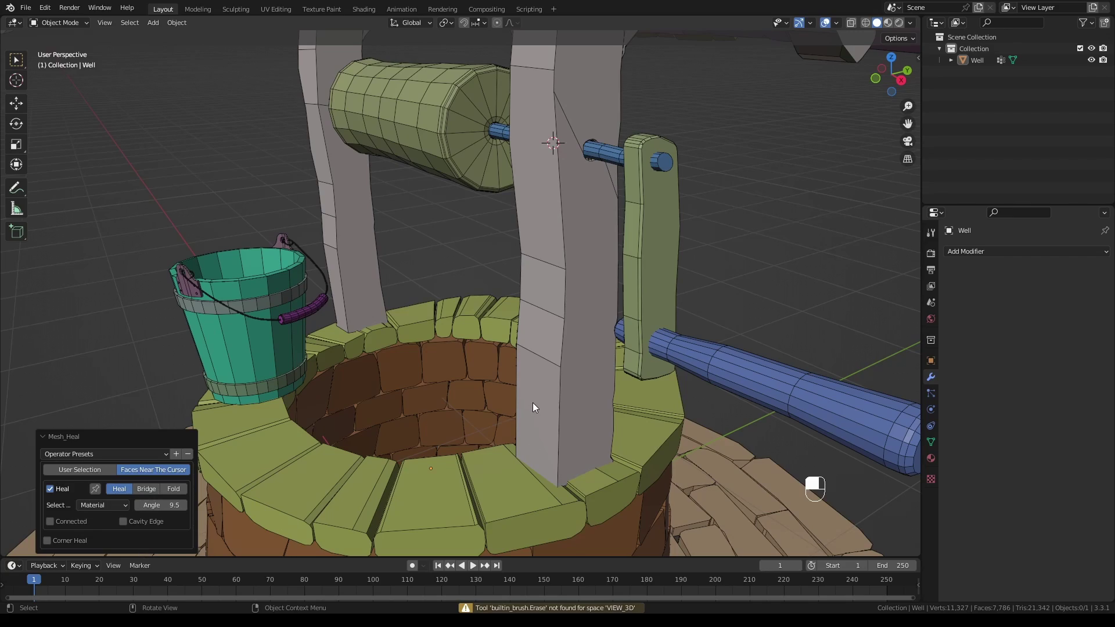
Apply Corner Heal to the small front end face of an outer paving slab and to its remaining corner face.
{"action": "key", "text": "F8"}
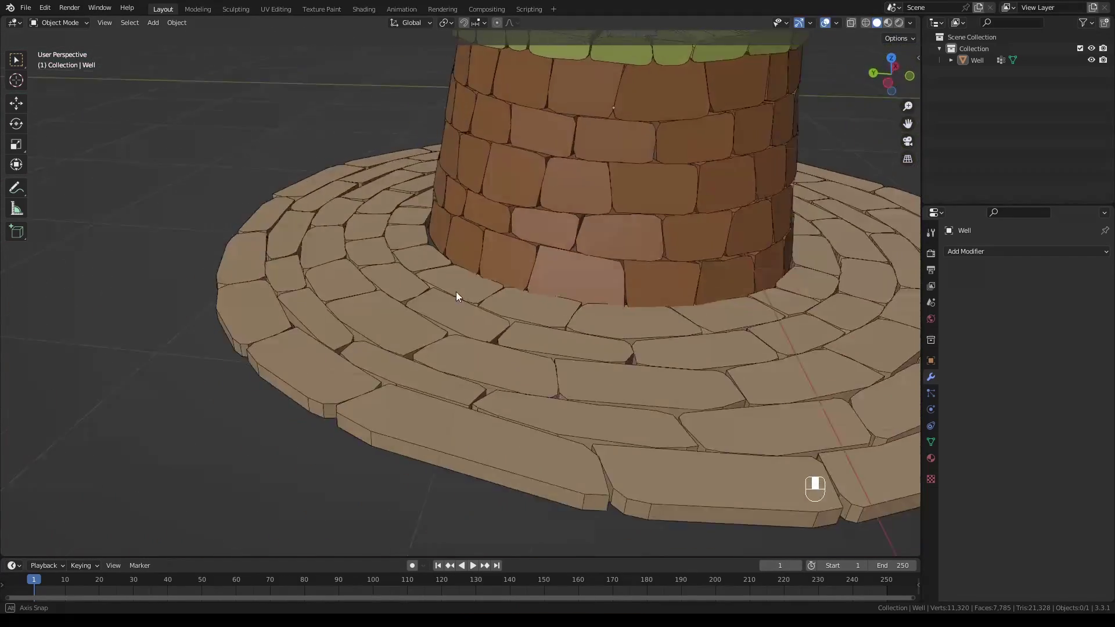
{"action": "middle_click_drag", "start_coordinate": [455, 294], "coordinate": [499, 353]}
{"action": "middle_click_drag", "start_coordinate": [499, 352], "coordinate": [486, 360]}
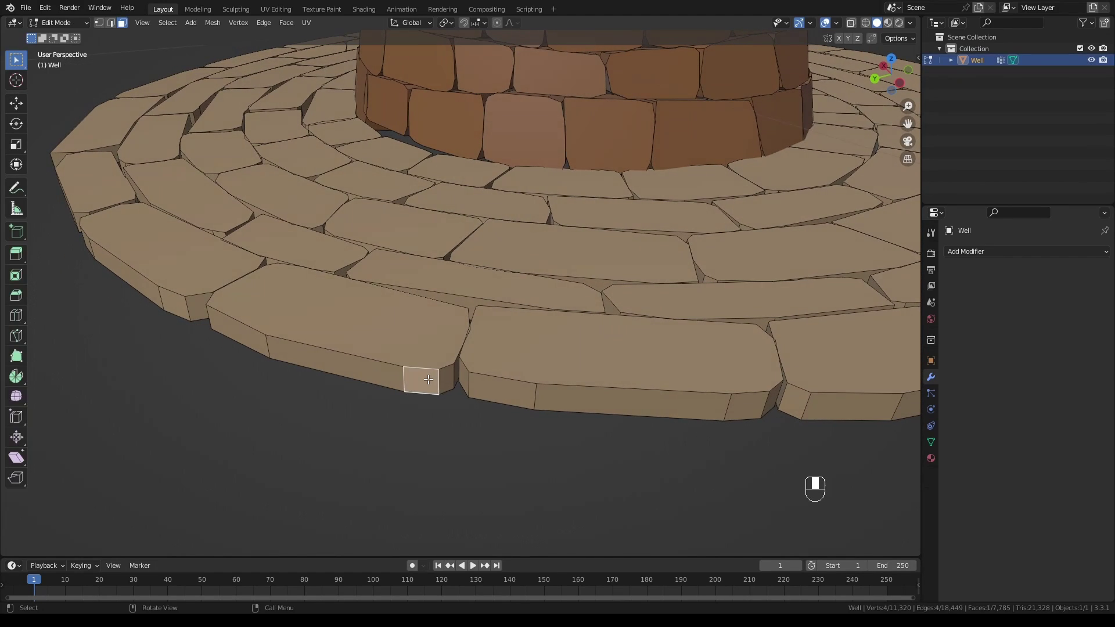
{"action": "key", "text": "F8"}
{"action": "left_click", "coordinate": [48, 540]}
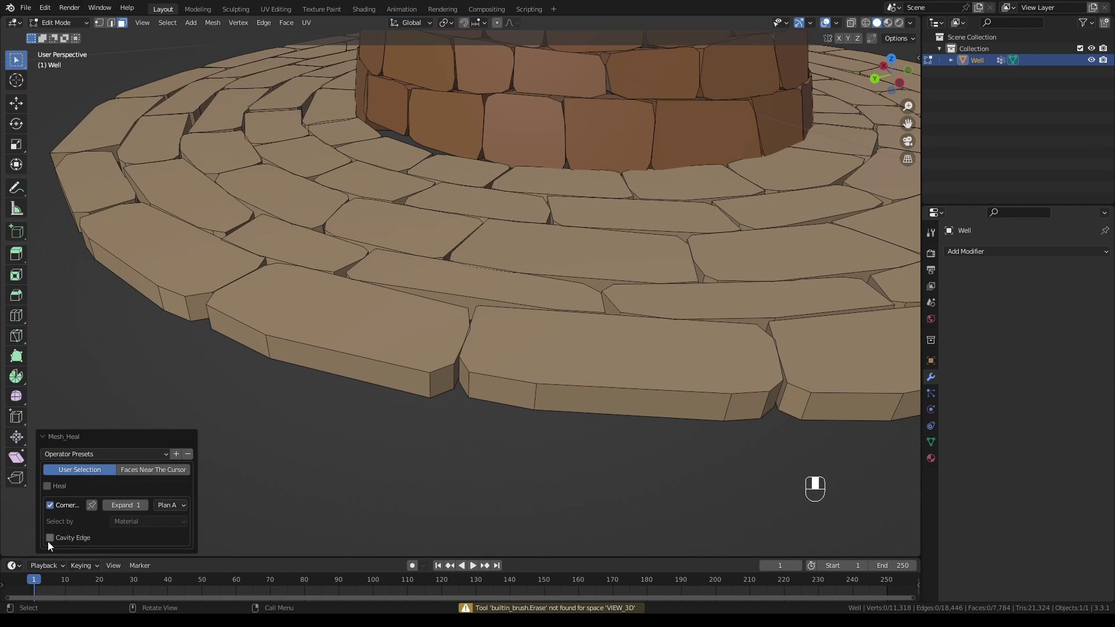
{"action": "left_click", "coordinate": [438, 386]}
{"action": "key", "text": "F8"}
{"action": "left_click", "coordinate": [47, 540]}
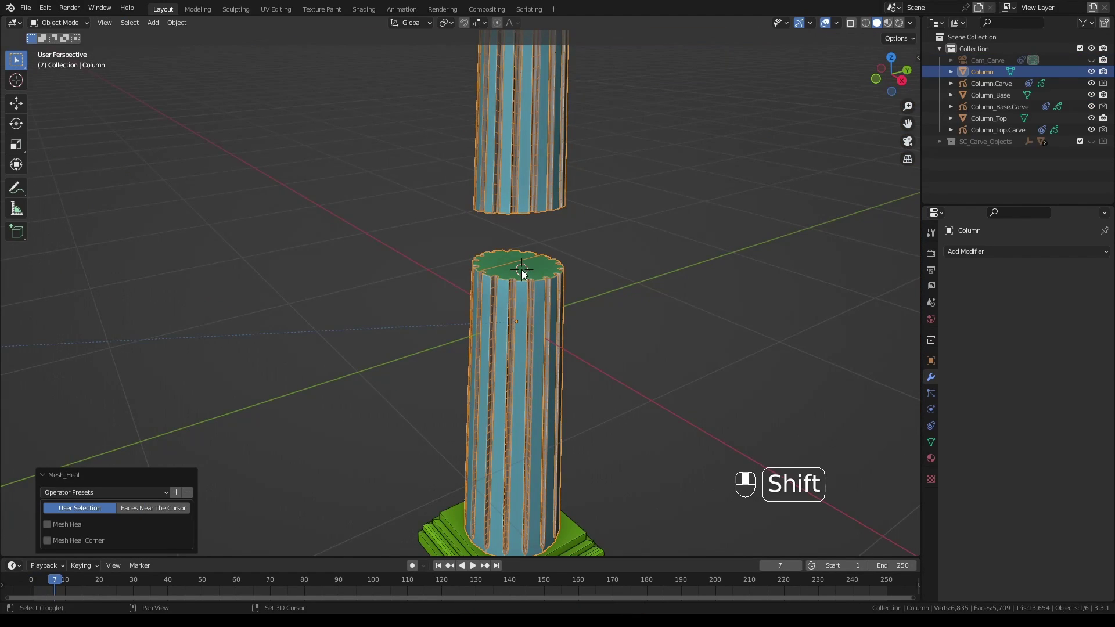
Bridge the gap between the two column halves using Faces Near The Cursor, adjusting the face selection method and Angle.
{"action": "left_click", "coordinate": [47, 525]}
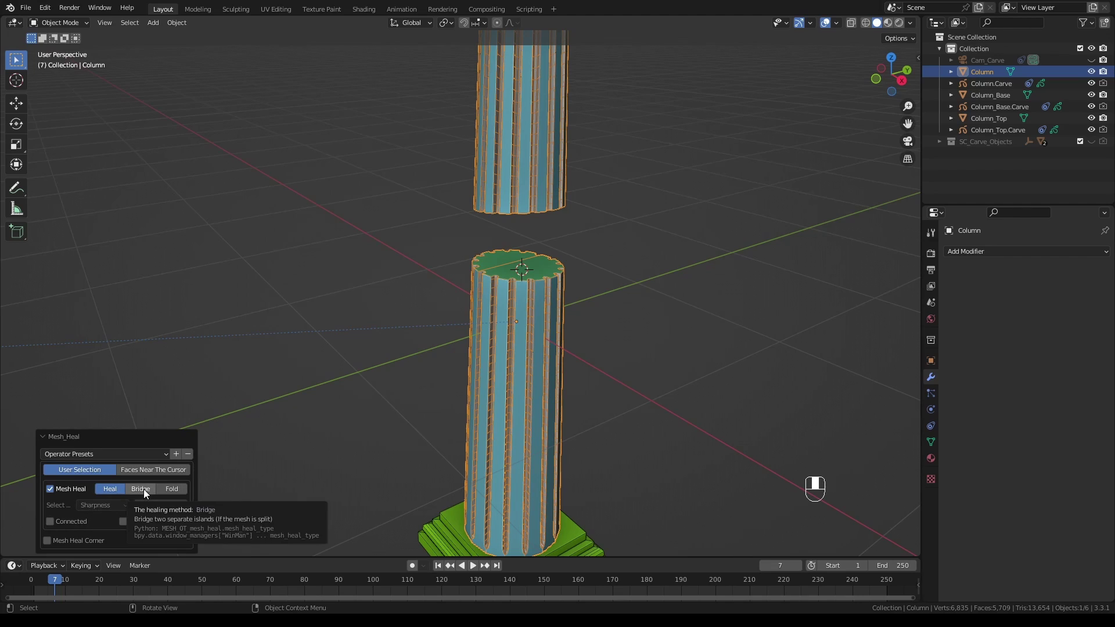
{"action": "left_click", "coordinate": [154, 472]}
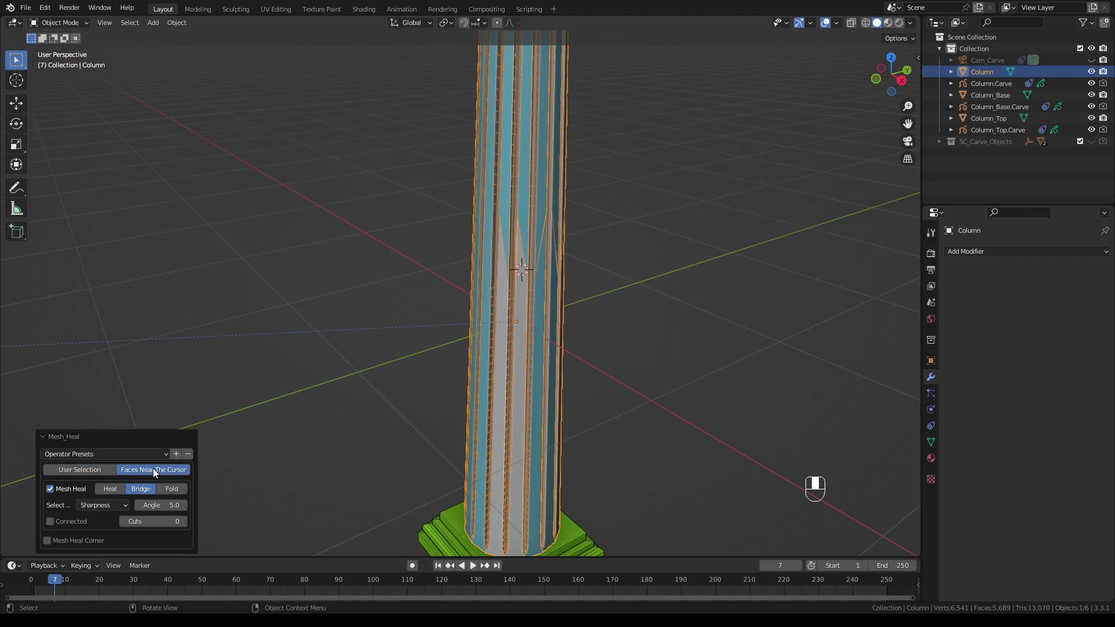
{"action": "left_click", "coordinate": [108, 504]}
{"action": "left_click", "coordinate": [107, 531]}
{"action": "mouse_move", "coordinate": [155, 505]}
{"action": "left_mouse_down"}
{"action": "mouse_move", "coordinate": [710, 499]}
{"action": "mouse_move", "coordinate": [533, 507]}
{"action": "left_mouse_up"}
{"action": "mouse_move", "coordinate": [580, 293]}
{"action": "middle_mouse_down"}
{"action": "mouse_move", "coordinate": [132, 280]}
{"action": "mouse_move", "coordinate": [576, 284]}
{"action": "middle_mouse_up"}
{"action": "left_click", "coordinate": [622, 321]}
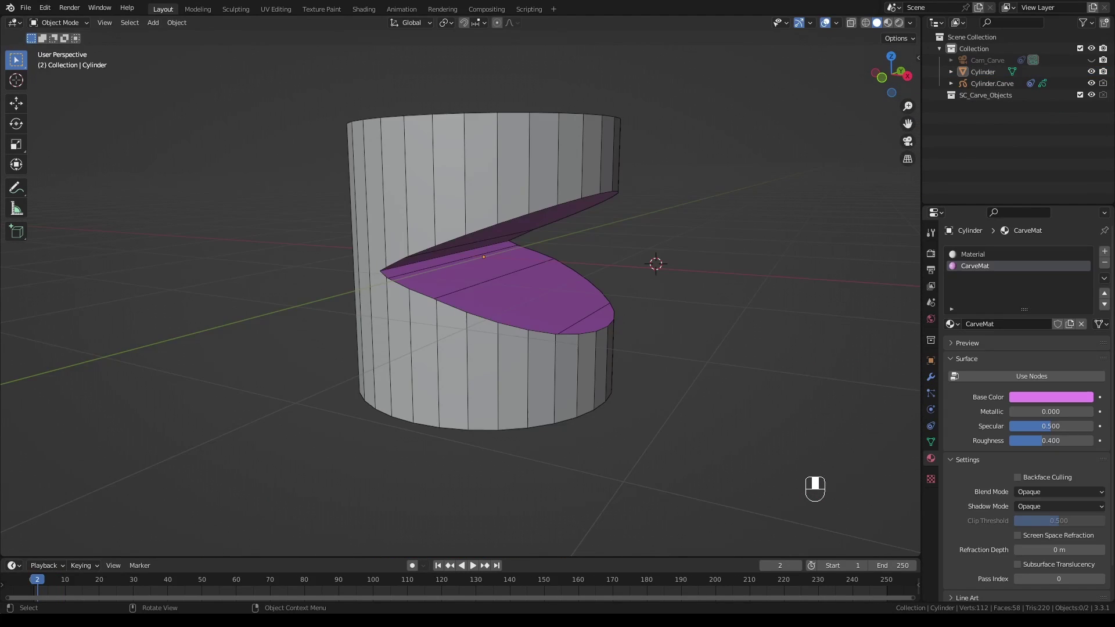
Place the 3D cursor in the cylinder's purple wedge cut, heal it by Material with the Fold method, and turn on X-ray.
{"action": "right_click", "coordinate": [442, 260], "text": "shift"}
{"action": "key", "text": "F8"}
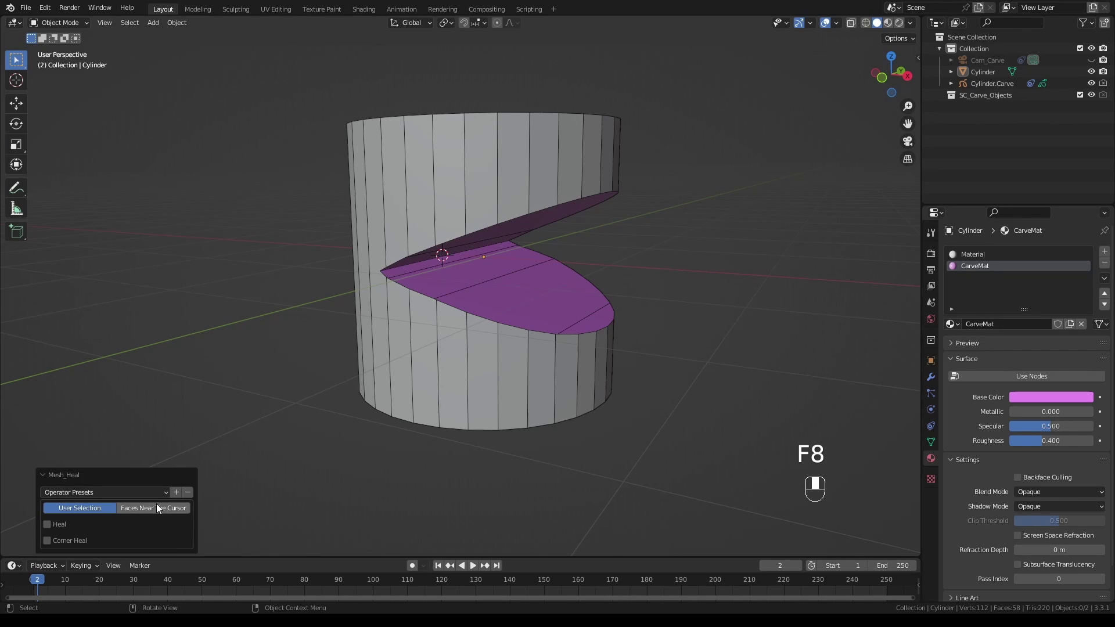
{"action": "left_click", "coordinate": [157, 509]}
{"action": "left_click", "coordinate": [47, 525]}
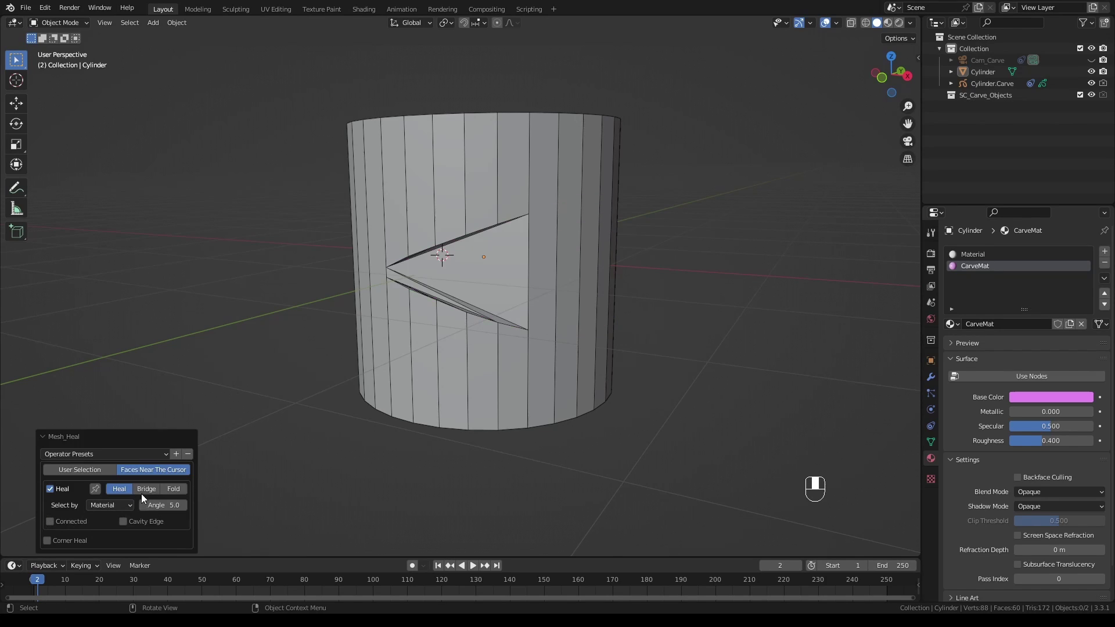
{"action": "left_click", "coordinate": [174, 490]}
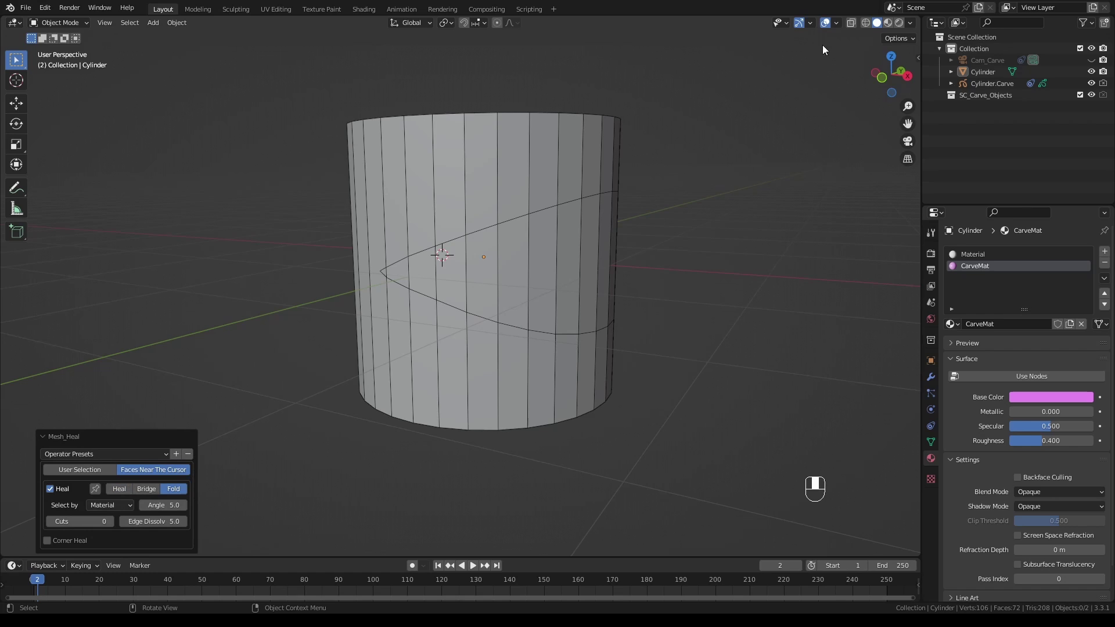
{"action": "left_click", "coordinate": [852, 22]}
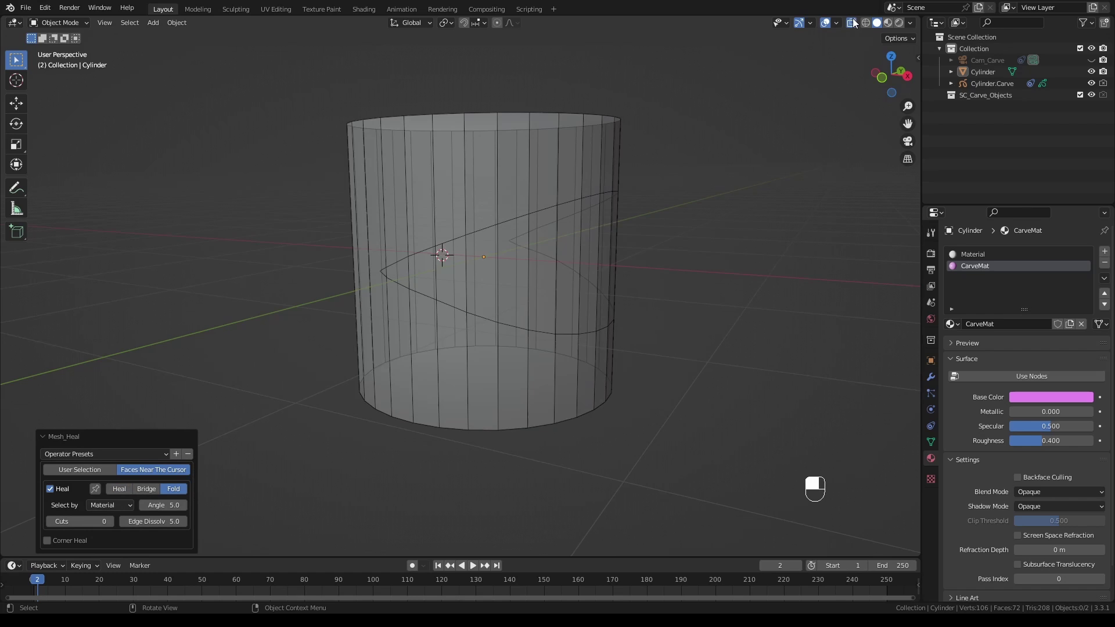
{"action": "mouse_move", "coordinate": [710, 248]}
{"action": "middle_mouse_down"}
{"action": "mouse_move", "coordinate": [530, 251]}
{"action": "mouse_move", "coordinate": [704, 251]}
{"action": "middle_mouse_up"}
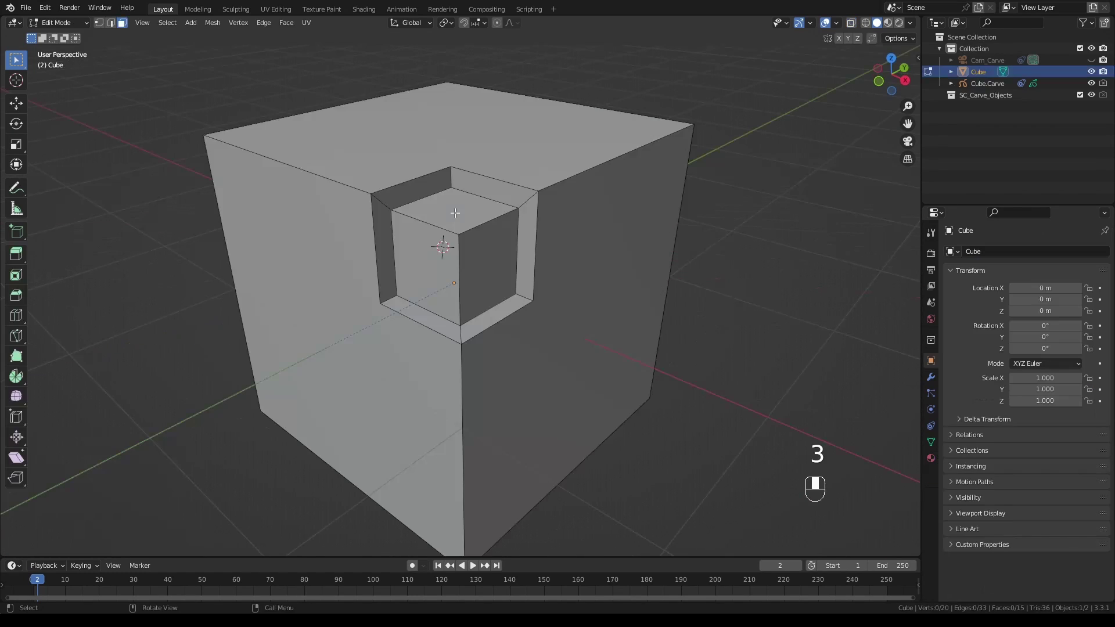
Select the three exposed faces of the small inner block and try to heal them with Mesh Heal's User Selection.
{"action": "left_click", "coordinate": [455, 213]}
{"action": "left_click", "coordinate": [431, 256], "text": "shift"}
{"action": "left_click", "coordinate": [481, 249], "text": "shift"}
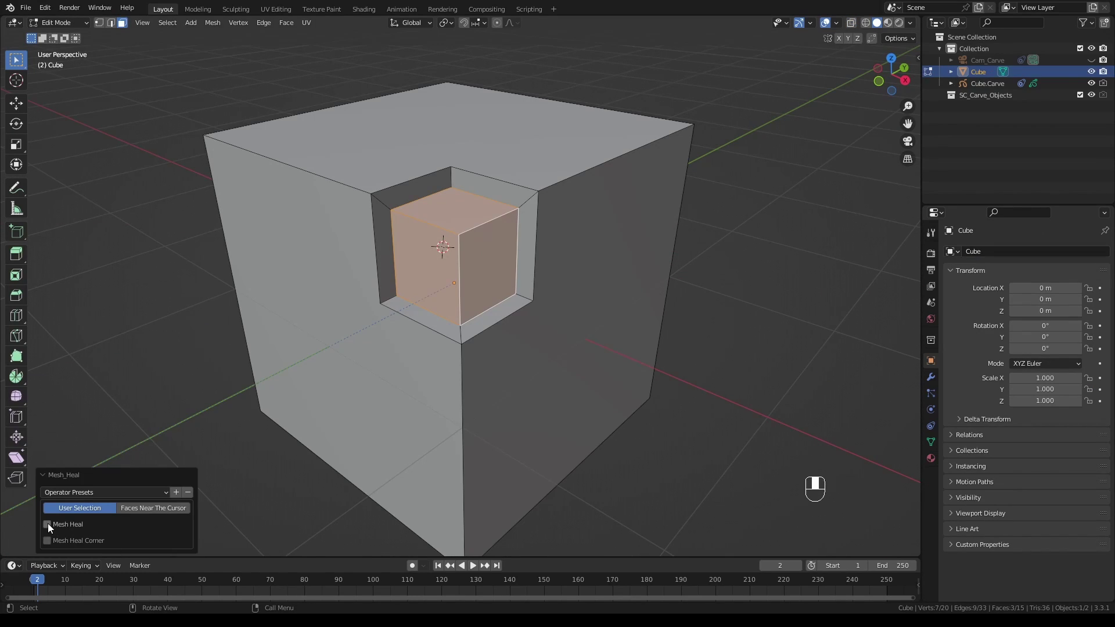
{"action": "left_click", "coordinate": [46, 524]}
{"action": "left_click", "coordinate": [50, 488]}
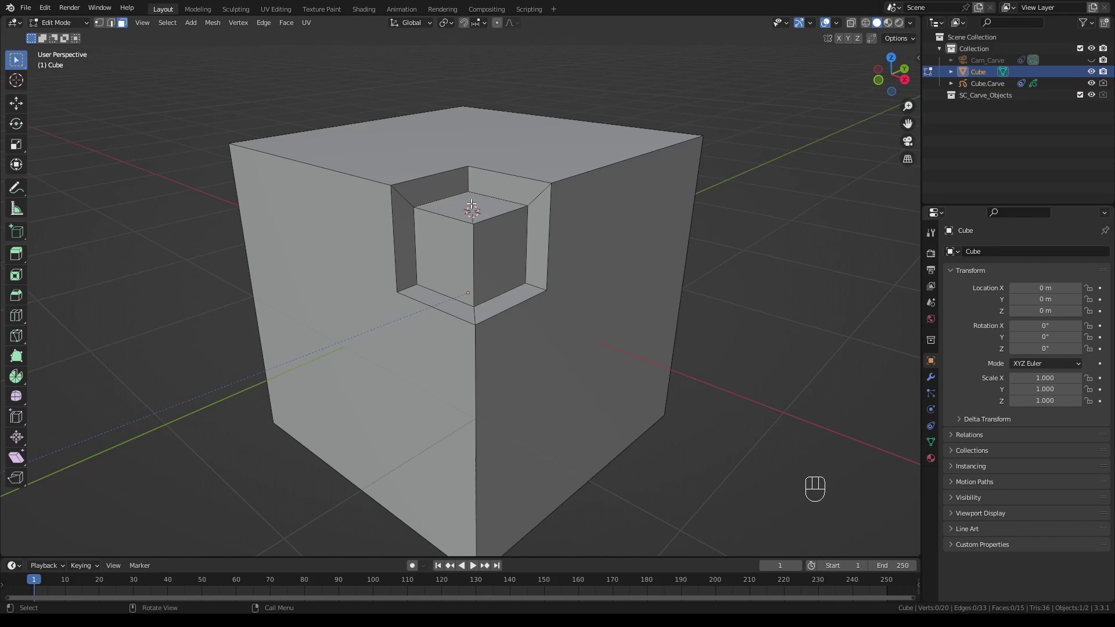
Select all nine groove and inner block faces at the cube's corner and try Heal and Corner Heal on them.
{"action": "left_click", "coordinate": [446, 188]}
{"action": "left_click", "coordinate": [406, 236], "text": "ctrl"}
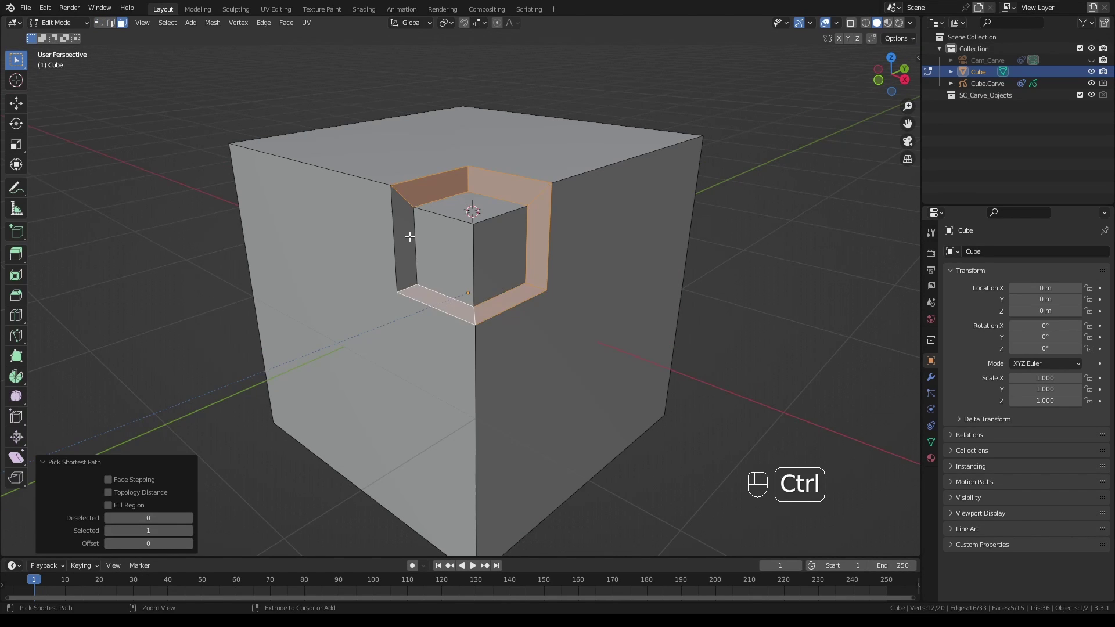
{"action": "left_click", "coordinate": [495, 249], "text": "ctrl"}
{"action": "key", "text": "F8"}
{"action": "left_click", "coordinate": [48, 524]}
{"action": "left_click", "coordinate": [48, 488]}
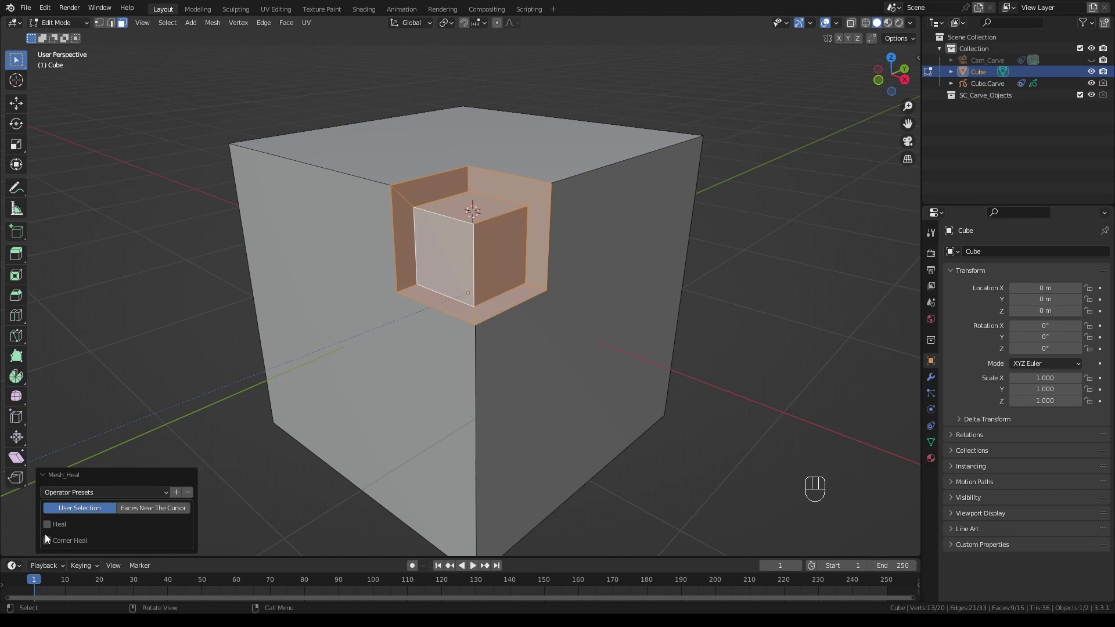
{"action": "left_click", "coordinate": [45, 538]}
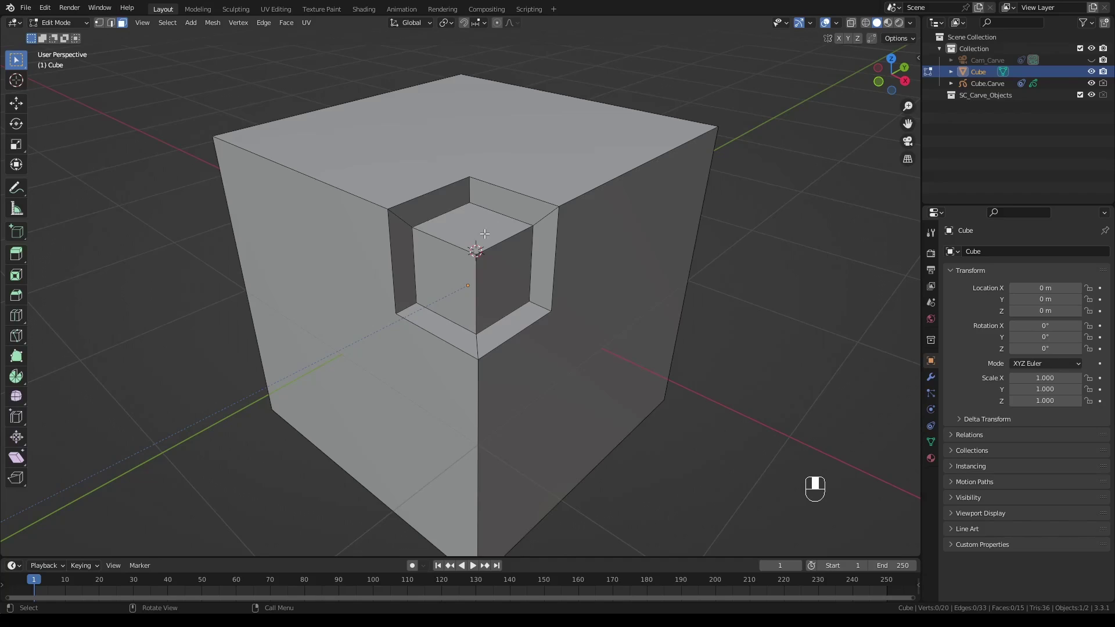
Heal the groove around the cube's carved corner one pair of adjacent faces at a time, using User Selection on all three sides.
{"action": "left_click", "coordinate": [446, 204]}
{"action": "left_click", "coordinate": [509, 200], "text": "ctrl"}
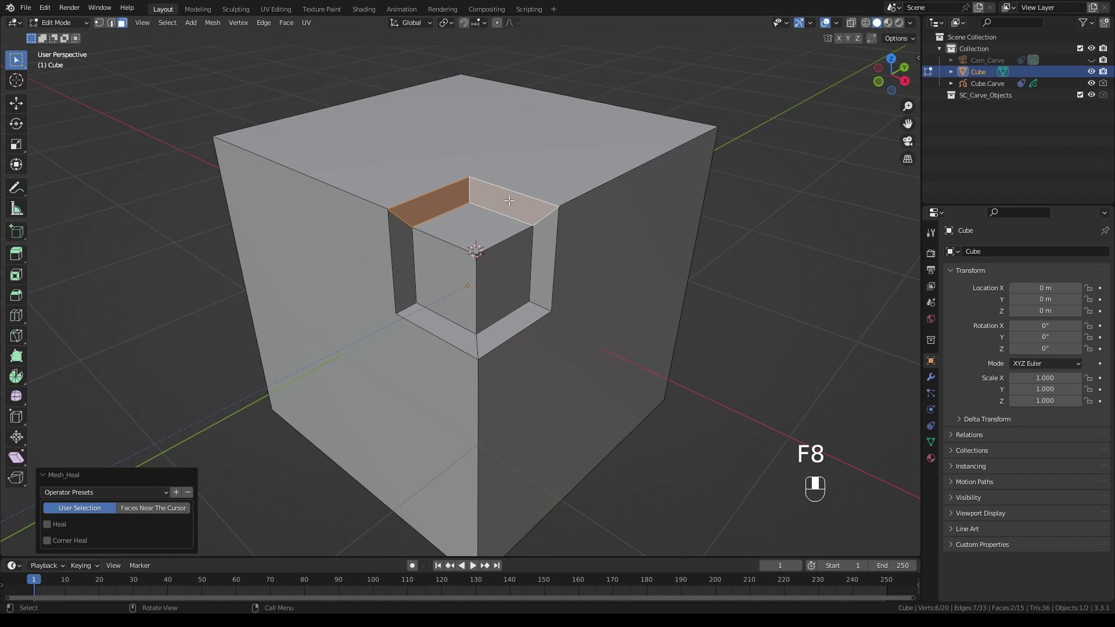
{"action": "key", "text": "F8"}
{"action": "left_click", "coordinate": [543, 262]}
{"action": "left_click", "coordinate": [520, 315], "text": "shift"}
{"action": "key", "text": "F8"}
{"action": "left_click", "coordinate": [48, 524]}
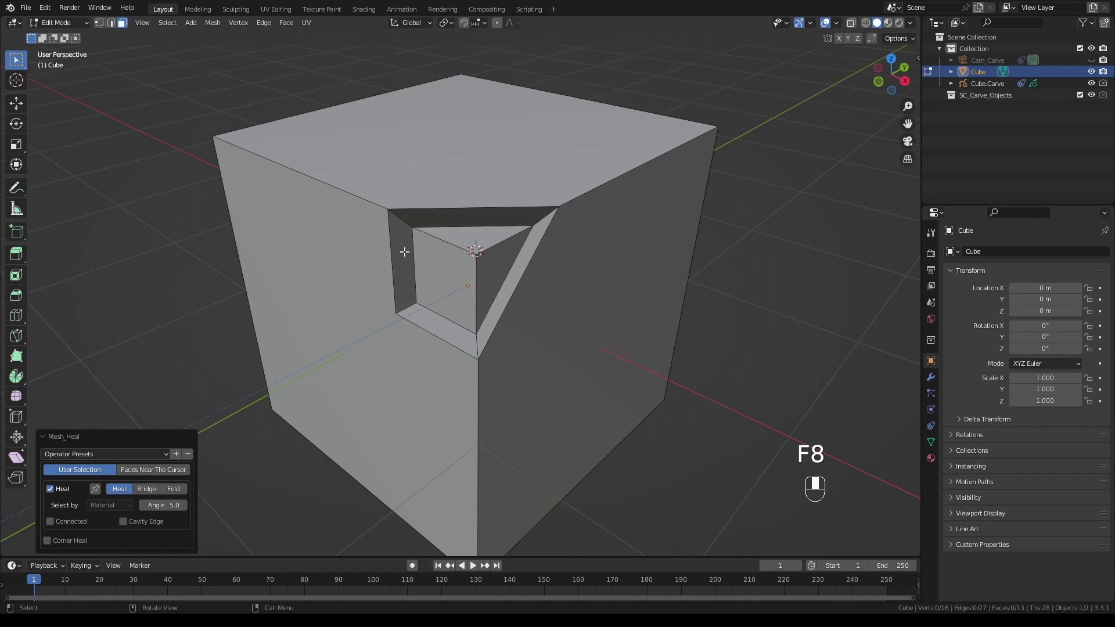
{"action": "left_click", "coordinate": [403, 253]}
{"action": "left_click", "coordinate": [441, 322], "text": "shift"}
{"action": "key", "text": "F8"}
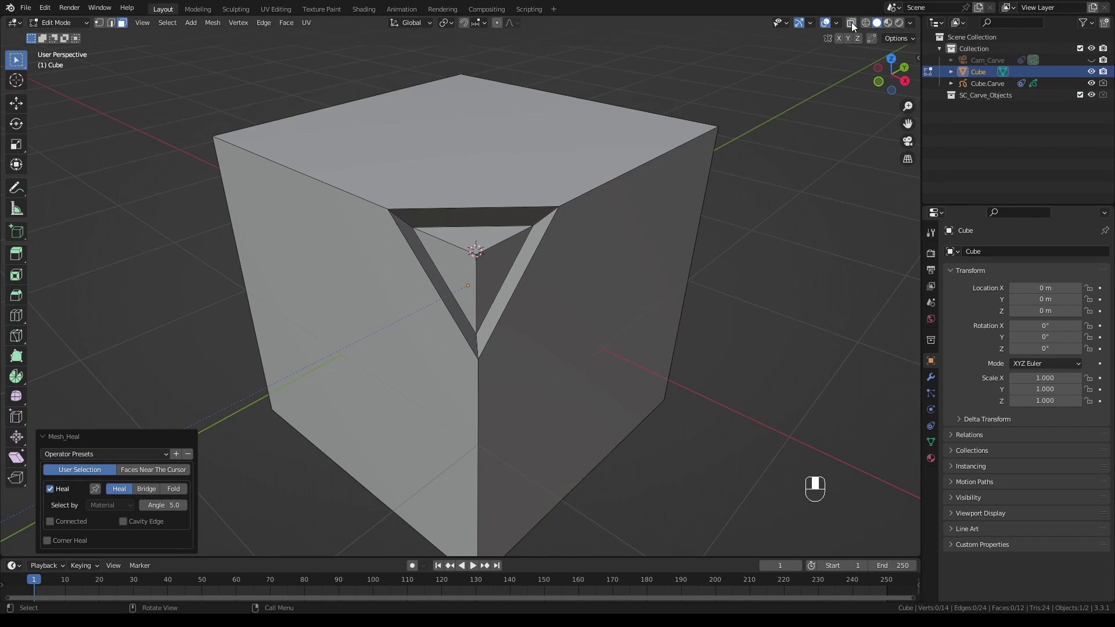
Select the three triangular inner block faces inside the corner recess and heal them with Mesh Heal.
{"action": "left_click", "coordinate": [498, 256], "text": "shift"}
{"action": "left_click", "coordinate": [488, 279], "text": "shift"}
{"action": "key", "text": "F8"}
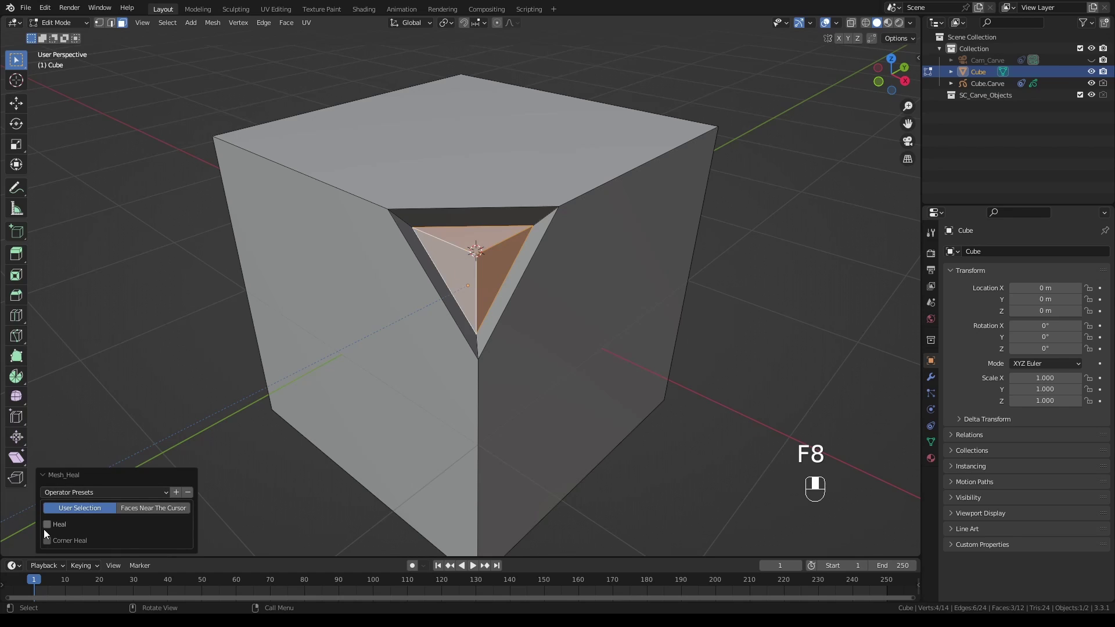
{"action": "mouse_move", "coordinate": [583, 298]}
{"action": "middle_mouse_down"}
{"action": "mouse_move", "coordinate": [595, 301]}
{"action": "mouse_move", "coordinate": [582, 300]}
{"action": "middle_mouse_up"}
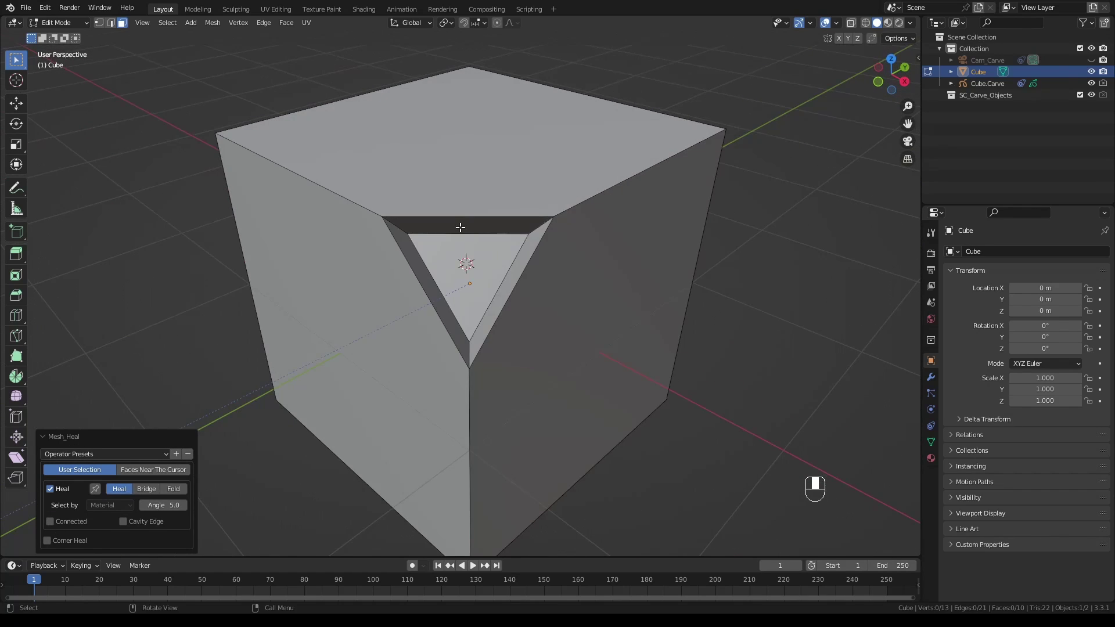
Select the three groove strips bordering the triangular recess and heal them with Mesh Heal.
{"action": "left_click", "coordinate": [461, 226]}
{"action": "left_click", "coordinate": [505, 290], "text": "shift"}
{"action": "left_click", "coordinate": [453, 321], "text": "shift"}
{"action": "key", "text": "F8"}
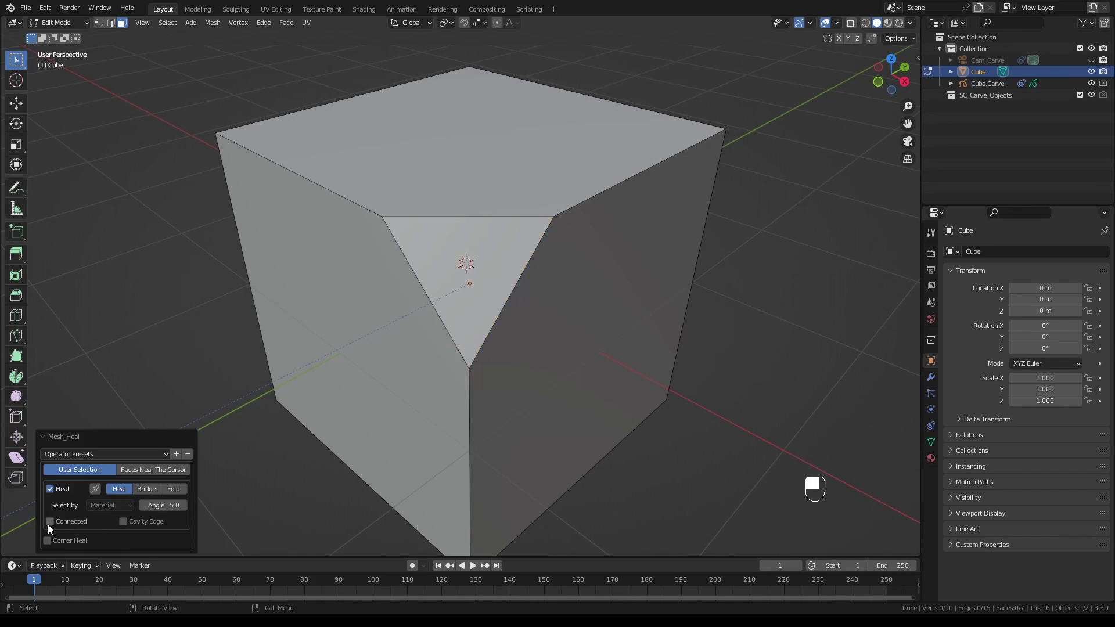